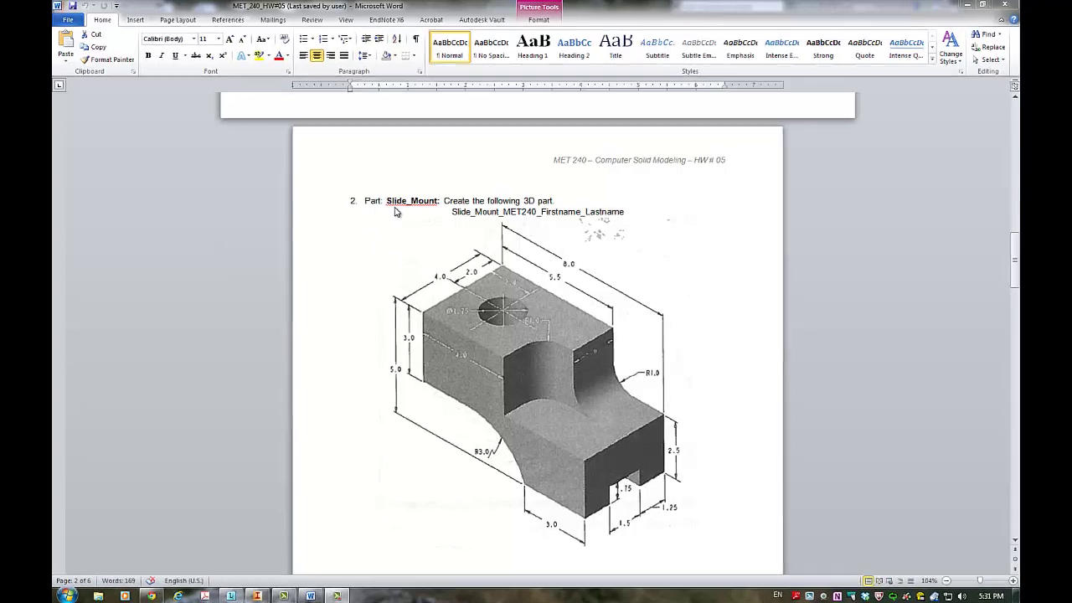
# Copy the required Slide_Mount_MET240 file-name line from the Word assignment
pyautogui.moveTo(633, 209); pyautogui.dragTo(442, 209)
pyautogui.rightClick(457, 210)
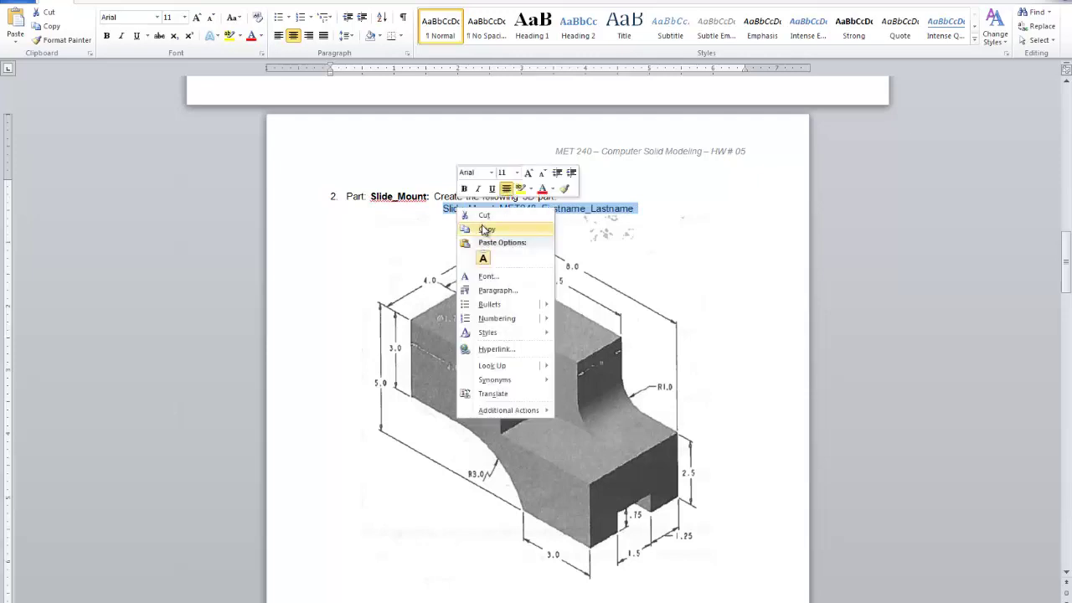
pyautogui.click(487, 228)
pyautogui.click(730, 313)
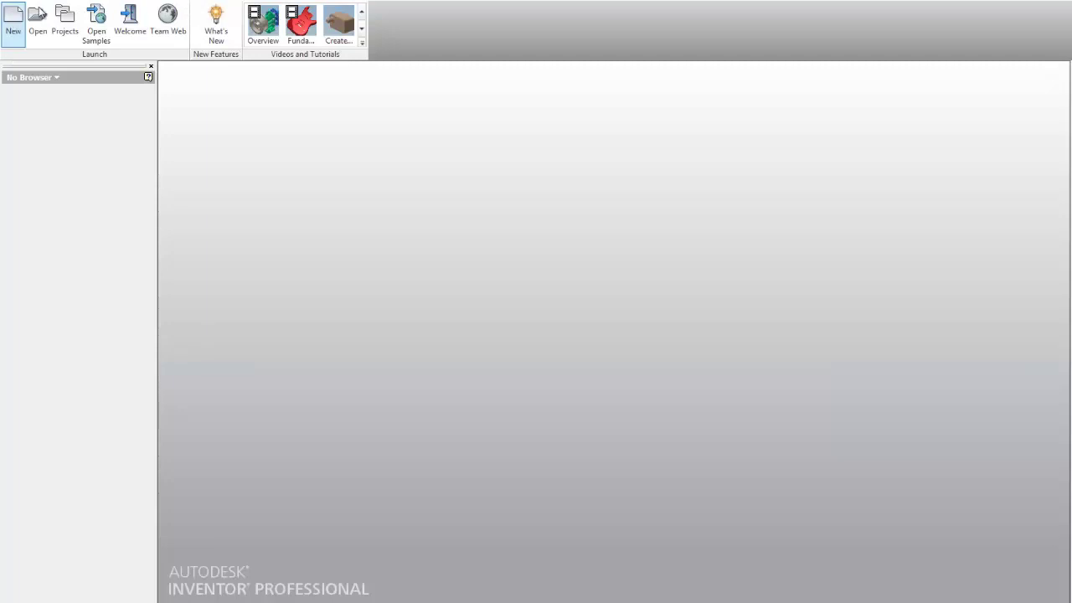
# Create a new part from the English Standard (in).ipt template
pyautogui.click(13, 25)
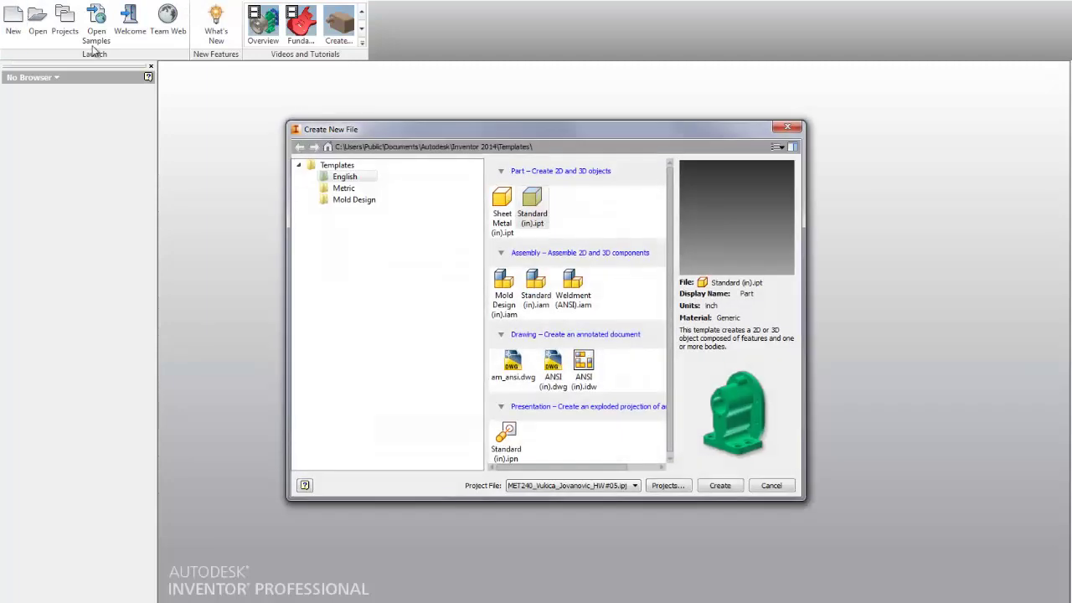
pyautogui.click(717, 491)
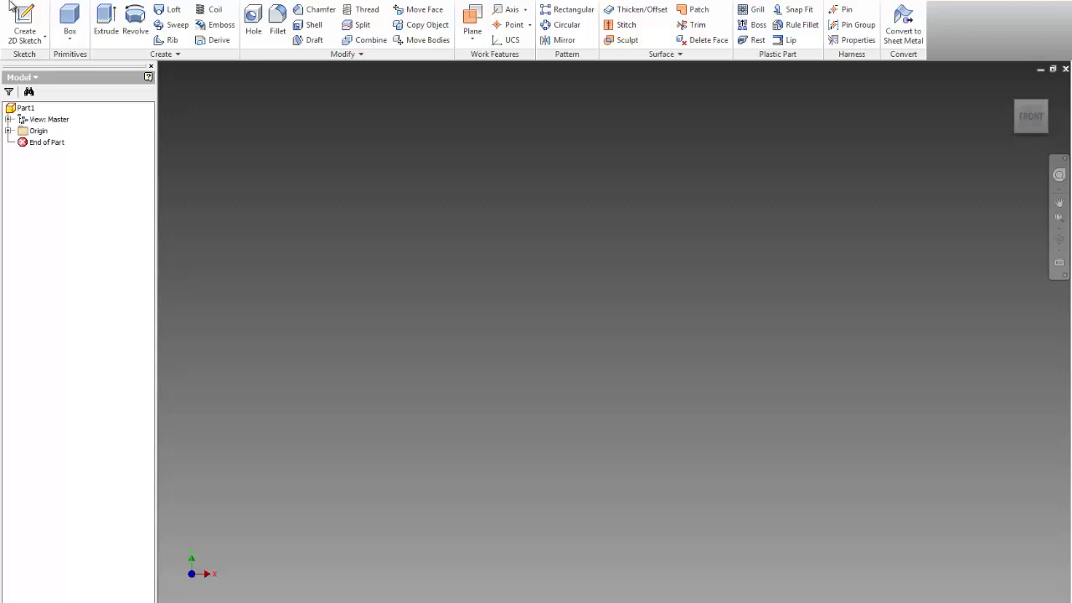
# Save the part as Slide_Mount_MET240 followed by the student's name in the homework folder
pyautogui.click(10, 109)
pyautogui.click(17, 2)
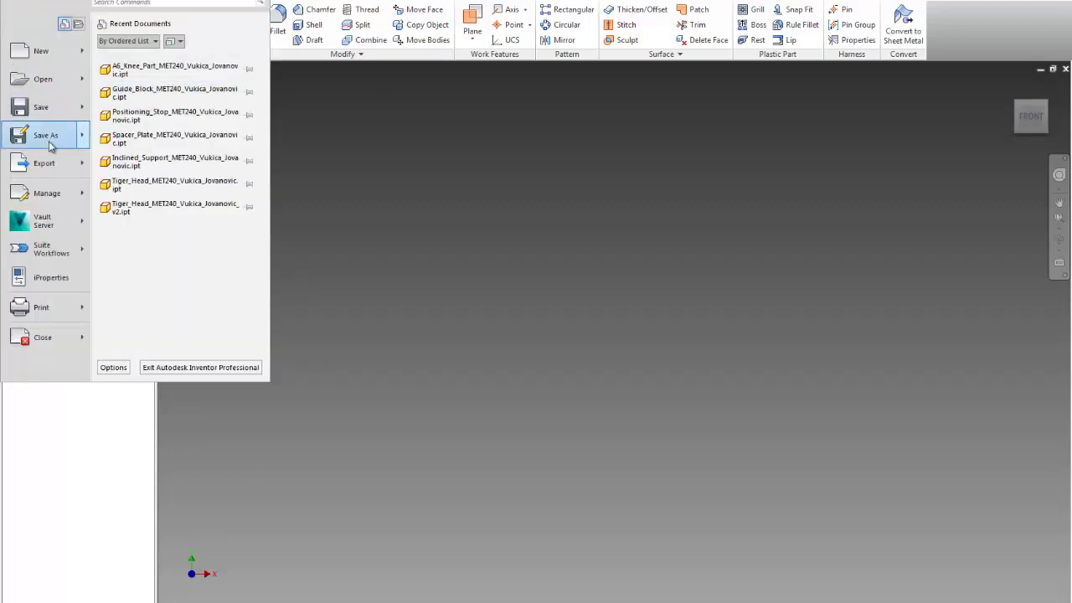
pyautogui.moveTo(51, 144)
pyautogui.press('Escape')
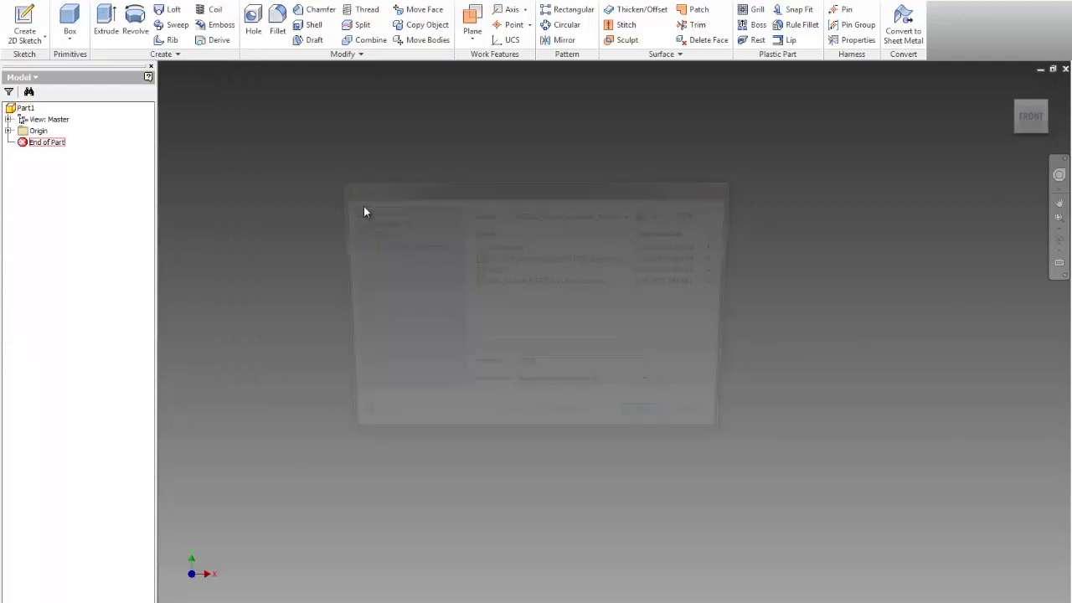
pyautogui.click(514, 284)
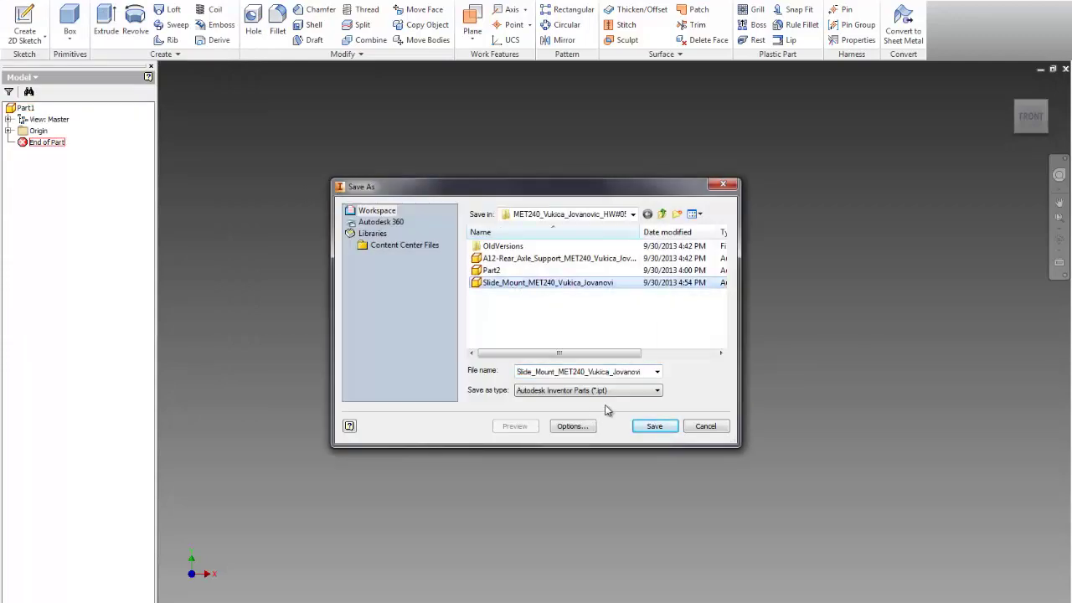
pyautogui.doubleClick(643, 373)
pyautogui.click(644, 372)
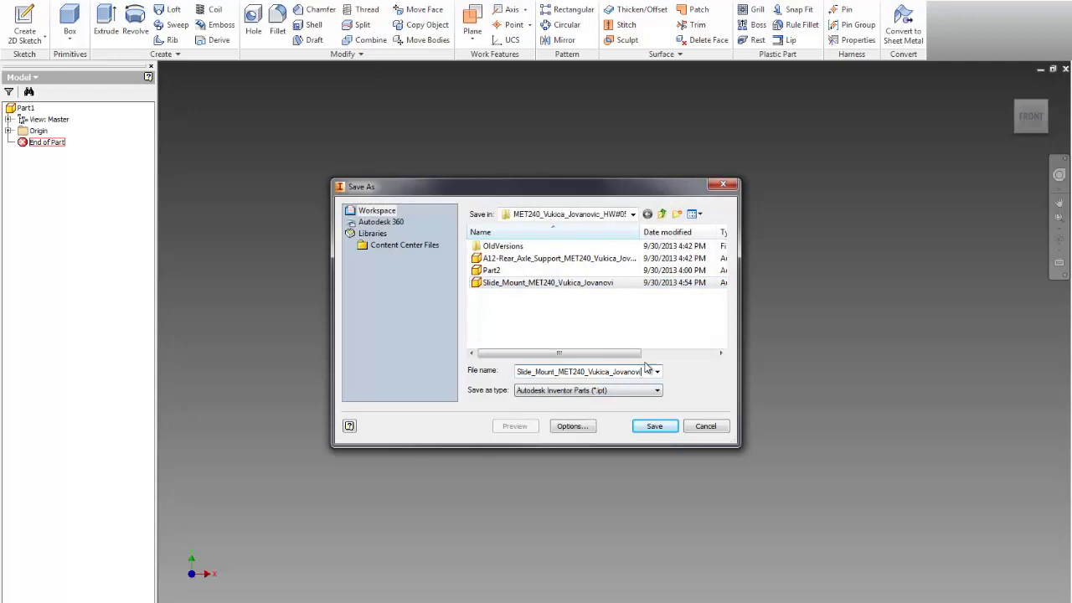
pyautogui.press('Return')
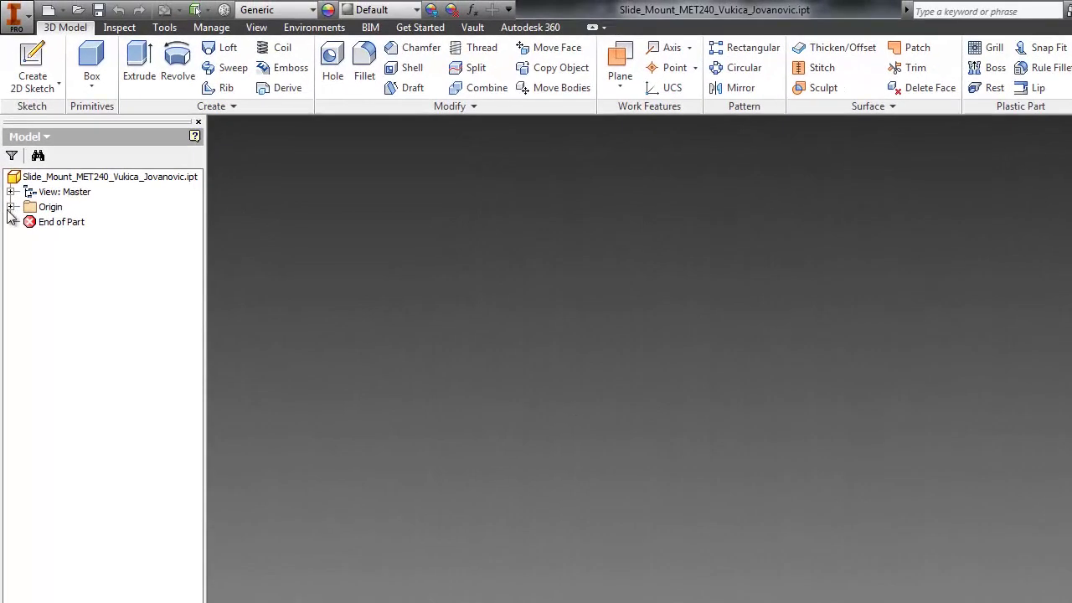
# Start a sketch on the XY Plane and draw a rectangle from the origin
pyautogui.click(11, 207)
pyautogui.click(33, 76)
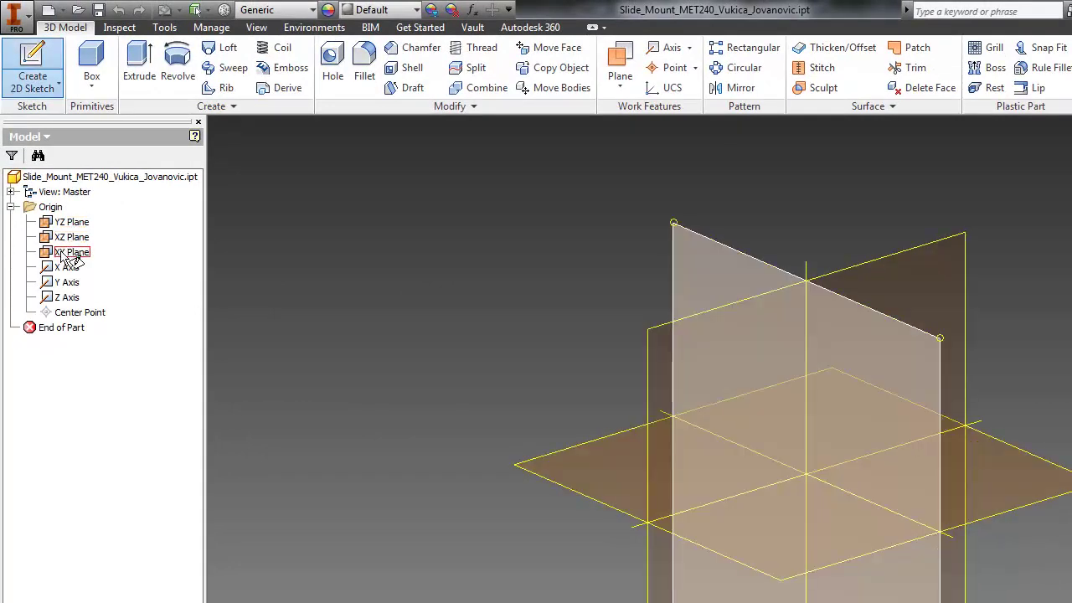
pyautogui.click(72, 254)
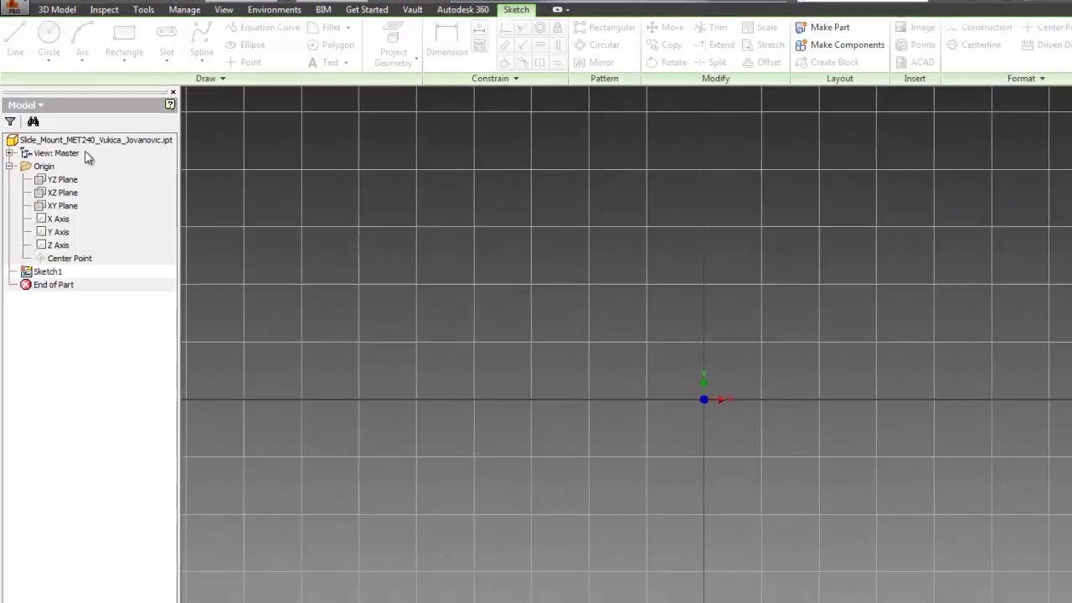
pyautogui.click(141, 62)
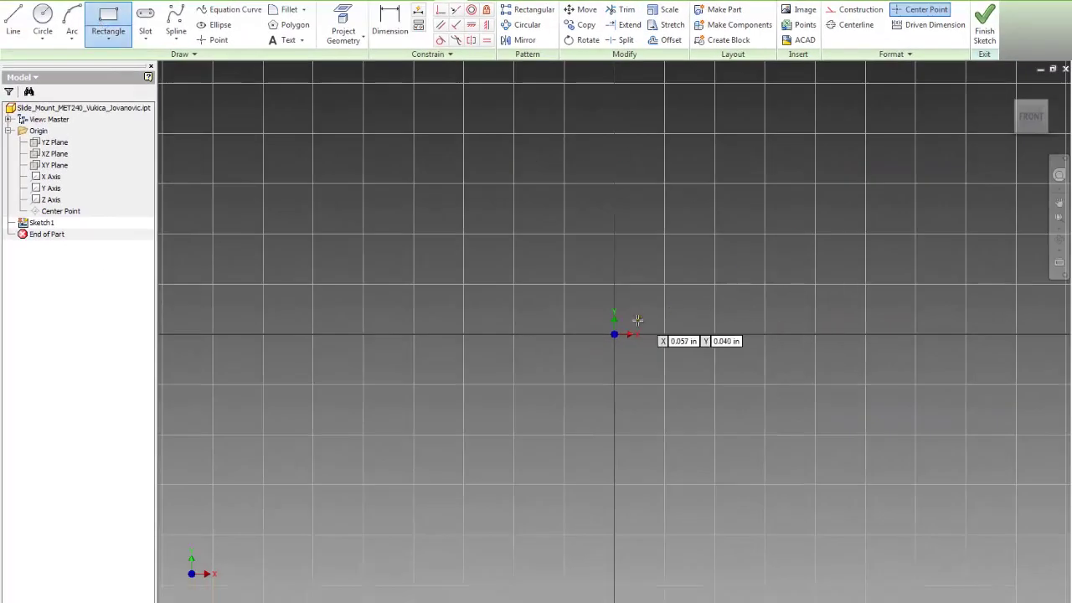
pyautogui.click(613, 334)
pyautogui.click(847, 192)
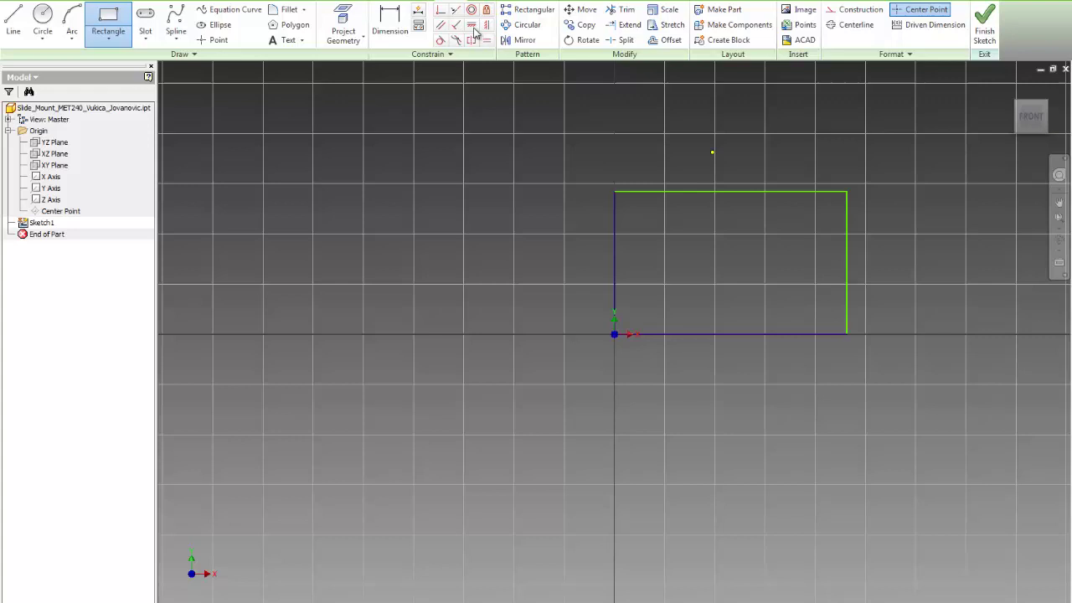
# Dimension the rectangle 8 wide by 5 tall
pyautogui.click(389, 25)
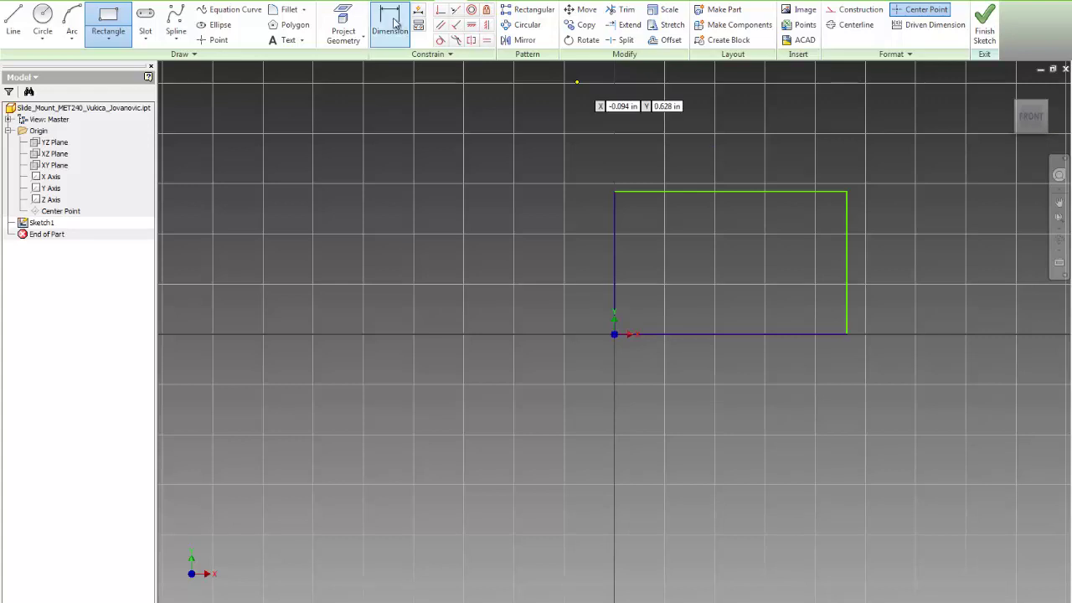
pyautogui.click(718, 335)
pyautogui.click(715, 377)
pyautogui.write('8')
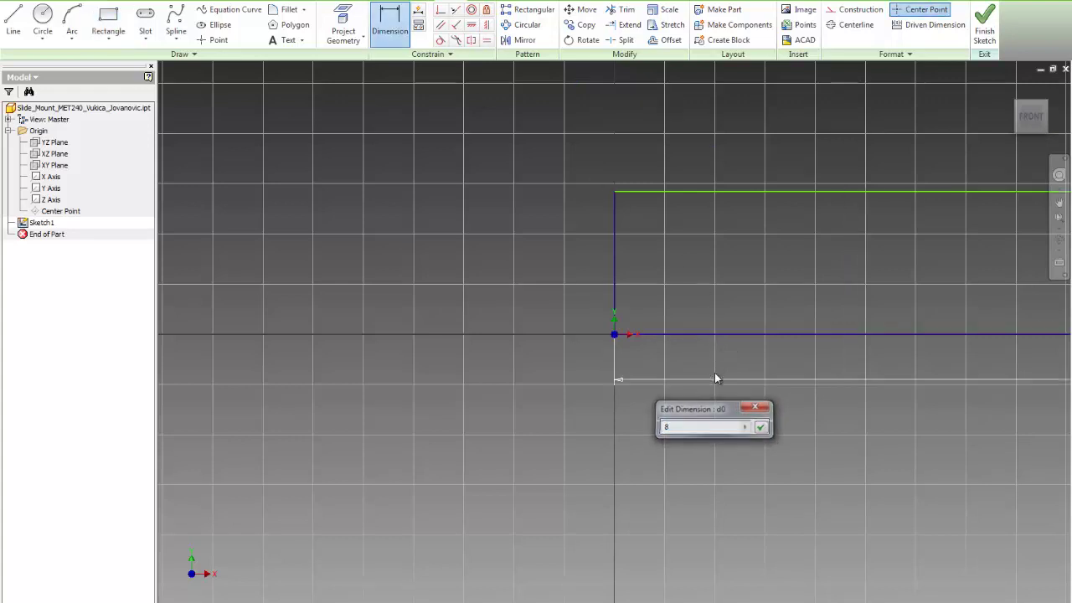
pyautogui.press('Return')
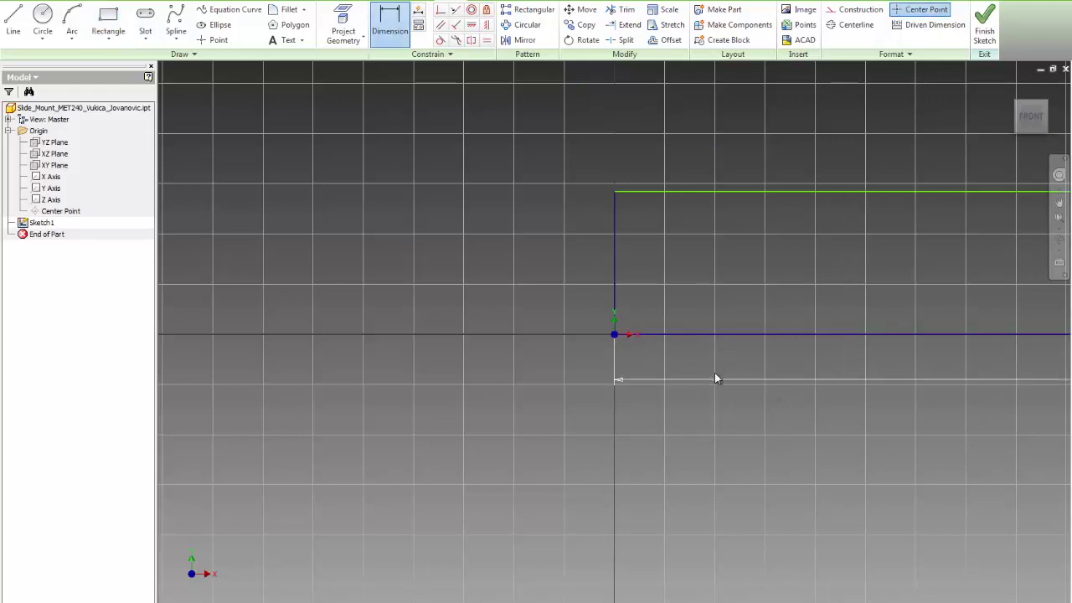
pyautogui.click(614, 266)
pyautogui.click(536, 262)
pyautogui.write('8')
pyautogui.press('Return')
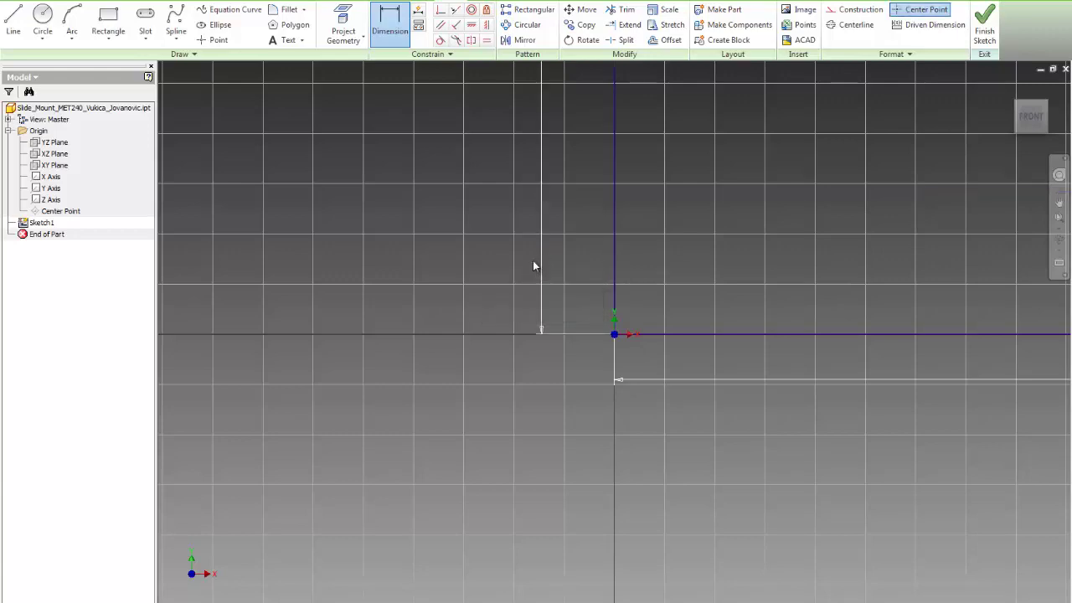
pyautogui.press('Home')
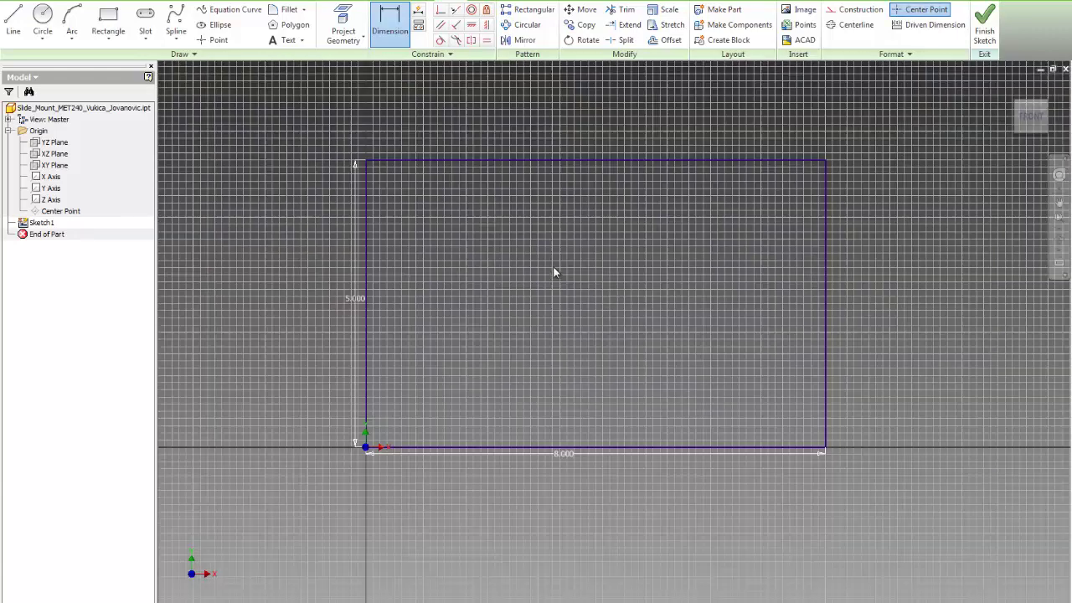
# Extrude the 8 by 5 rectangle symmetrically 4 in into a solid block
pyautogui.click(984, 25)
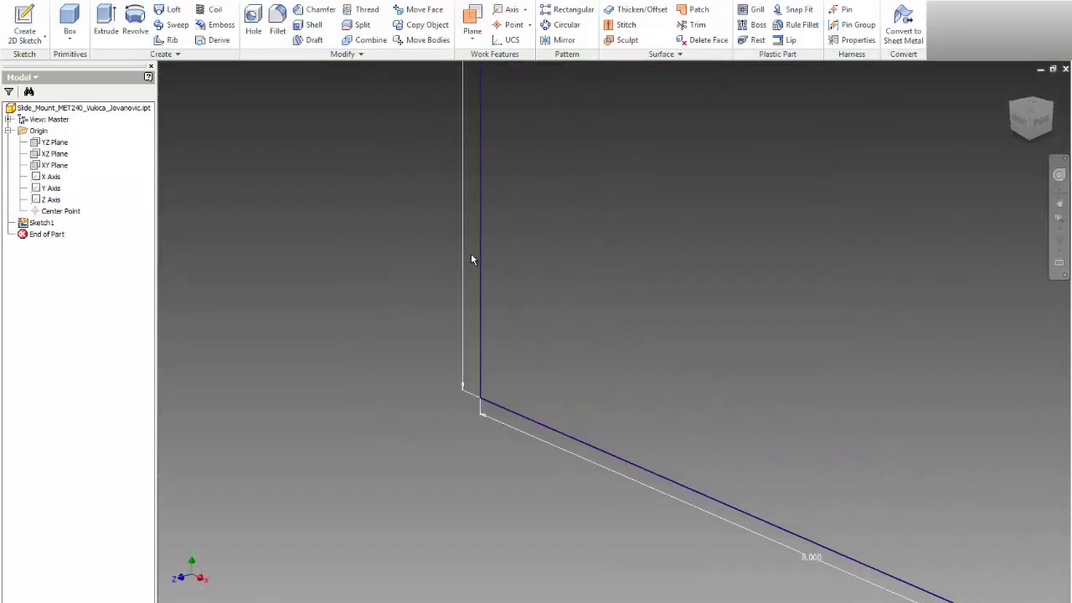
pyautogui.press('e')
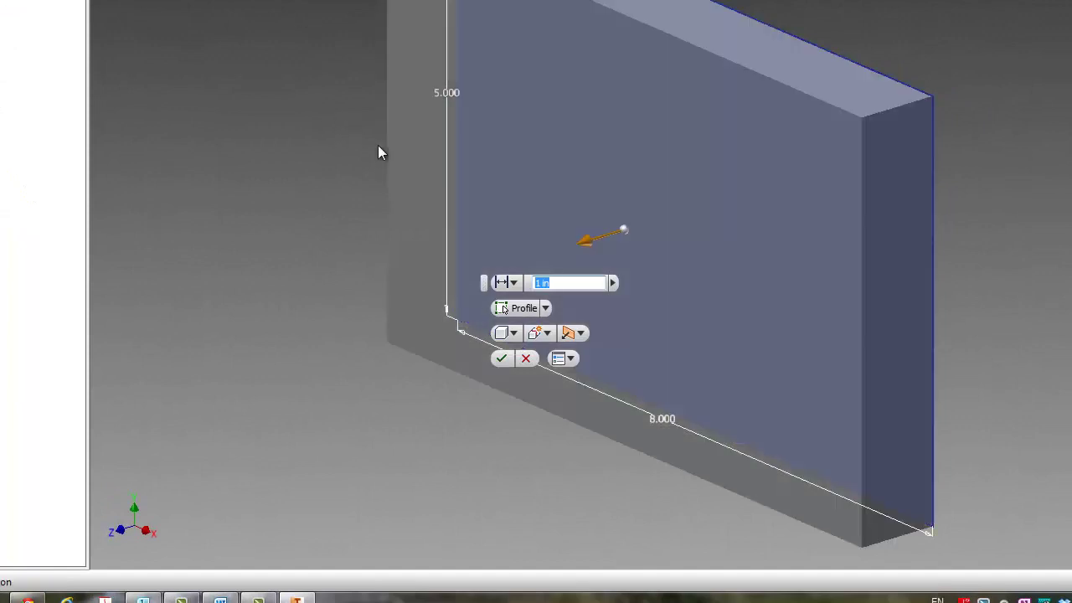
pyautogui.click(579, 333)
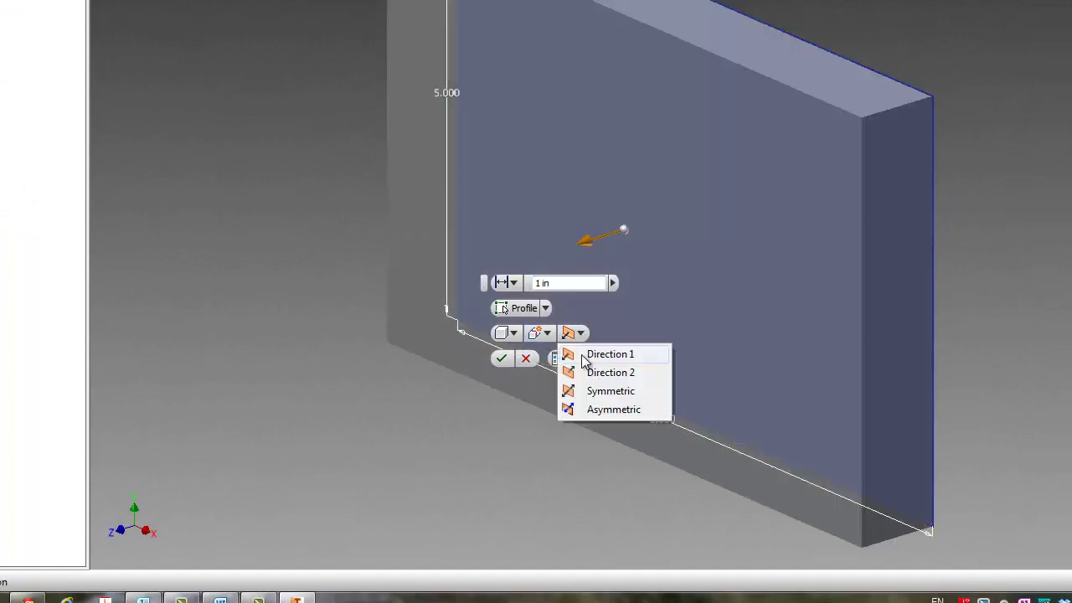
pyautogui.click(592, 391)
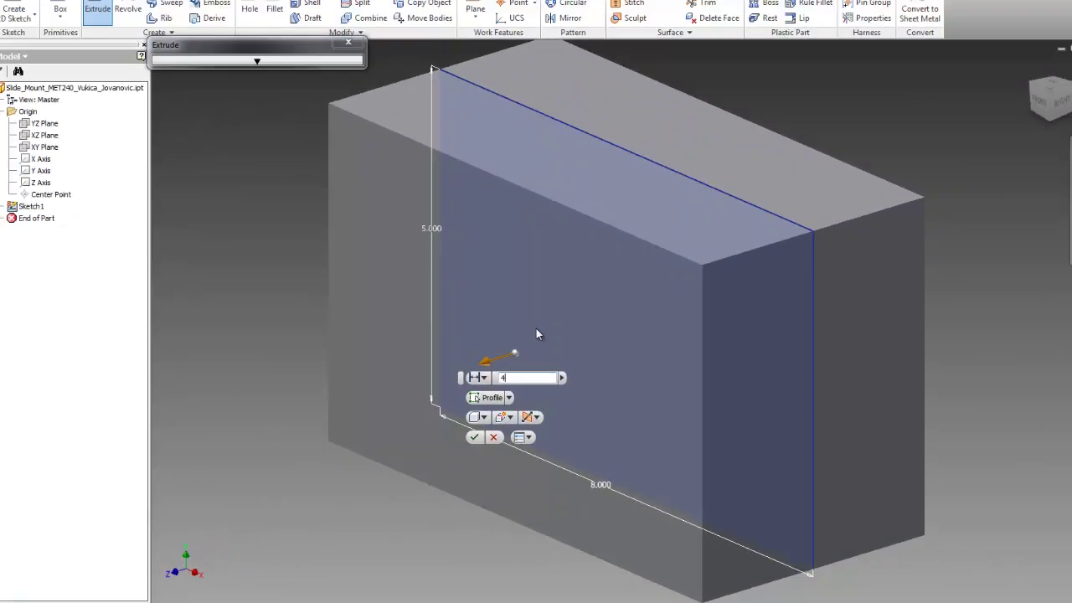
pyautogui.press('Return')
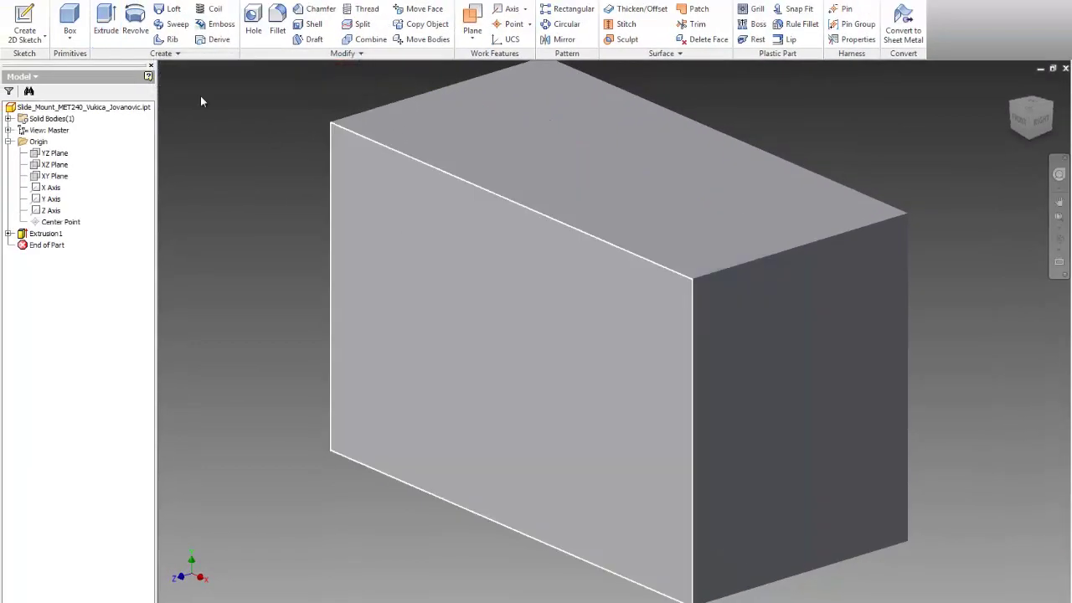
# Measure the block's depth edge to confirm 4 in, then switch to the Word drawing
pyautogui.click(96, 1)
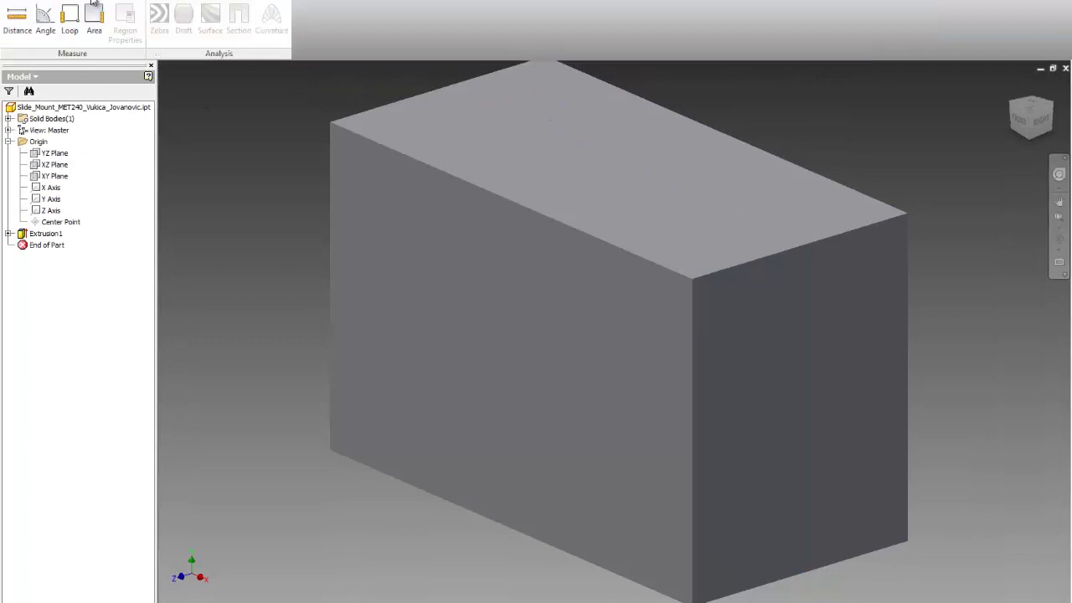
pyautogui.click(17, 23)
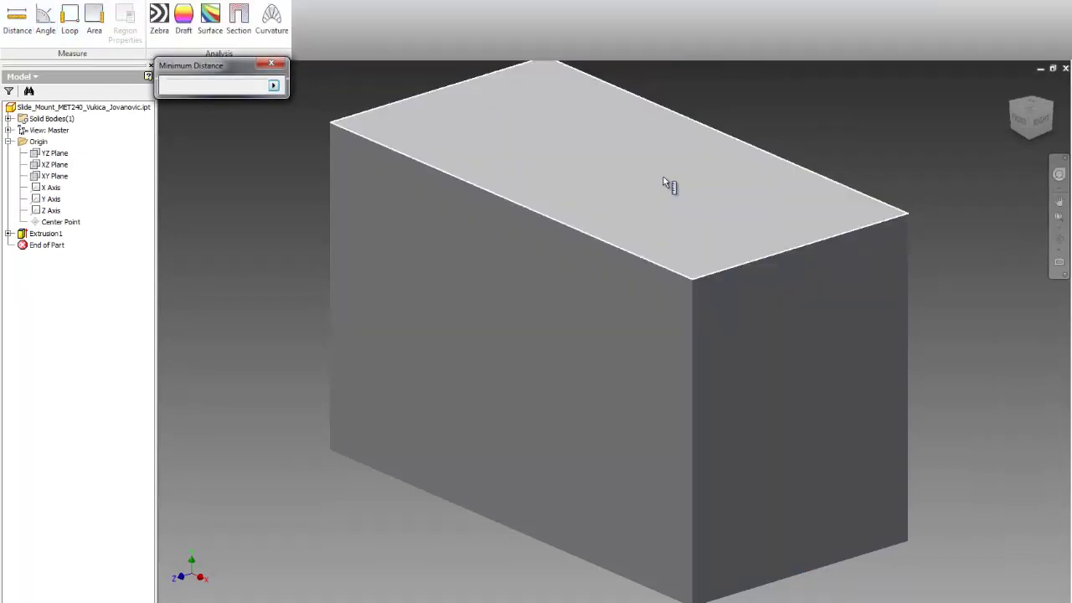
pyautogui.click(727, 268)
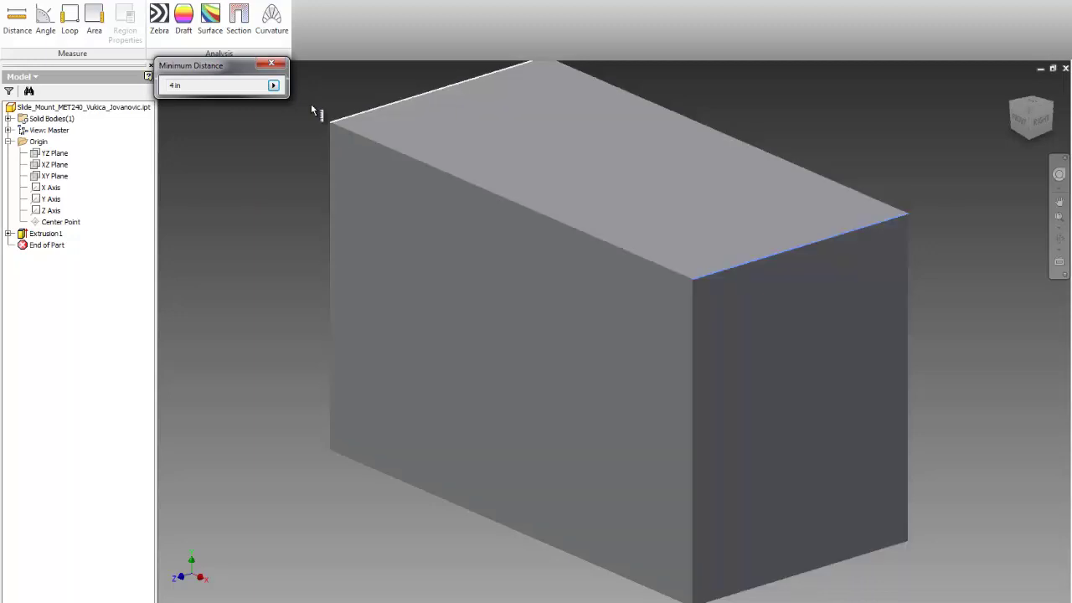
pyautogui.click(271, 64)
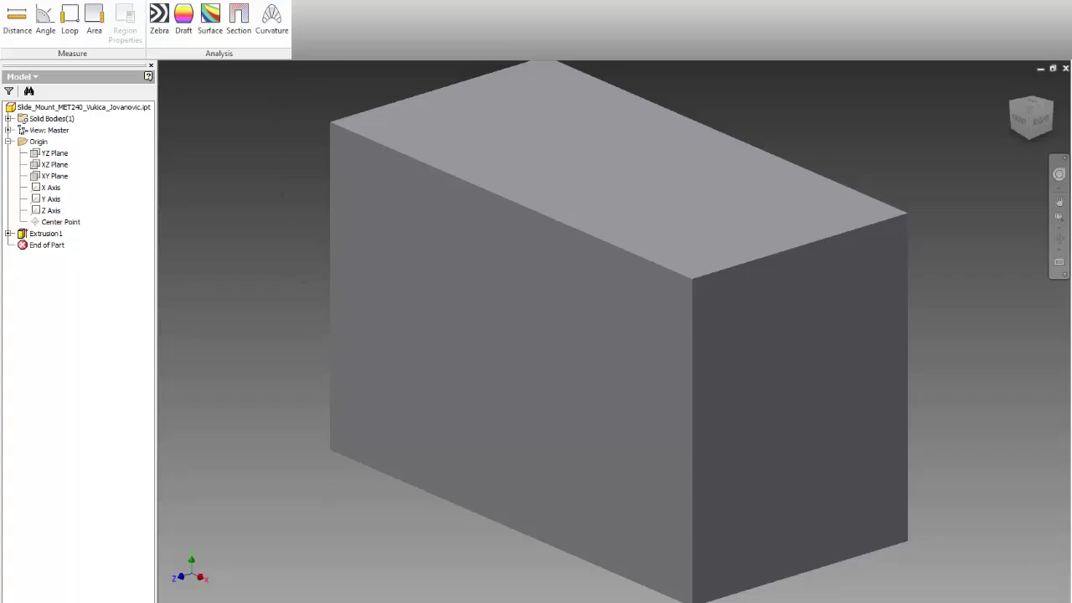
pyautogui.hotkey('alt', 'Tab')
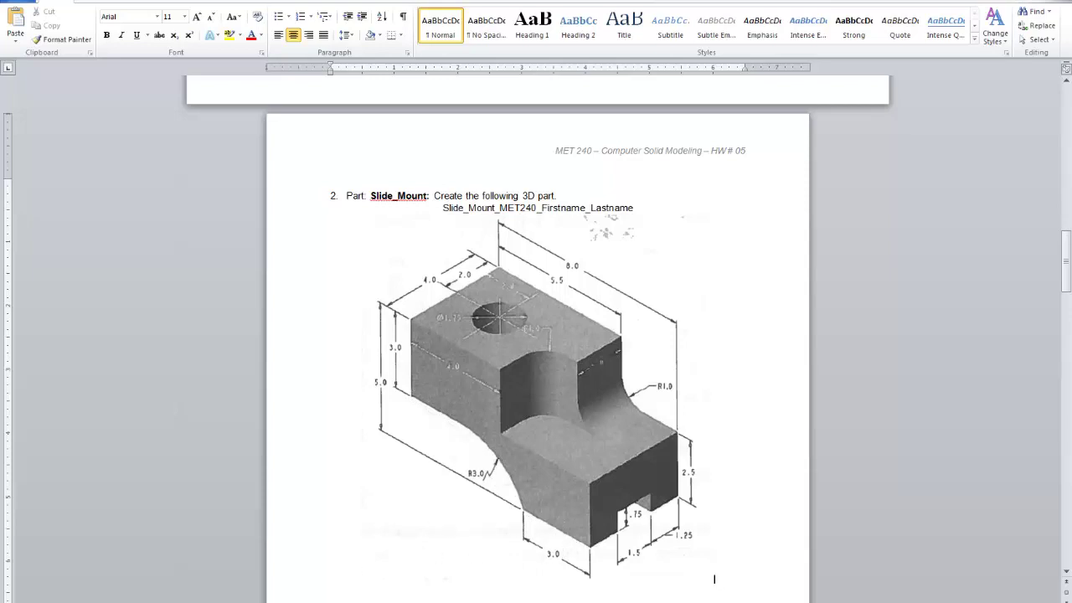
# Review the Slide_Mount drawing in Word and return to Inventor
pyautogui.hotkey('alt', 'Tab')
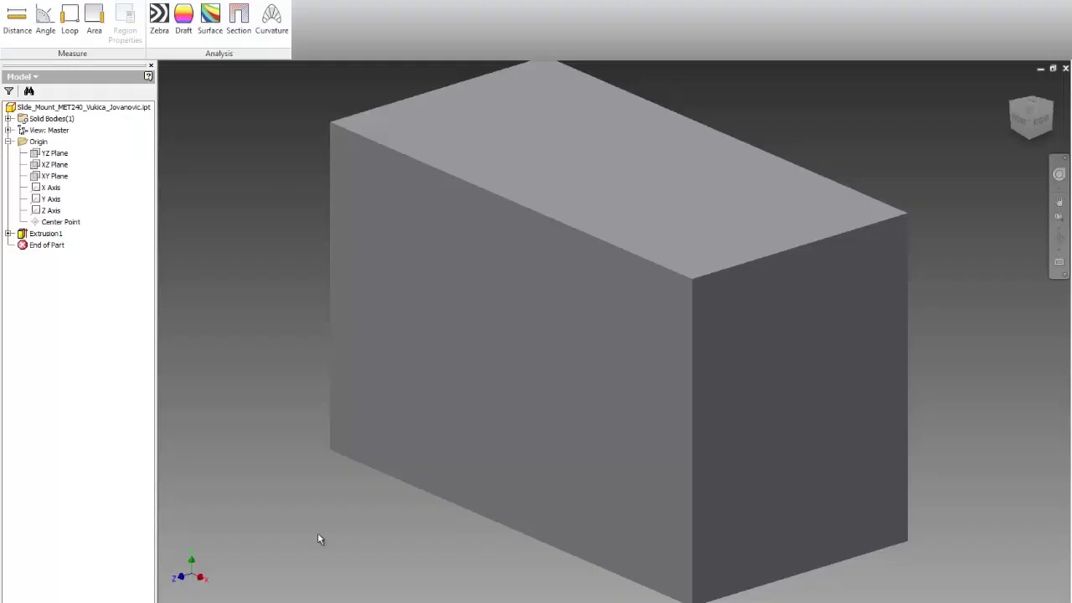
# Start a sketch on the block's front face and draw a circle straddling its bottom edge
pyautogui.click(54, 1)
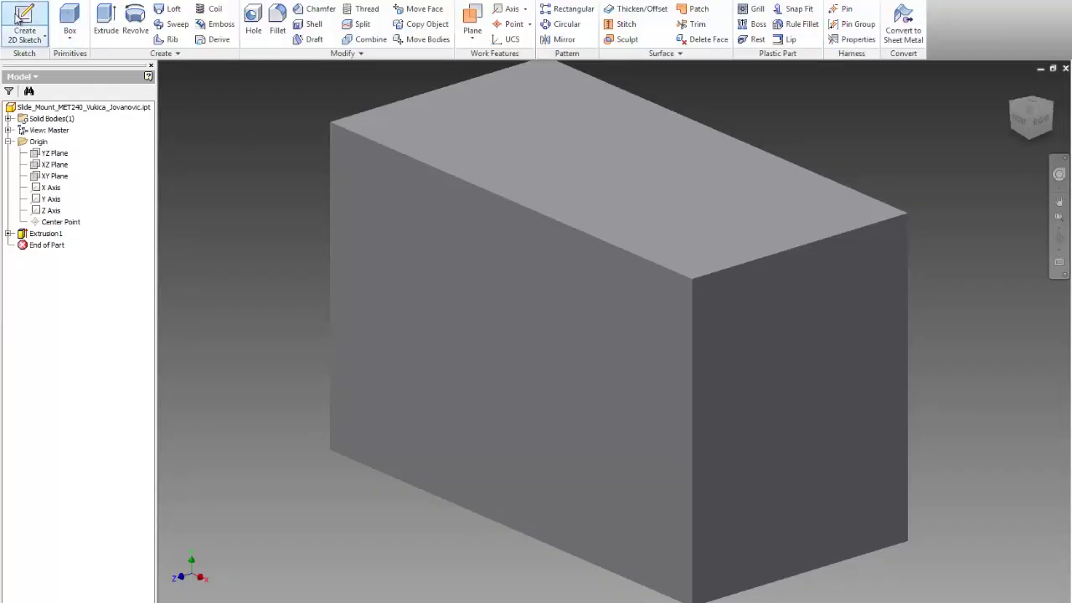
pyautogui.click(22, 18)
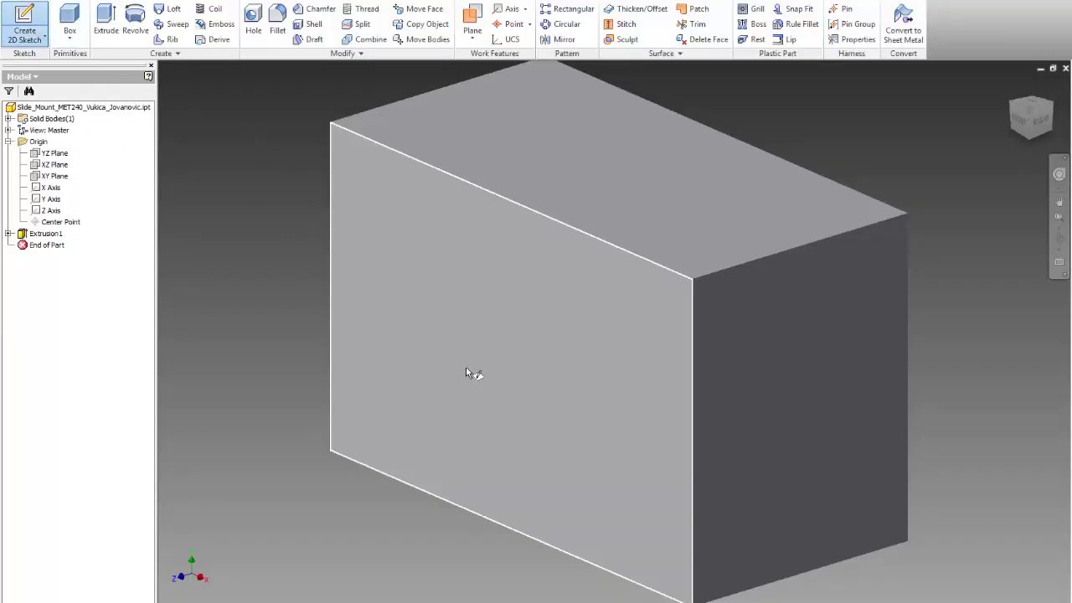
pyautogui.click(476, 371)
pyautogui.click(43, 17)
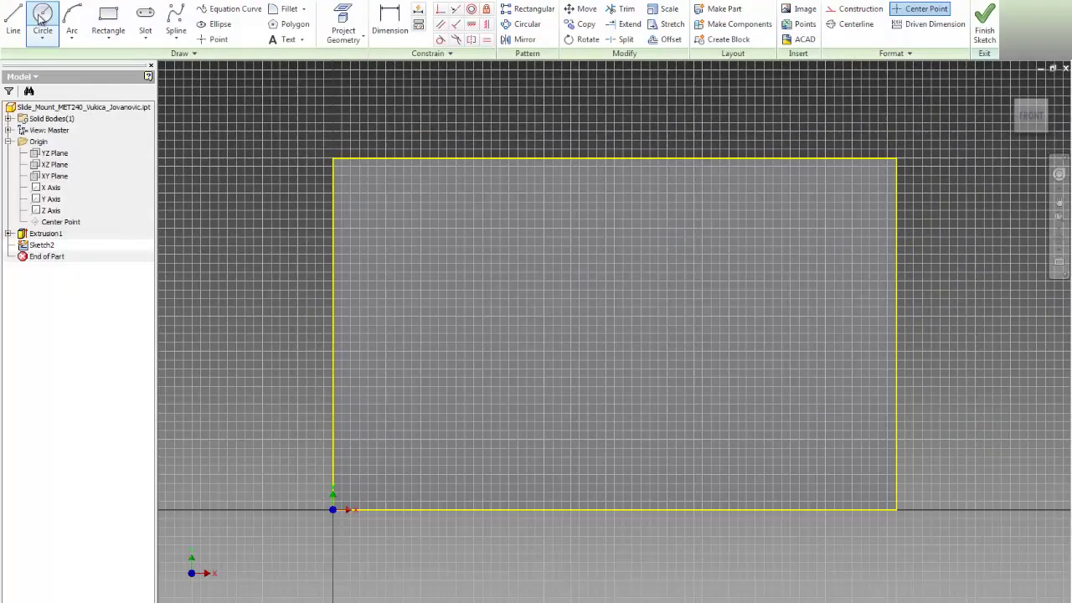
pyautogui.click(527, 582)
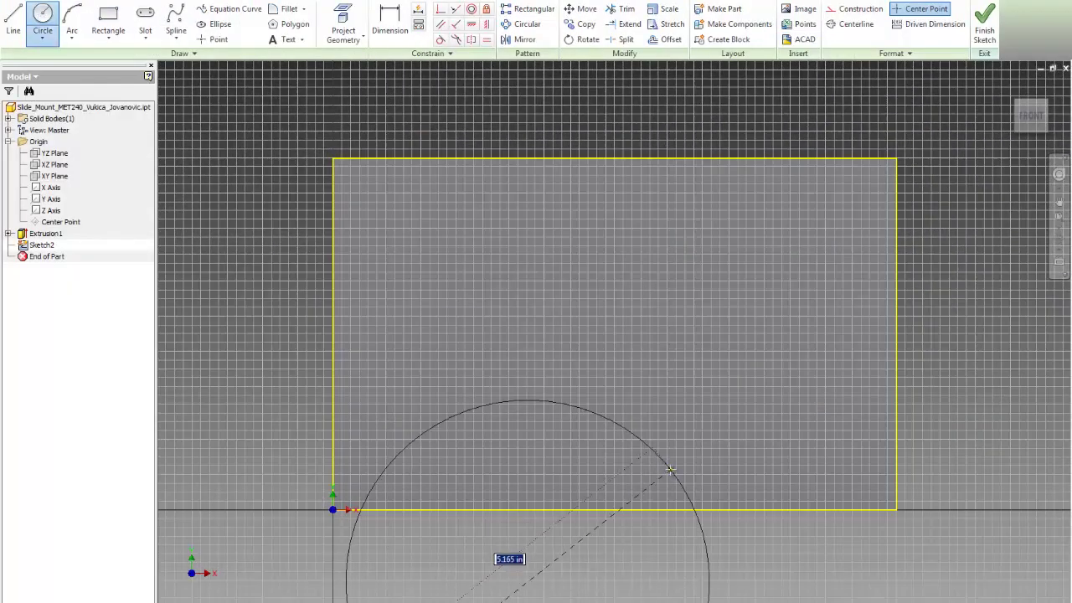
pyautogui.click(626, 490)
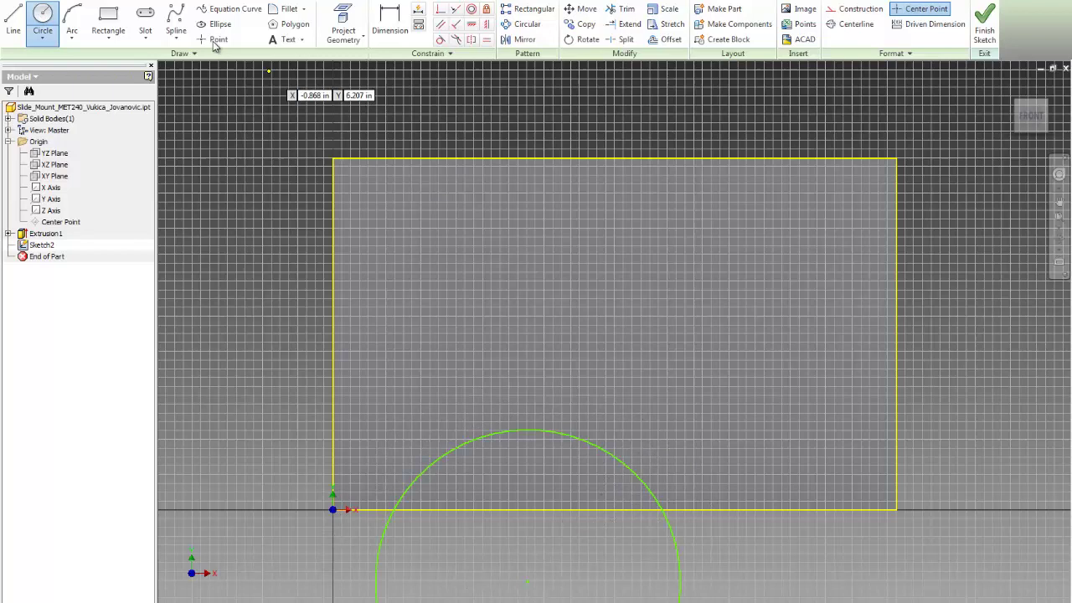
# Draw a line from the circle's top to the left edge and a construction line along the bottom
pyautogui.press('l')
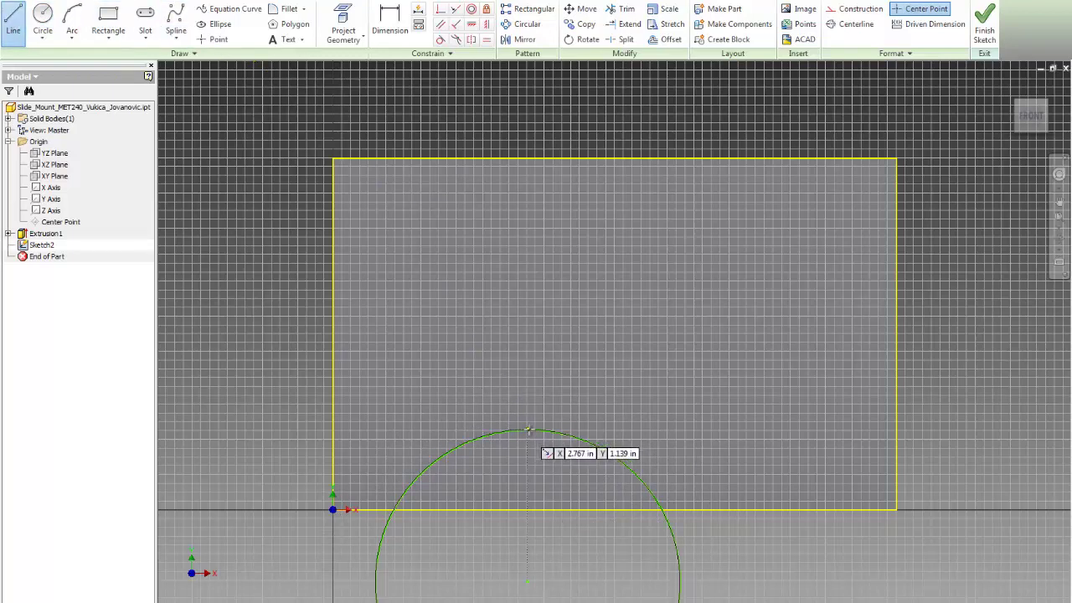
pyautogui.click(529, 429)
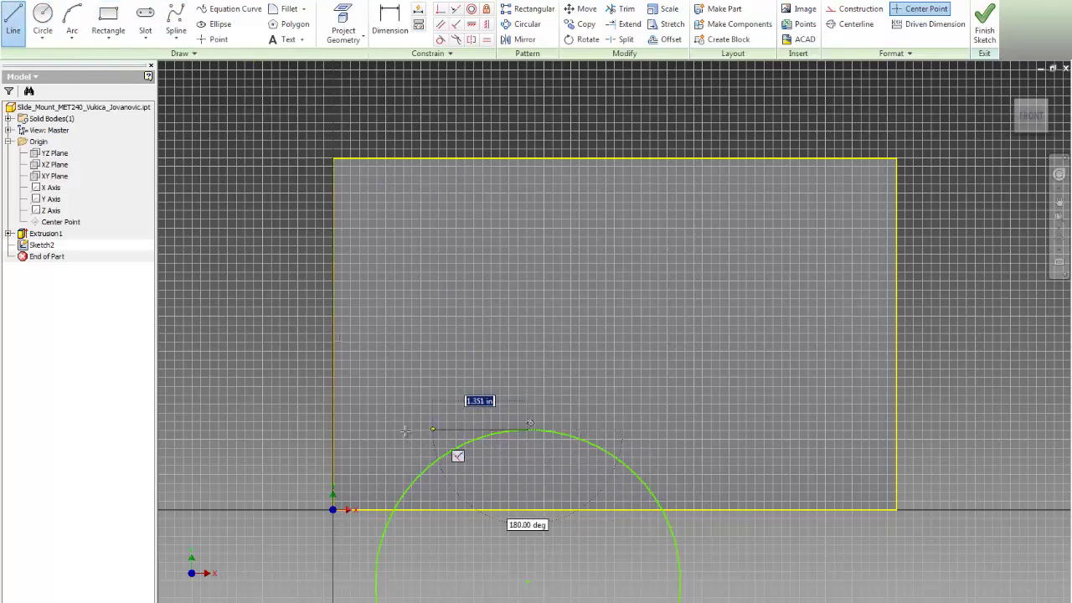
pyautogui.doubleClick(332, 429)
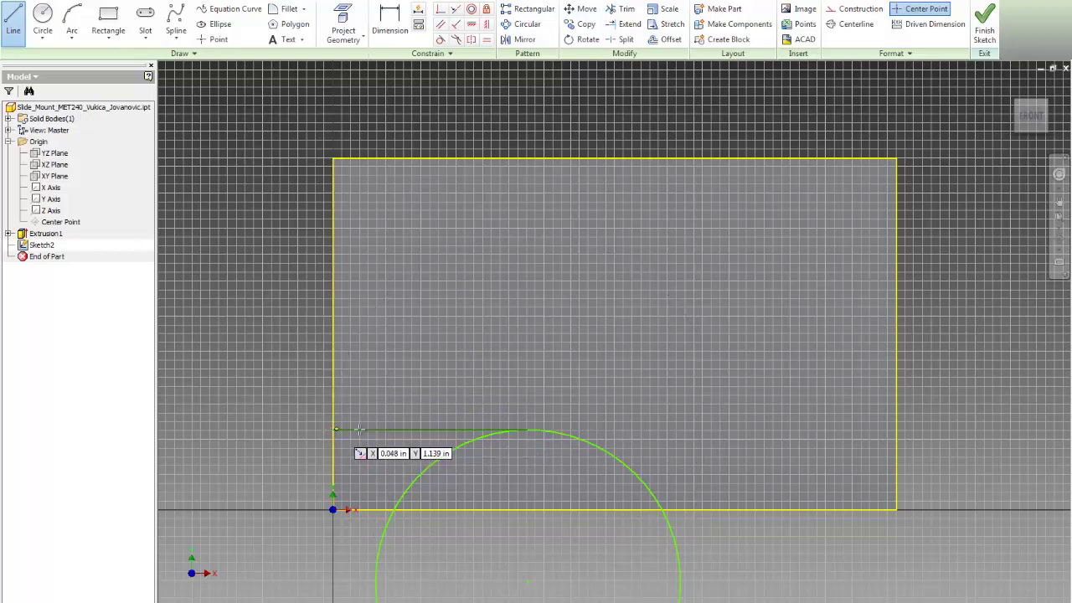
pyautogui.click(13, 22)
pyautogui.click(661, 508)
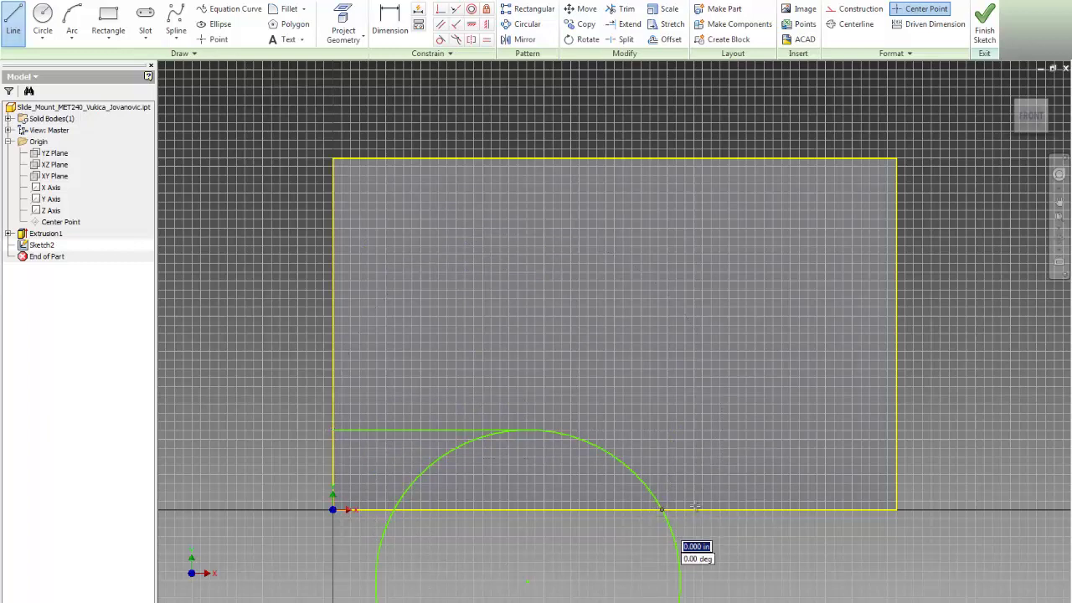
pyautogui.doubleClick(896, 509)
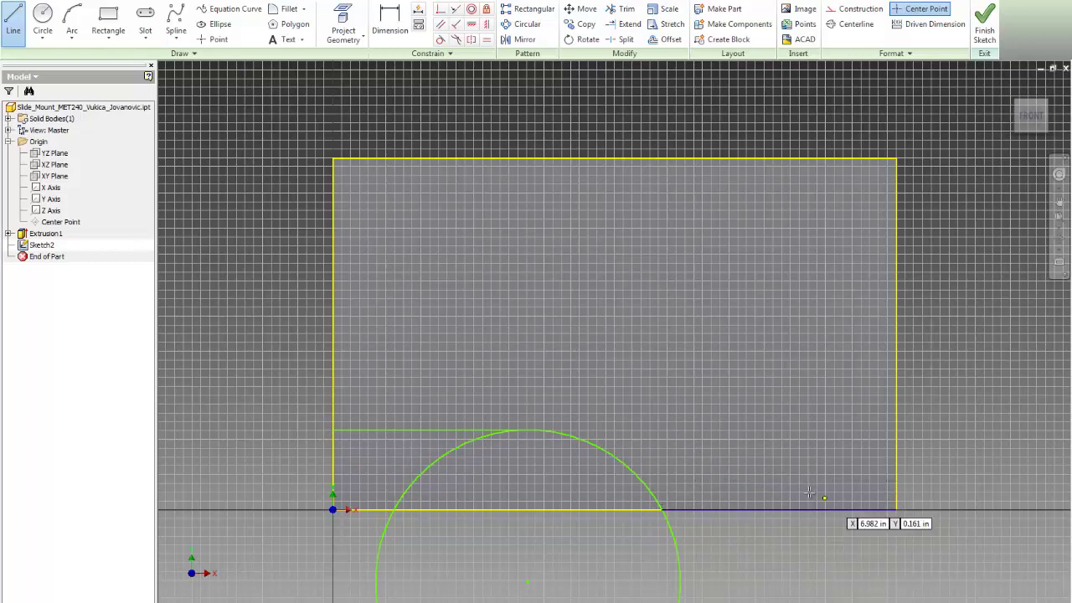
pyautogui.press('Escape')
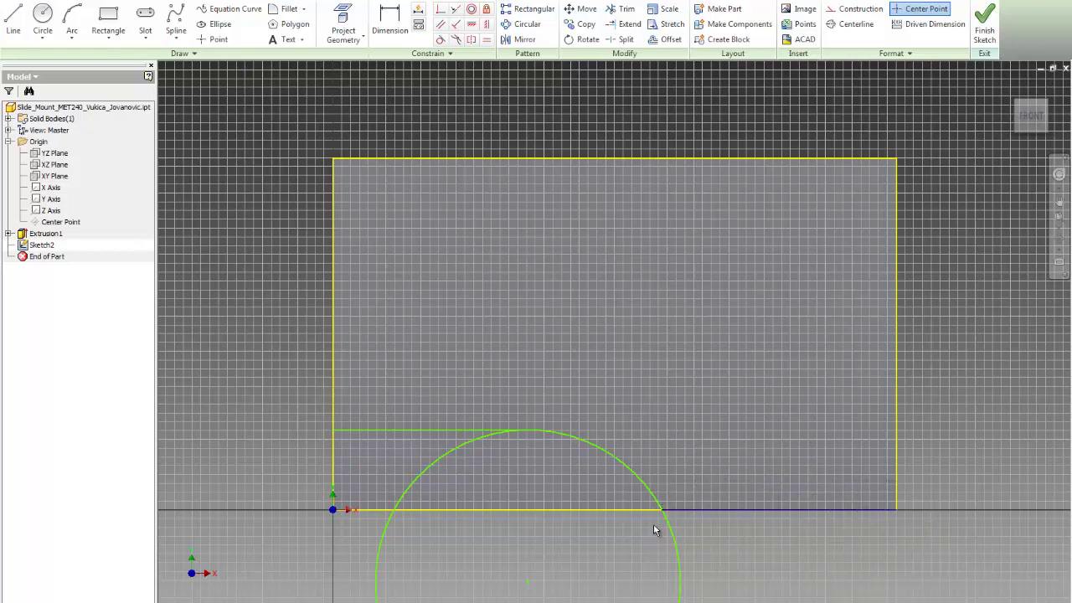
pyautogui.moveTo(620, 538); pyautogui.dragTo(925, 468)
pyautogui.click(854, 9)
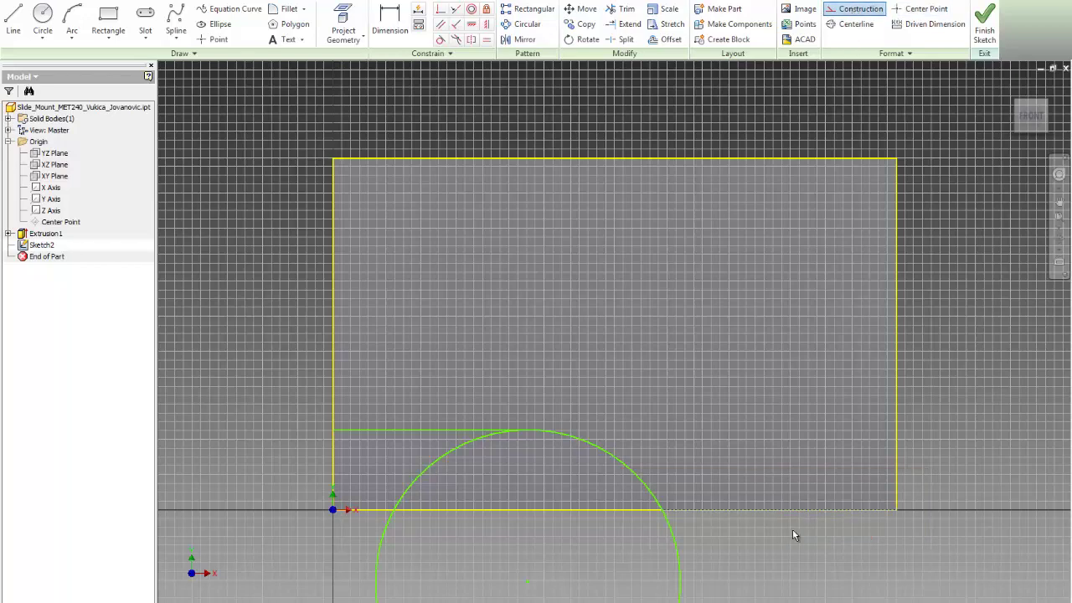
pyautogui.scroll(3, 784, 549)
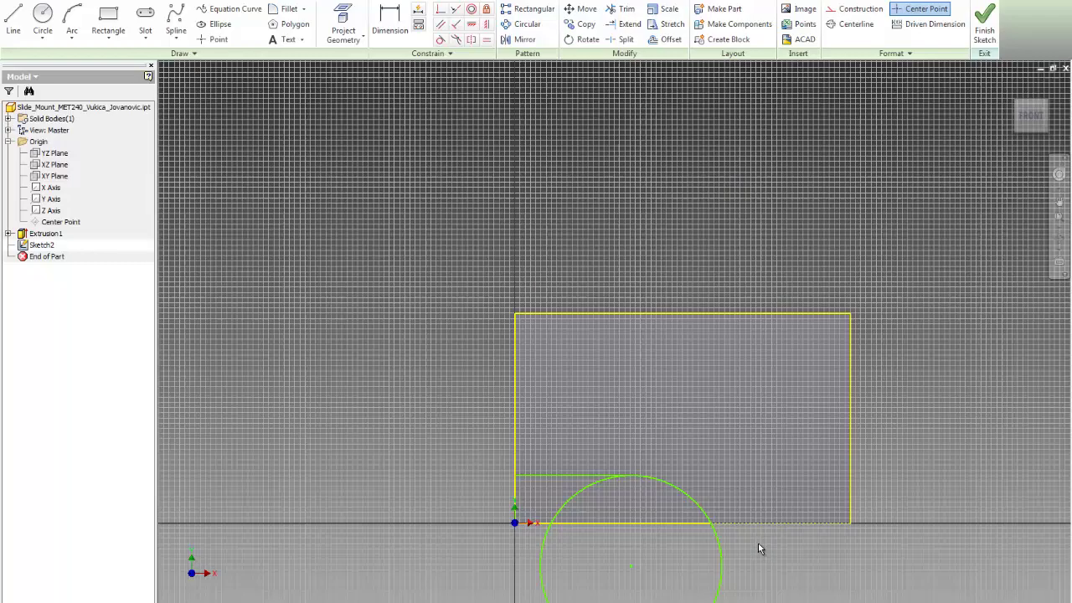
pyautogui.scroll(-3, 758, 542)
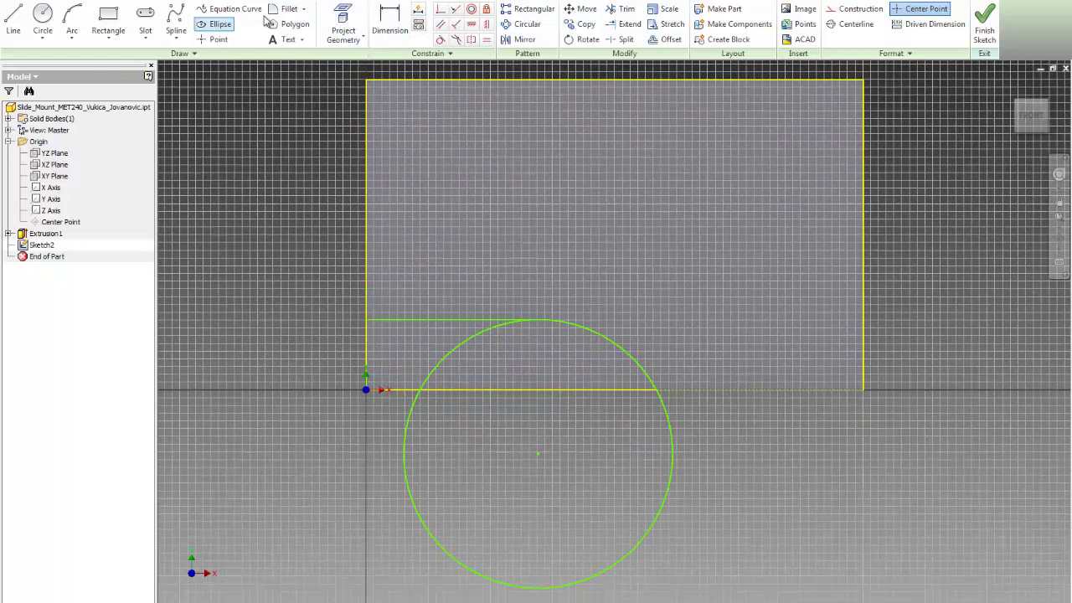
# Trim the excess circle arcs to leave a quarter-round profile
pyautogui.click(623, 10)
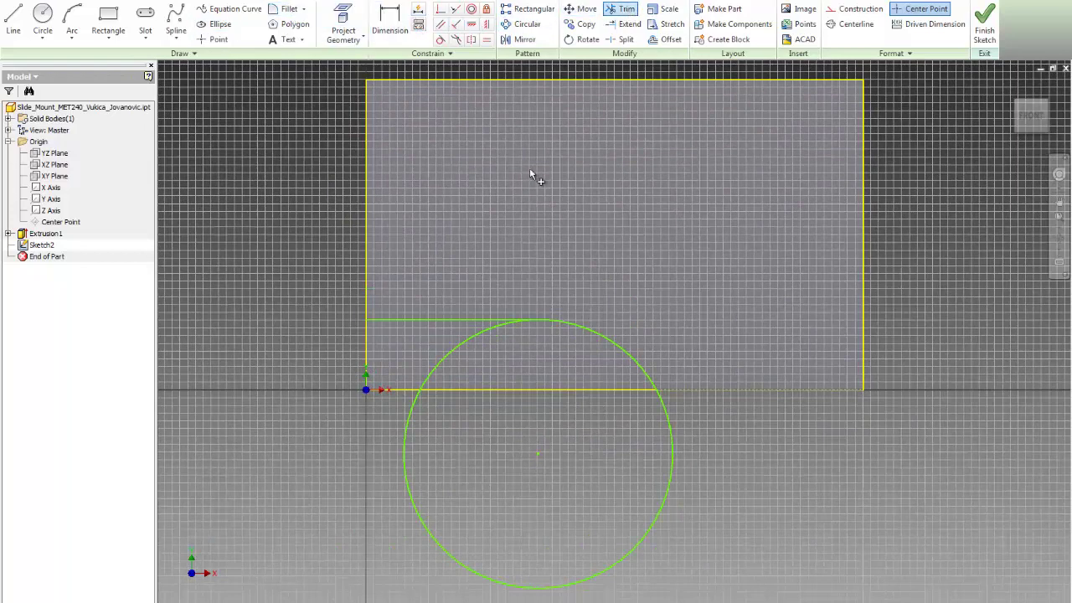
pyautogui.click(460, 347)
pyautogui.click(404, 453)
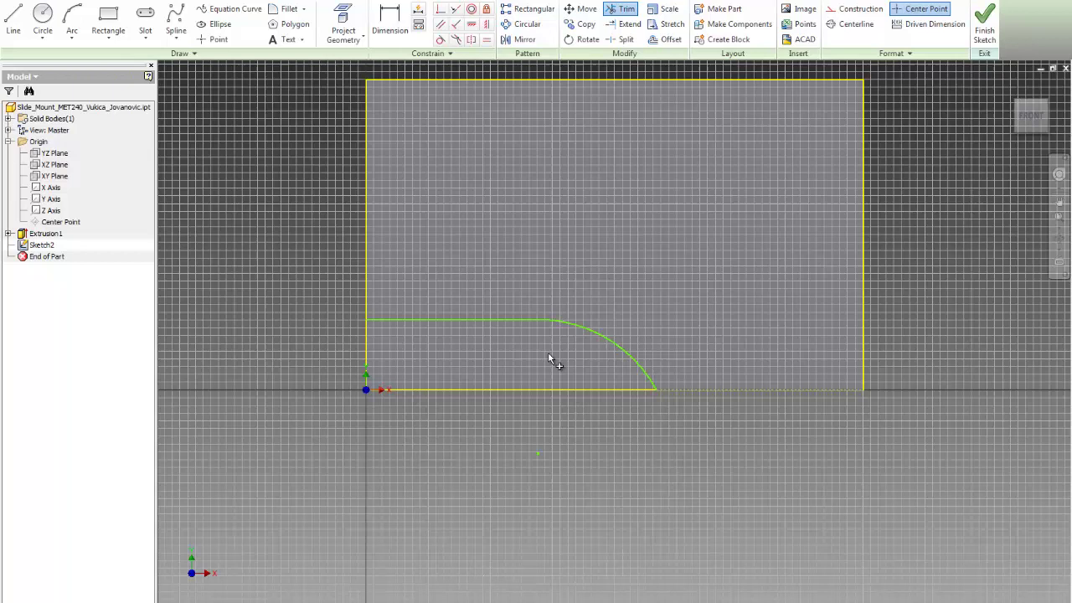
# Dimension the line 3 below the top, the bottom segment 3 long, and the arc radius 3
pyautogui.press('d')
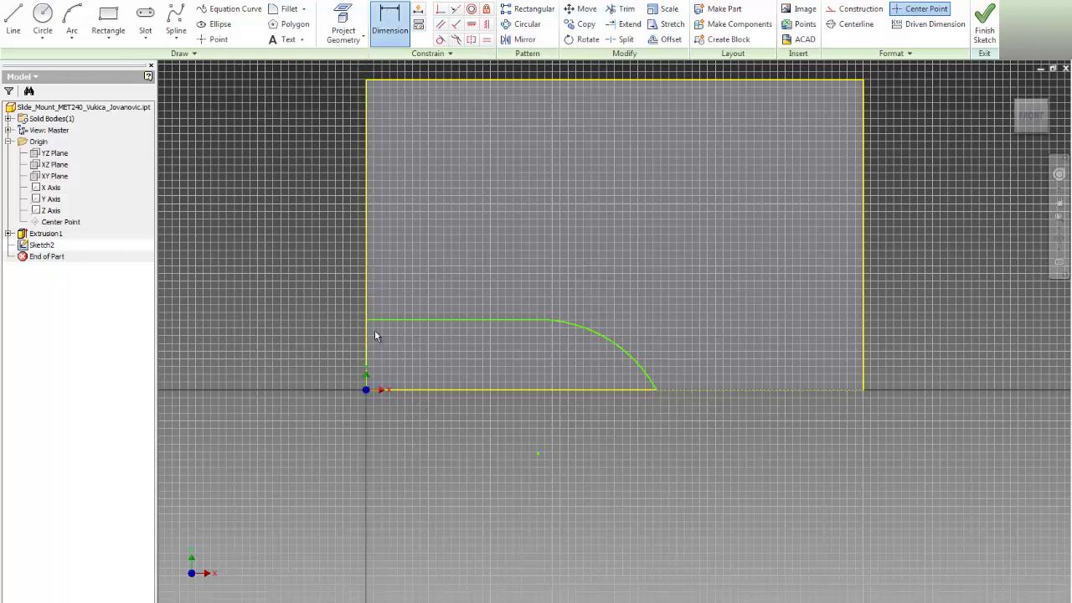
pyautogui.click(382, 320)
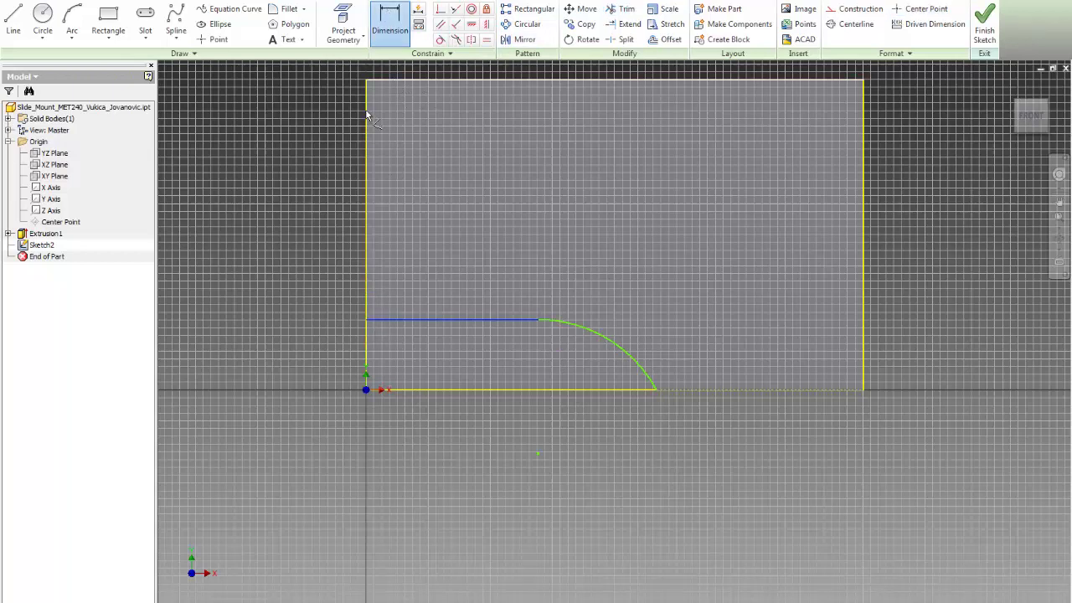
pyautogui.click(373, 82)
pyautogui.click(340, 183)
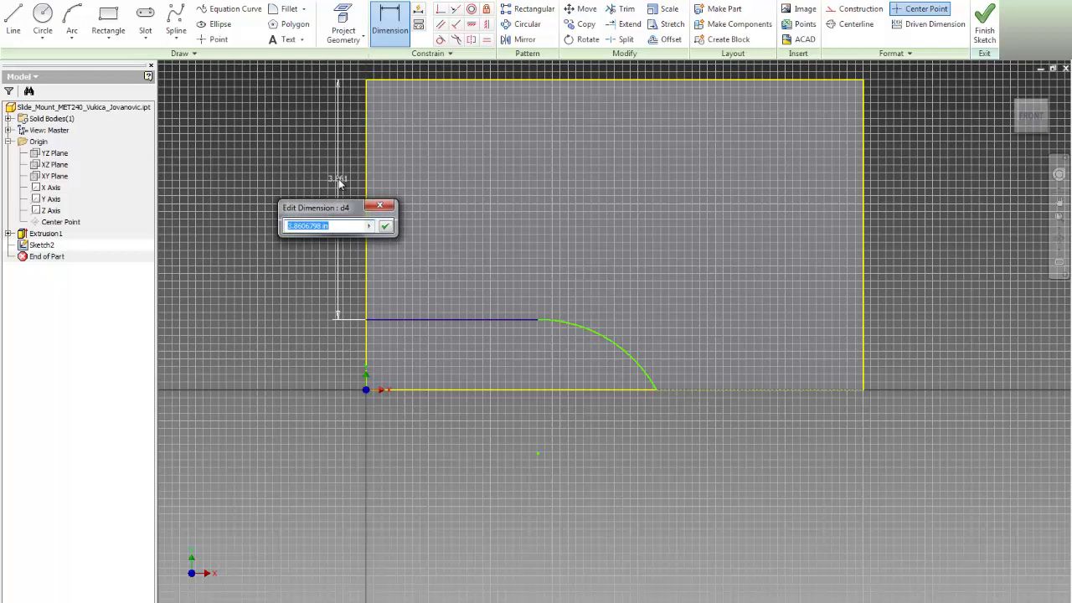
pyautogui.write('3')
pyautogui.press('Return')
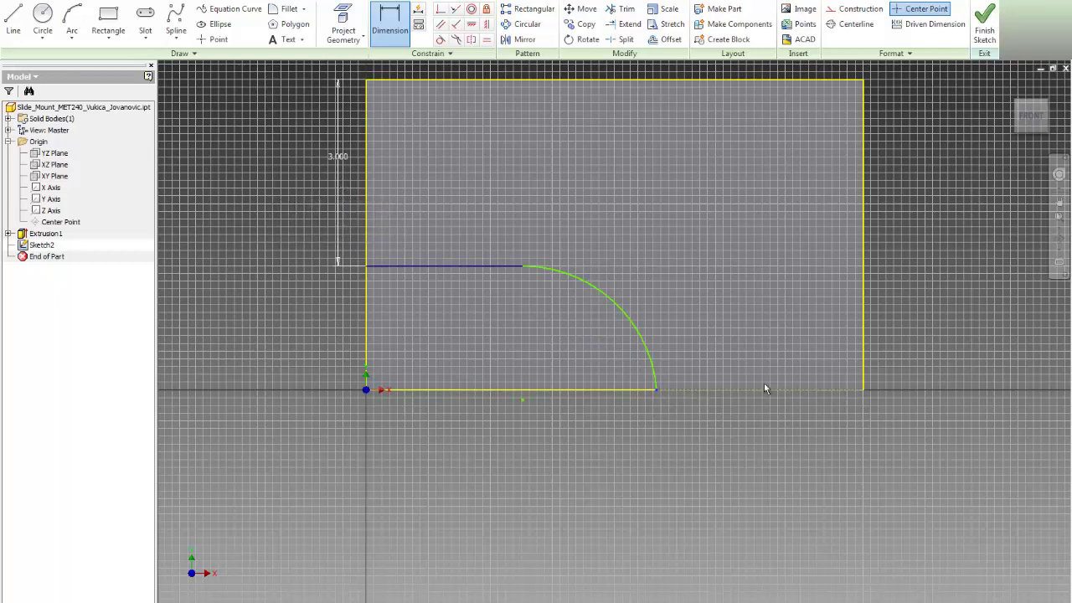
pyautogui.click(861, 389)
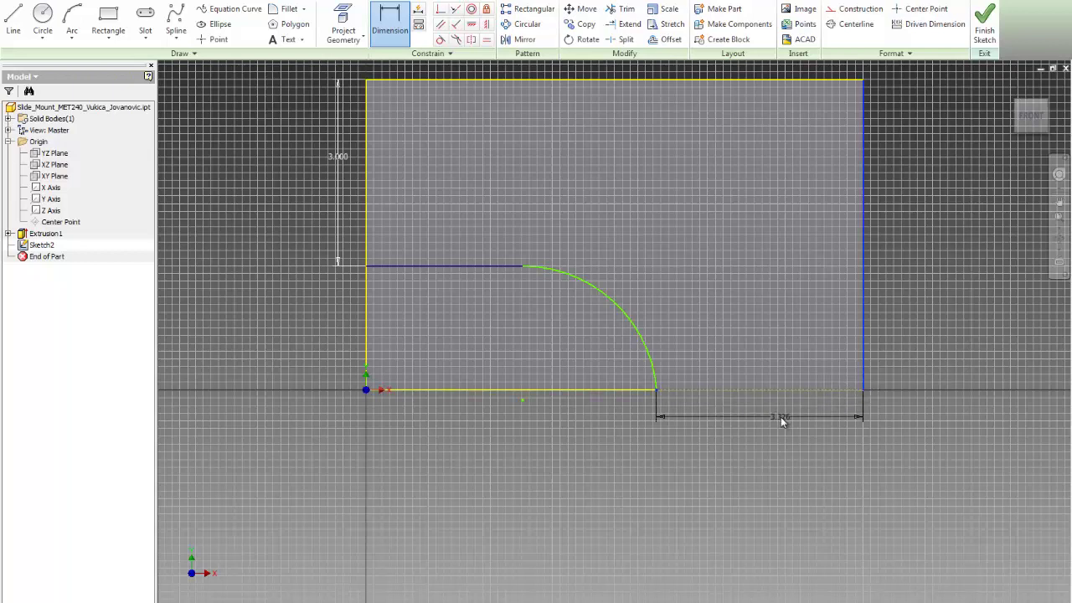
pyautogui.click(779, 417)
pyautogui.write('3')
pyautogui.press('Return')
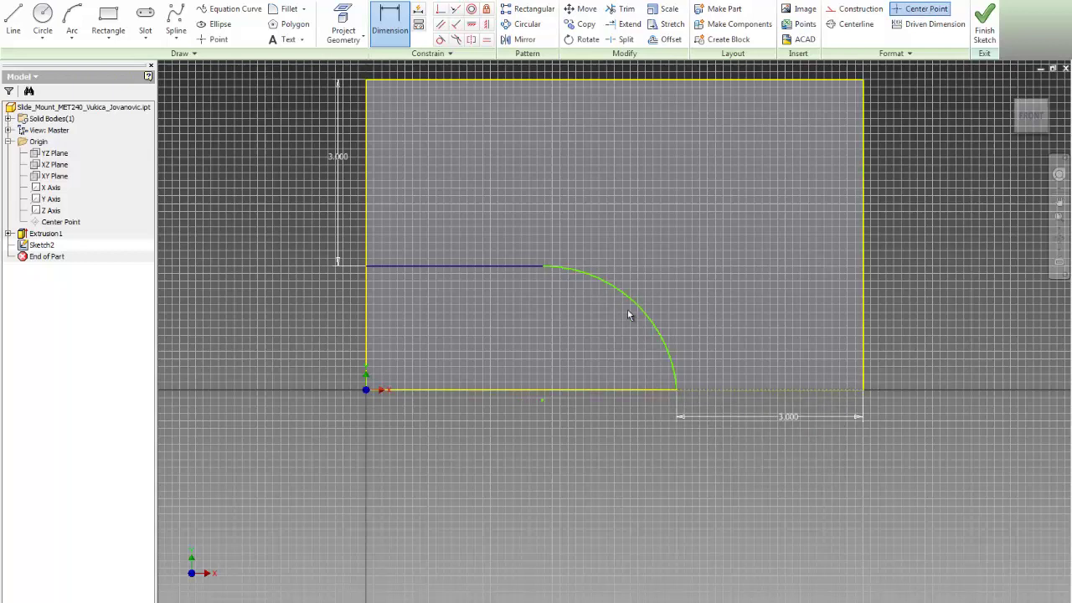
pyautogui.click(644, 313)
pyautogui.click(705, 265)
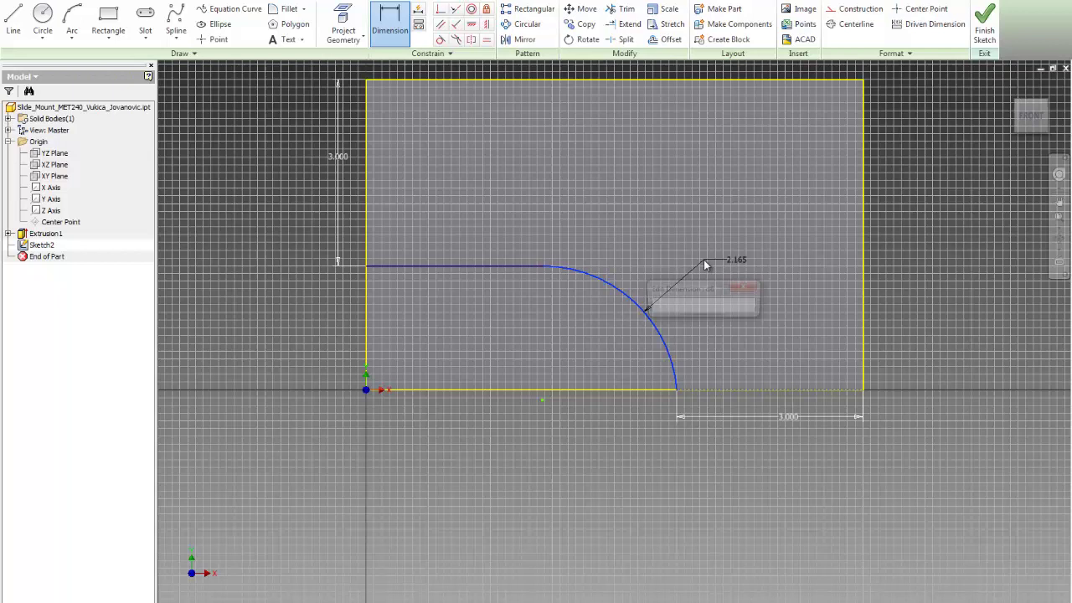
pyautogui.write('3')
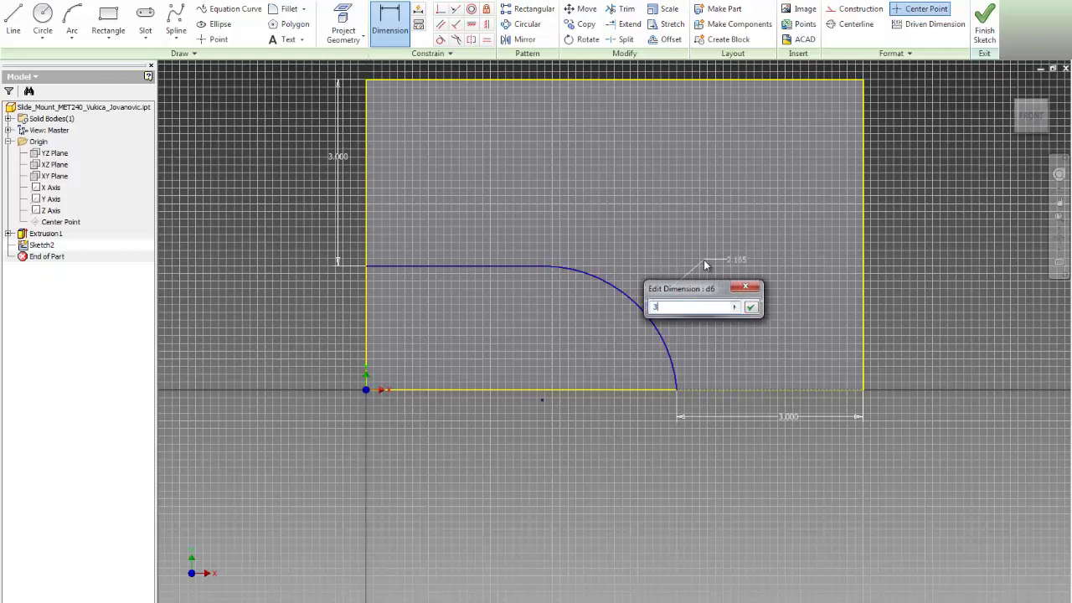
pyautogui.press('Return')
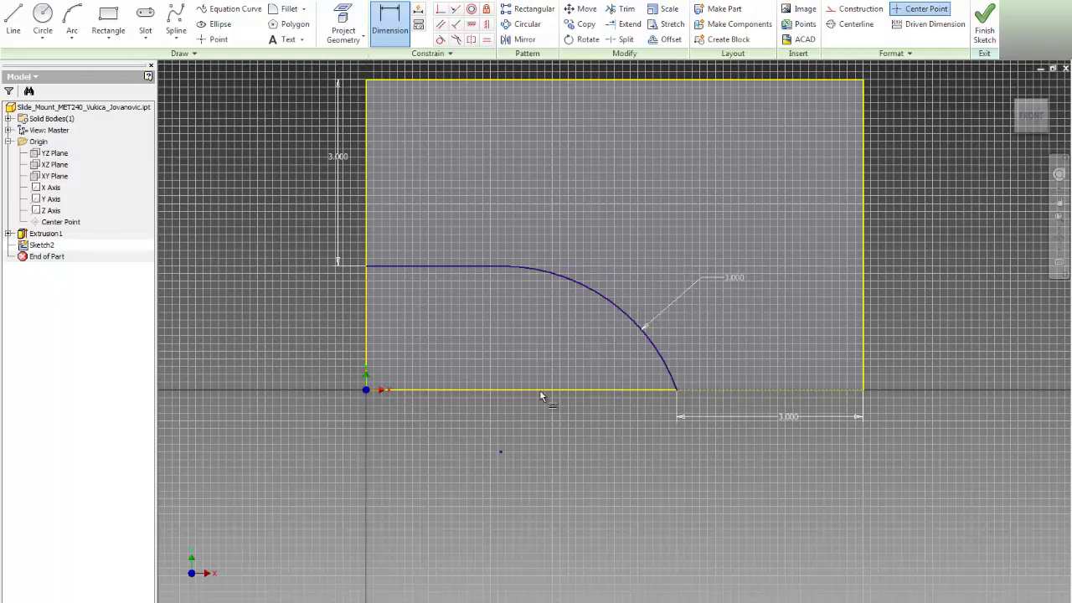
# Extrude-cut the quarter-round profile Through All of the block
pyautogui.click(987, 25)
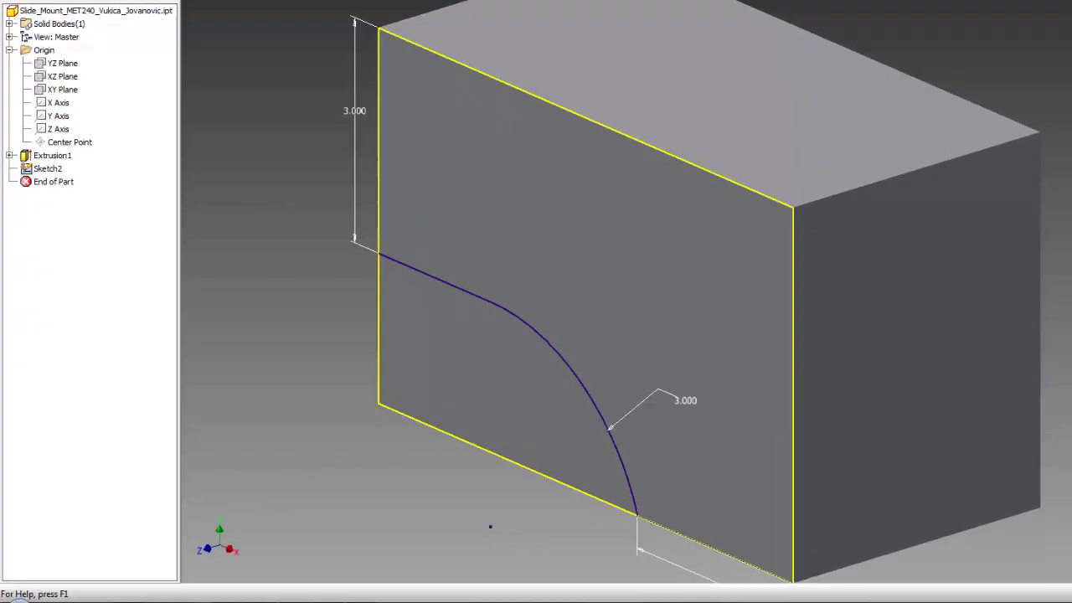
pyautogui.press('e')
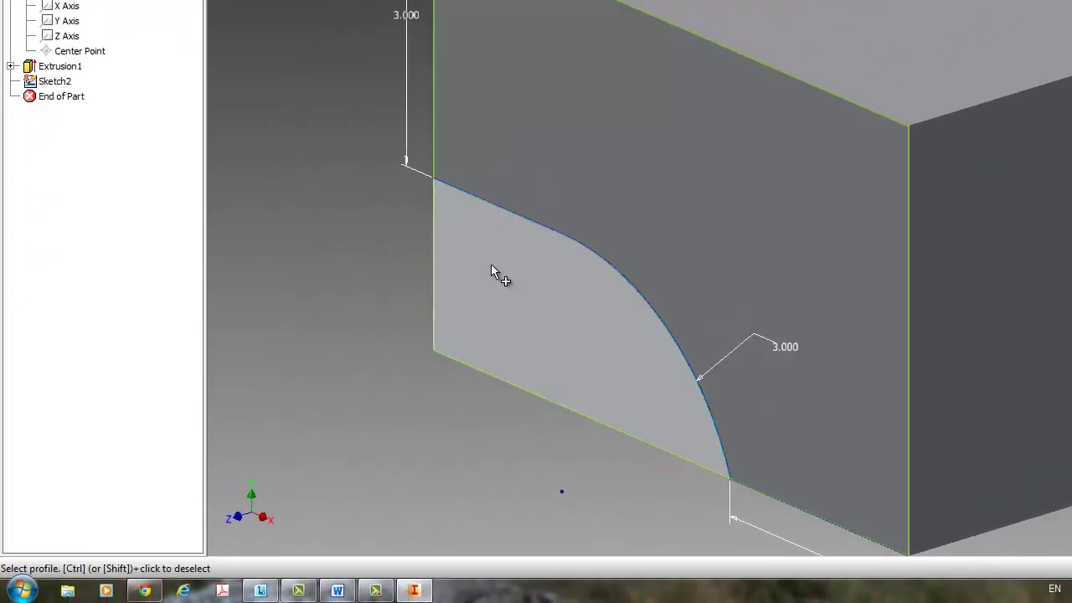
pyautogui.click(302, 515)
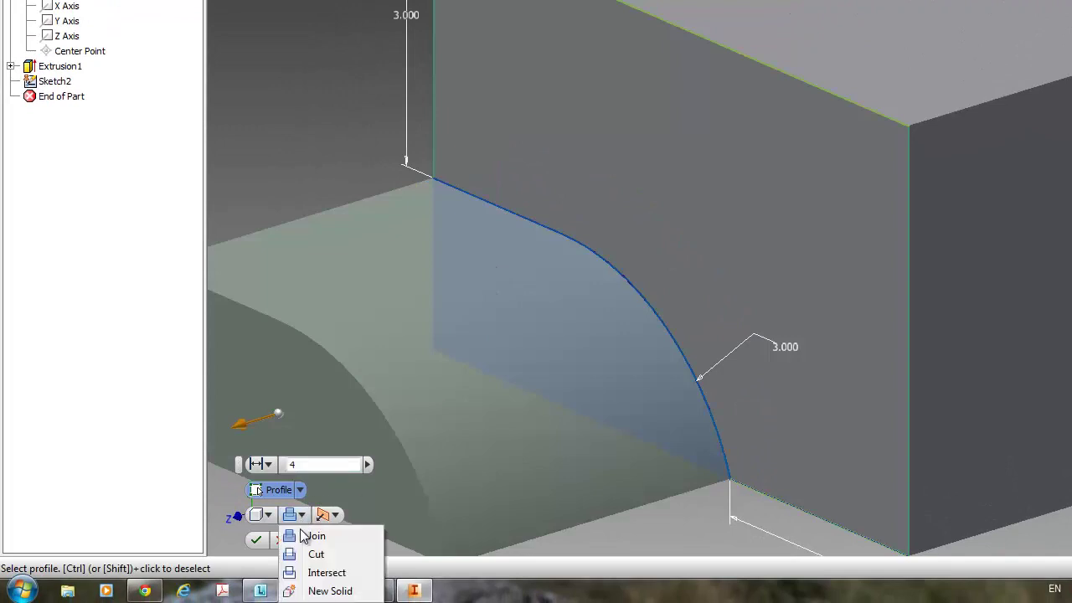
pyautogui.click(310, 552)
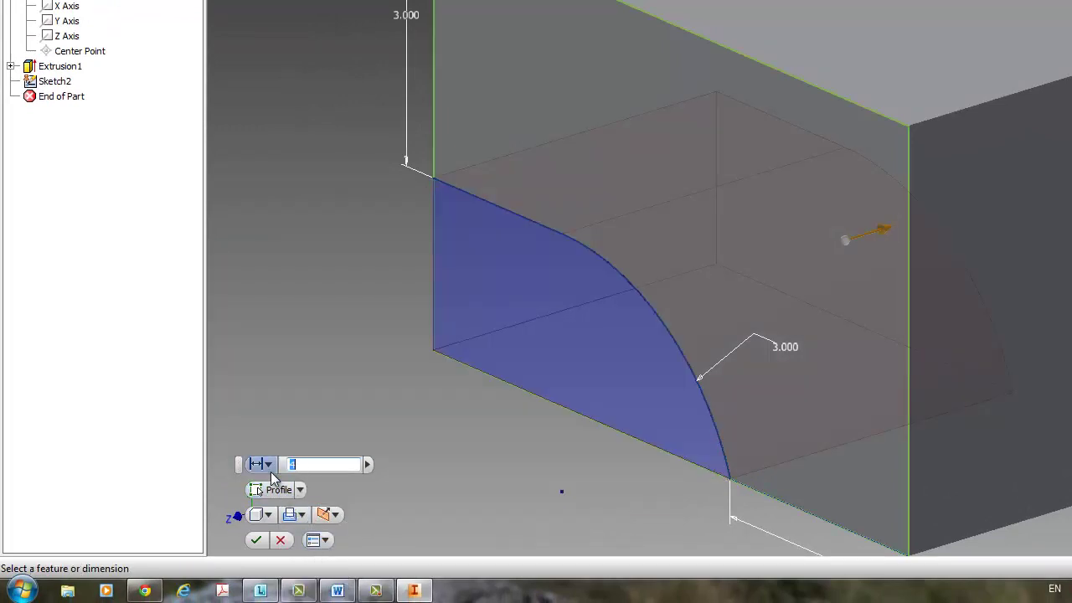
pyautogui.click(266, 464)
pyautogui.click(284, 559)
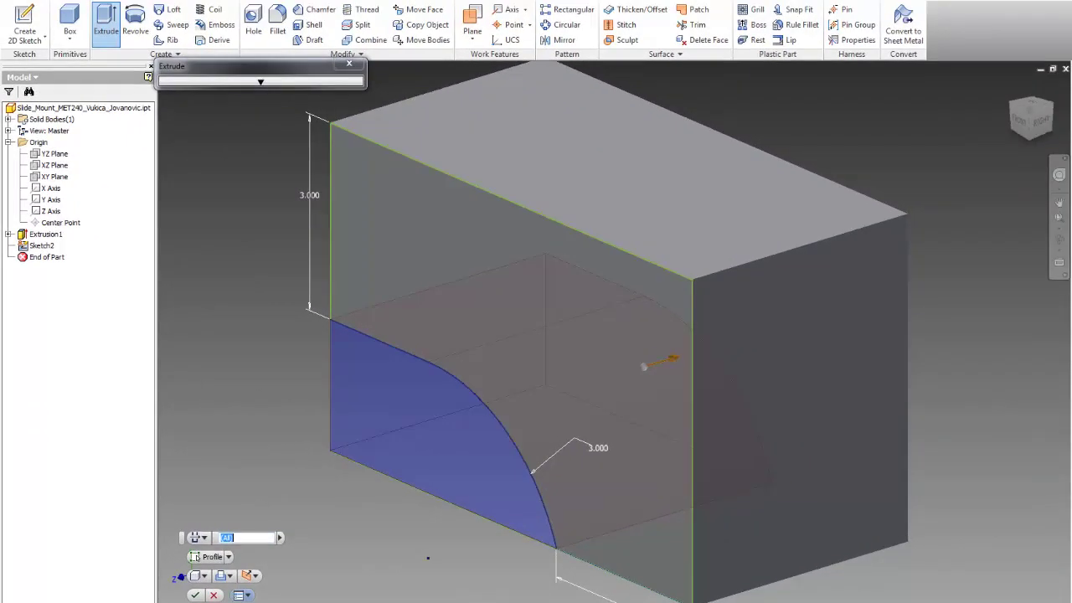
pyautogui.click(196, 595)
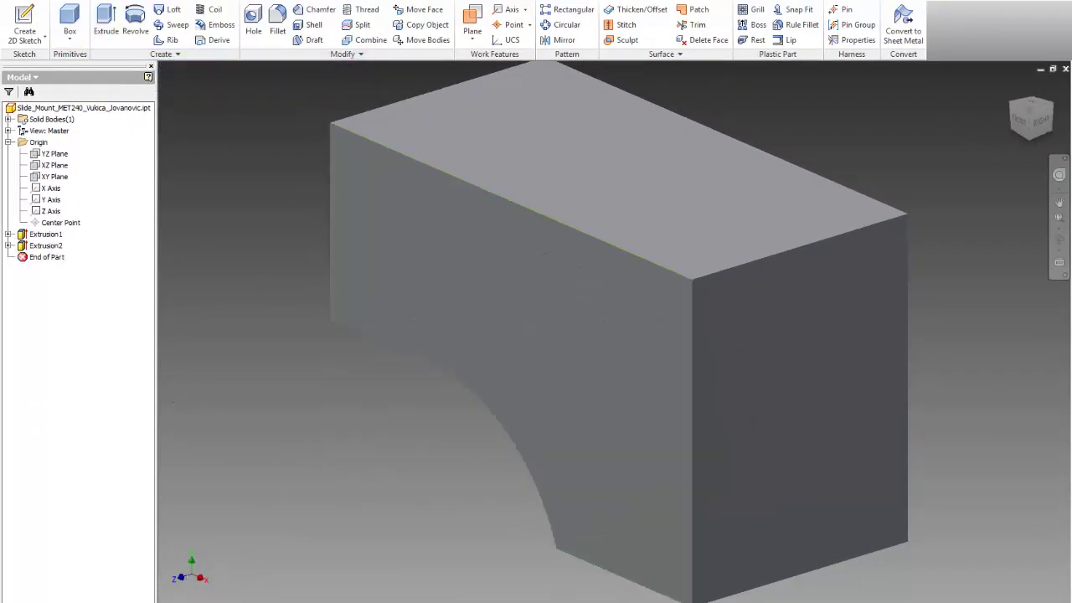
# Switch the visual style to Shaded with Edges so the notched block shows its outline edges
pyautogui.click(202, 2)
pyautogui.click(144, 25)
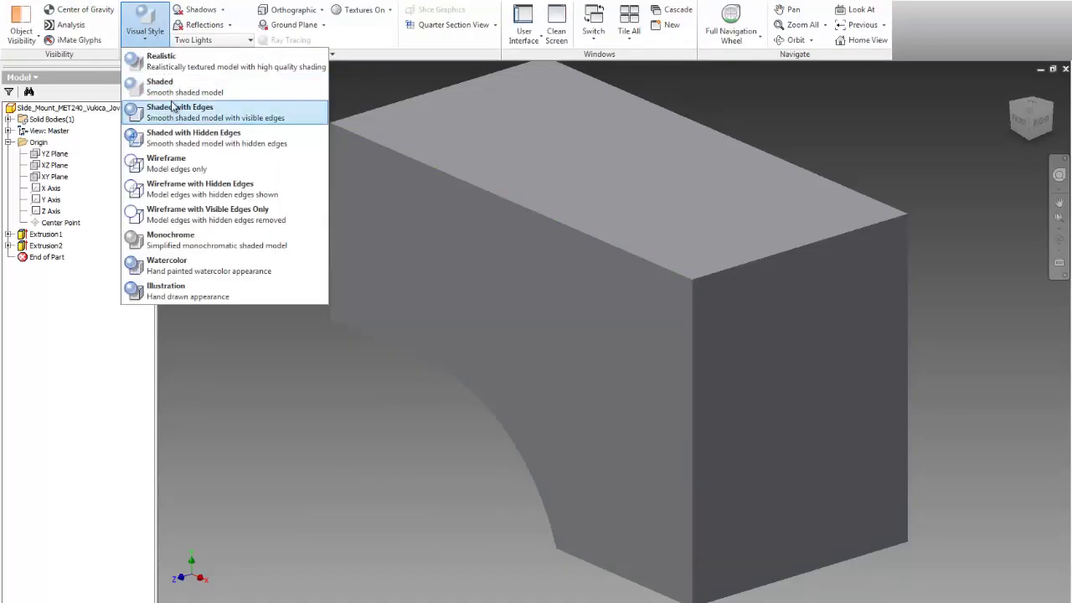
pyautogui.click(202, 116)
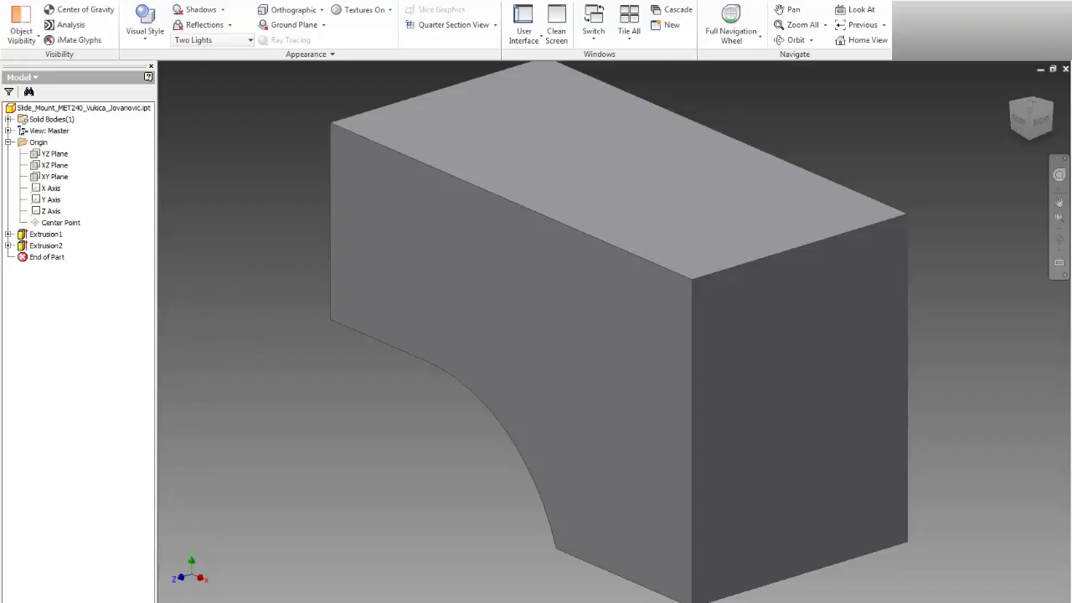
pyautogui.hotkey('alt', 'Tab')
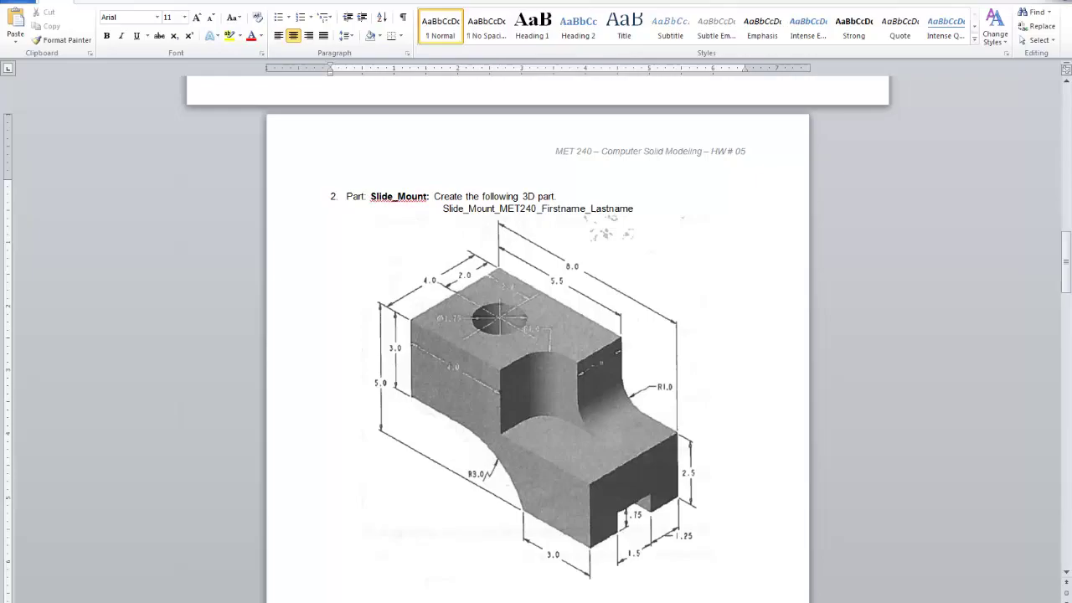
# Start a new sketch on the quarter-round side face and draw a rectangle at its top-right corner
pyautogui.click(293, 553)
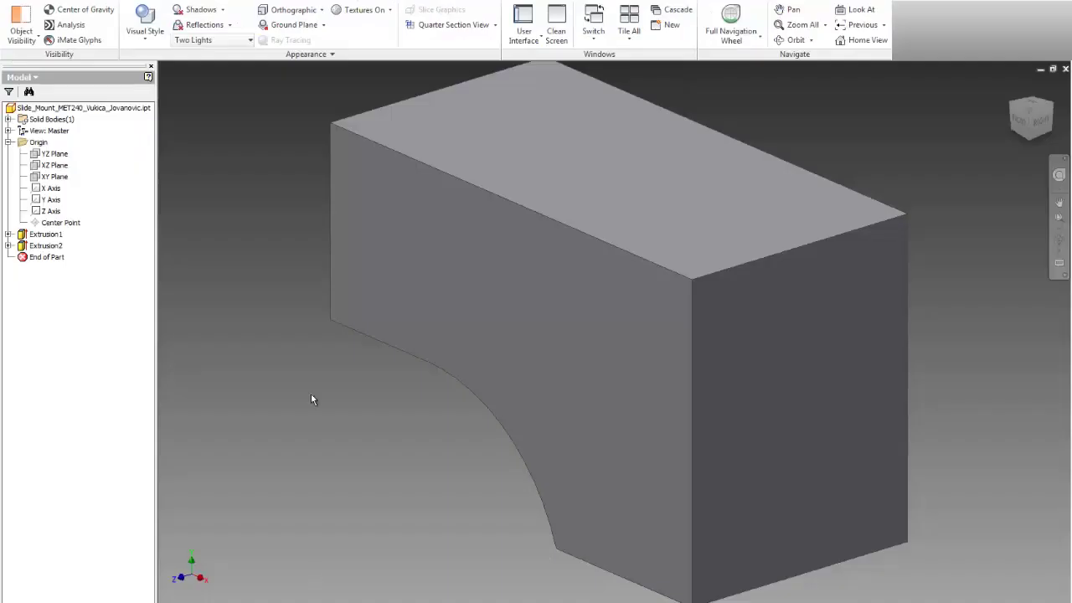
pyautogui.scroll(5, 17, 33)
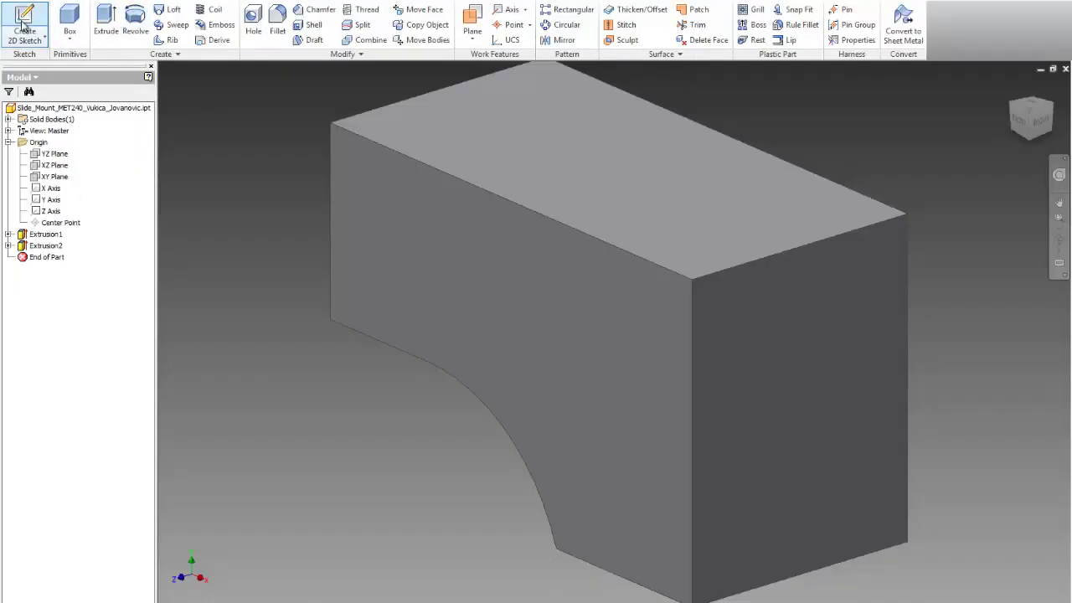
pyautogui.click(24, 15)
pyautogui.click(559, 315)
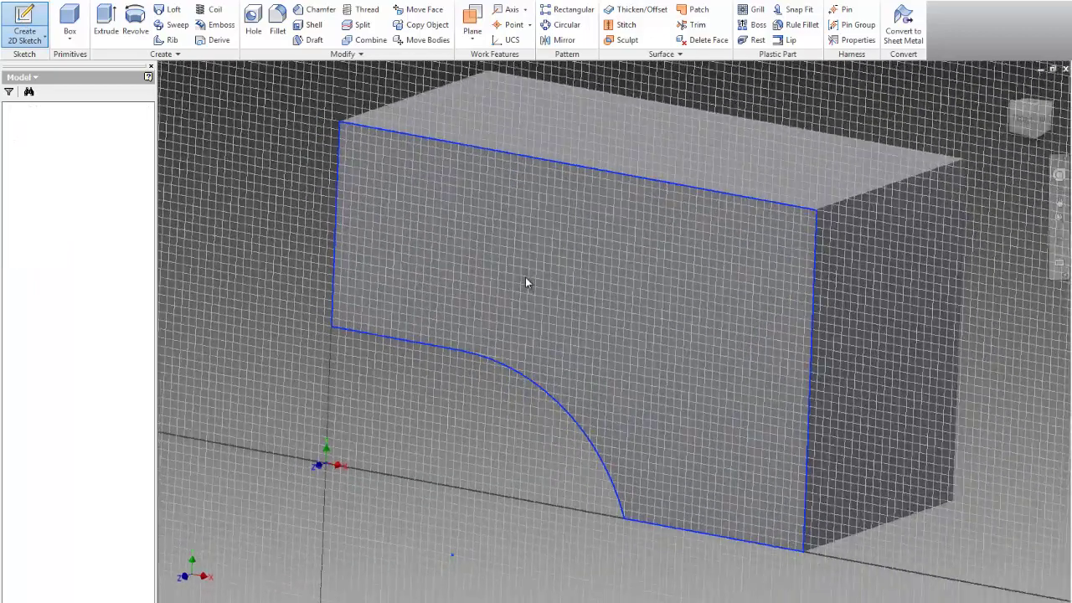
pyautogui.click(108, 21)
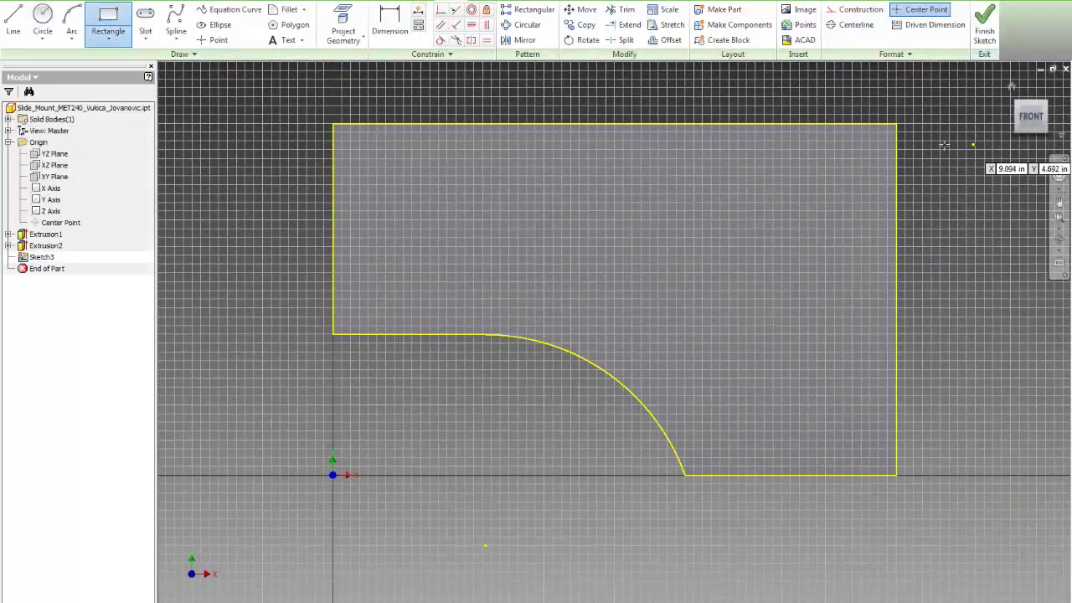
pyautogui.click(896, 124)
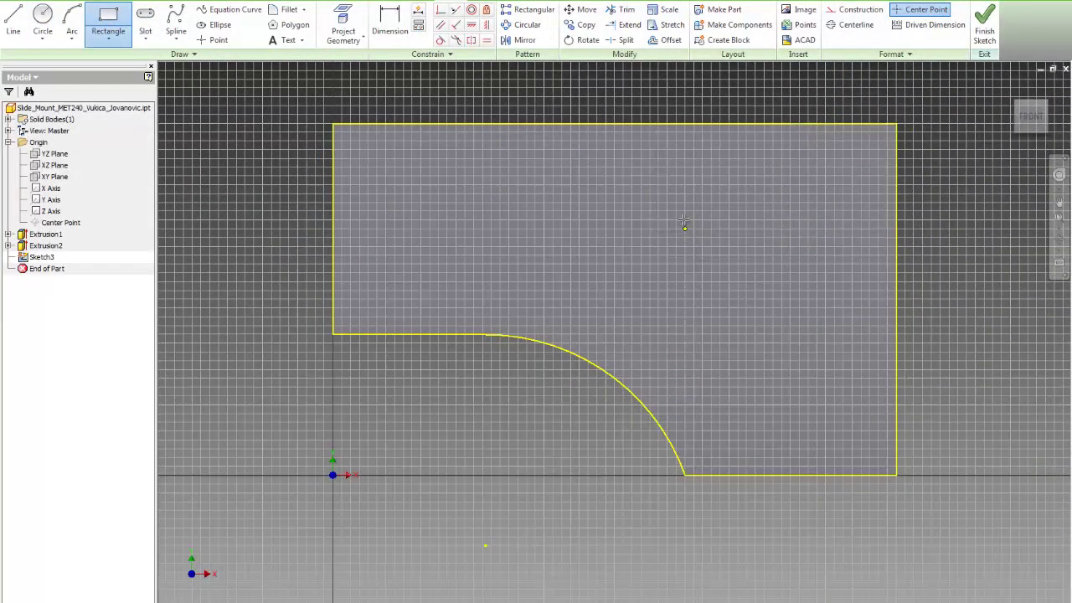
pyautogui.click(685, 228)
# Dimension the rectangle 5.5 from the left edge and 2.5 above the bottom, then finish the sketch
pyautogui.click(389, 25)
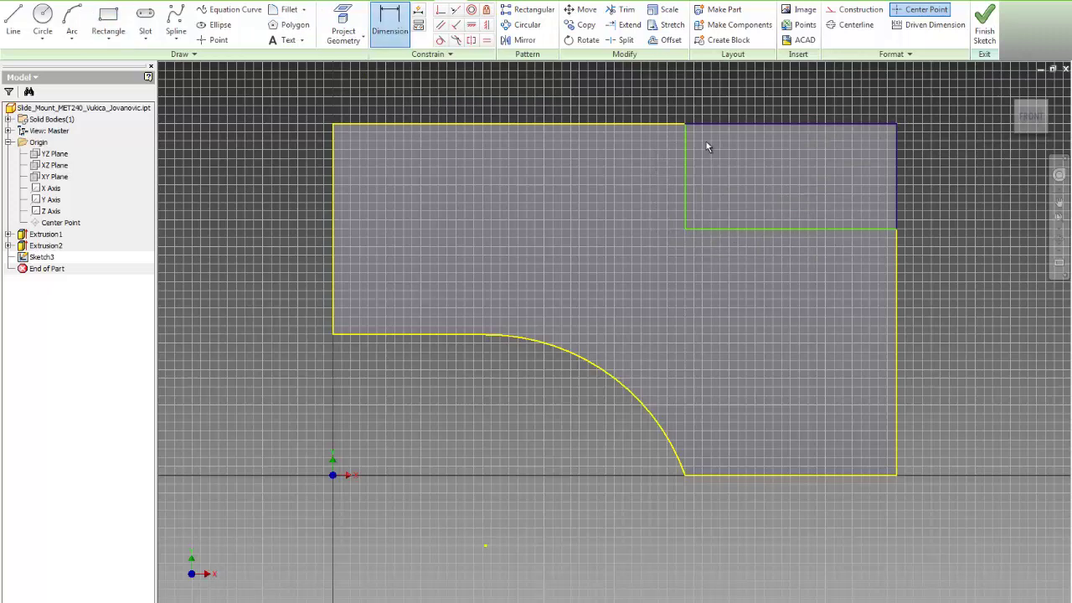
pyautogui.click(686, 201)
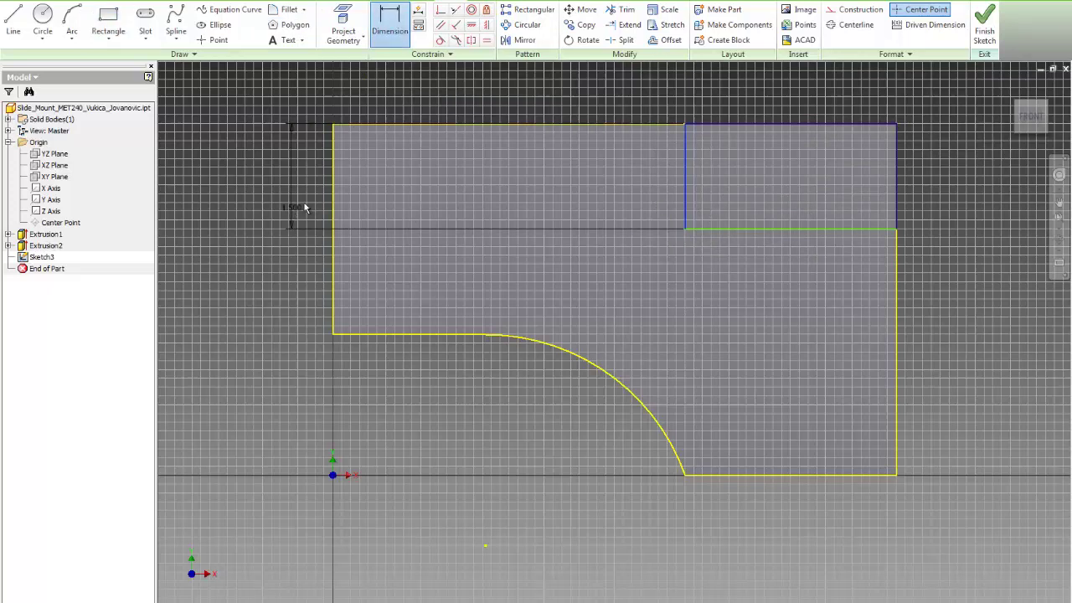
pyautogui.click(335, 200)
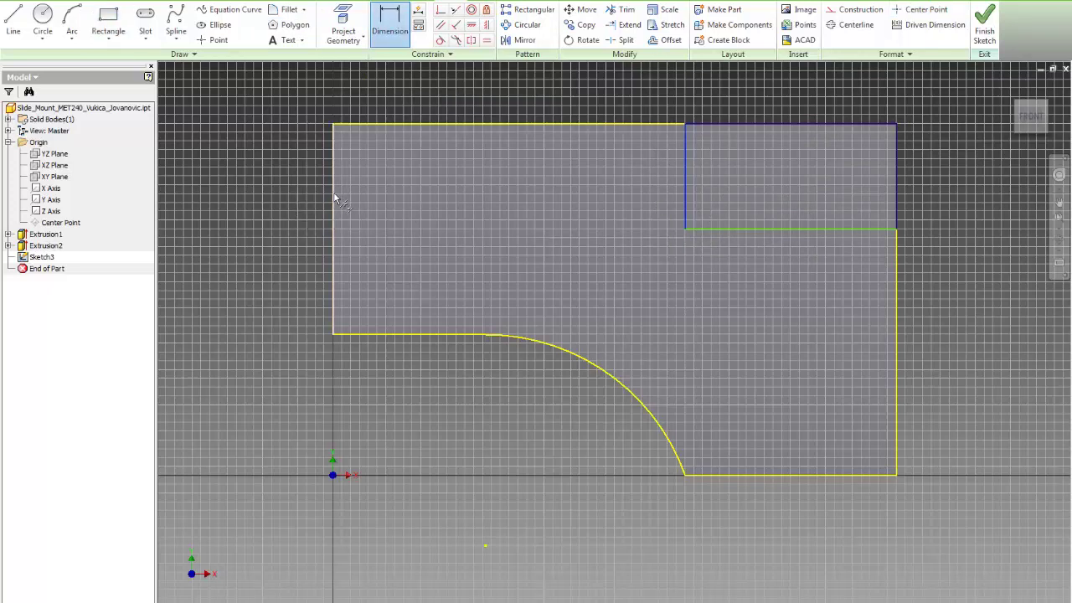
pyautogui.click(482, 99)
pyautogui.write('5.5')
pyautogui.press('Return')
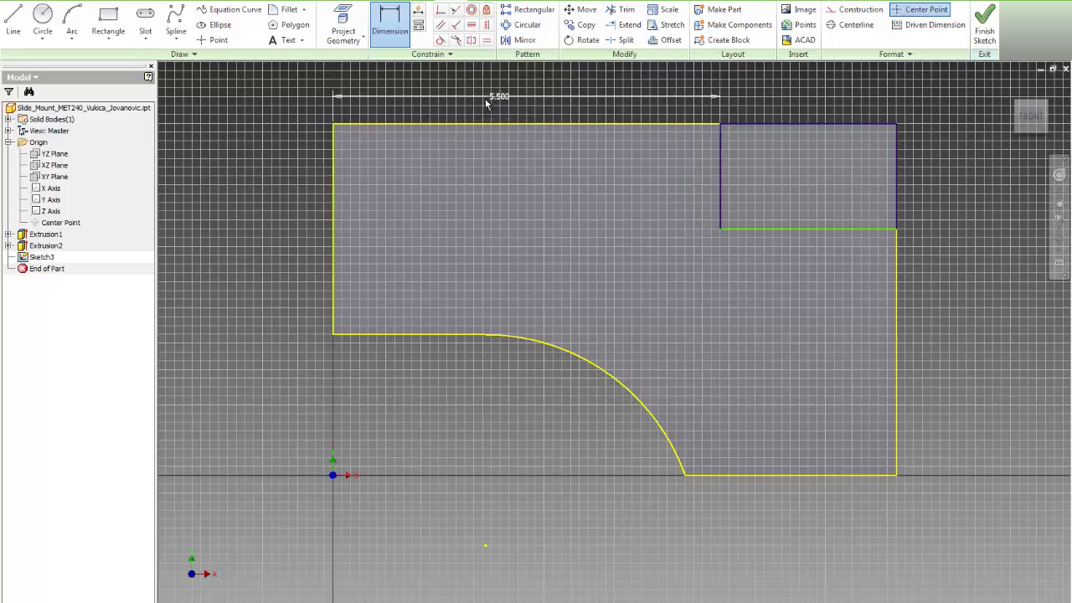
pyautogui.click(820, 230)
pyautogui.click(805, 476)
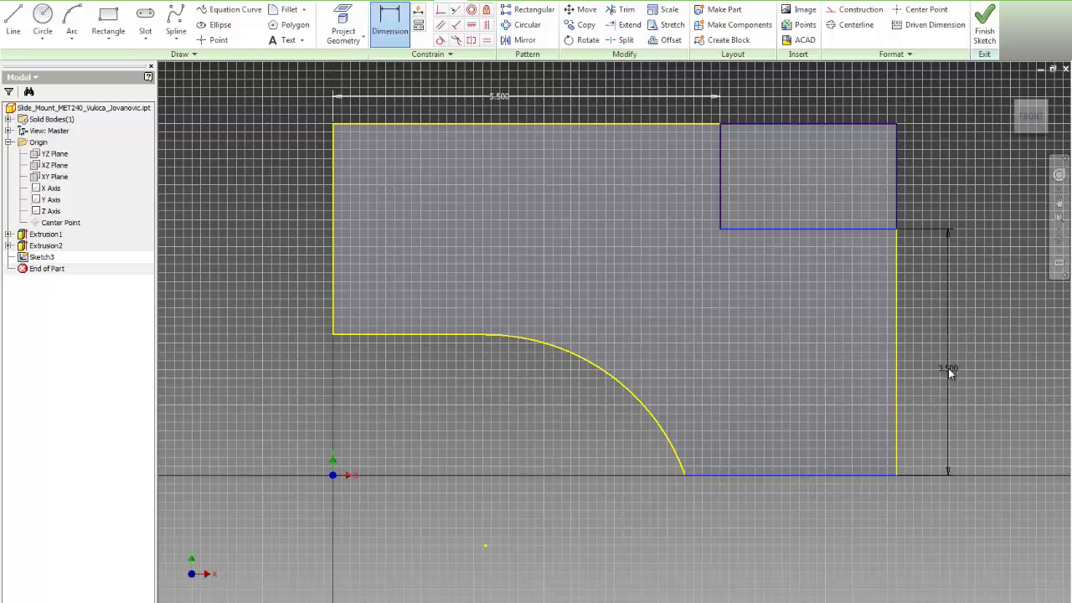
pyautogui.click(951, 371)
pyautogui.write('2.5')
pyautogui.press('Return')
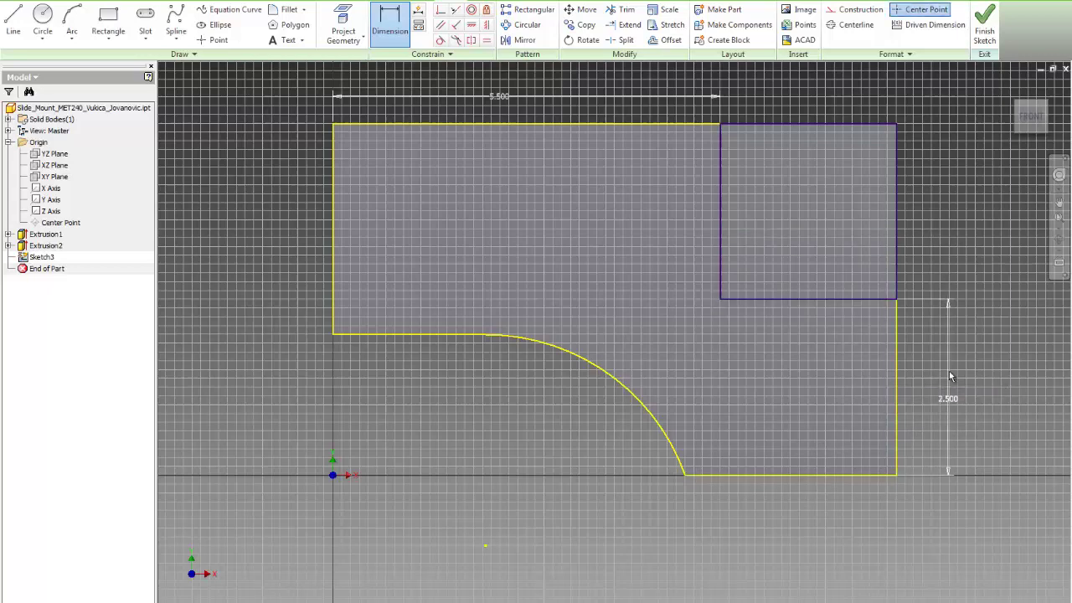
pyautogui.click(981, 27)
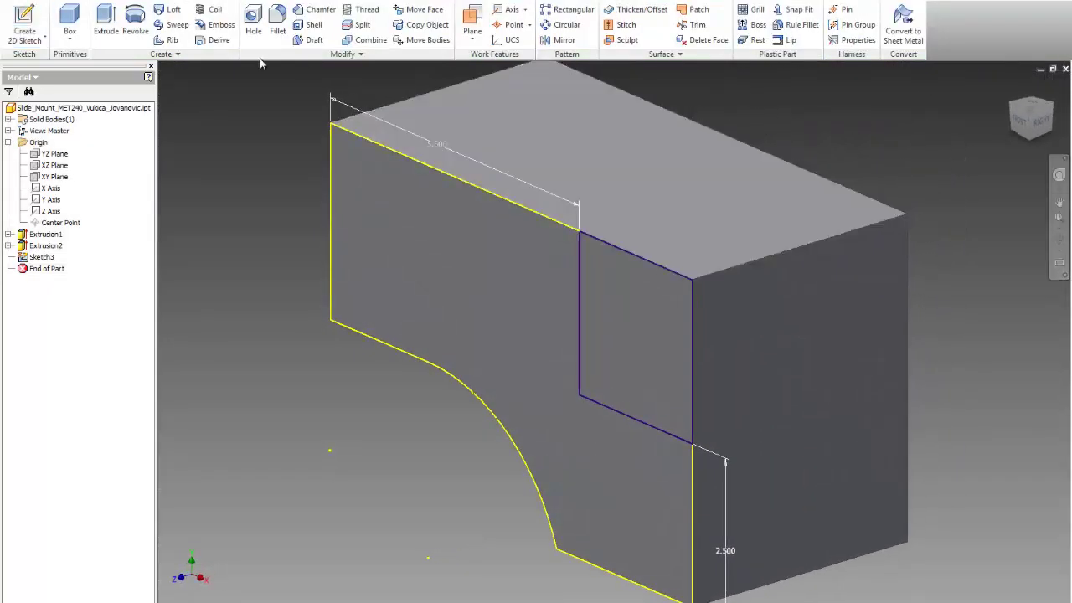
# Extrude the rectangle as a Through All cut to notch the block's upper corner
pyautogui.click(102, 24)
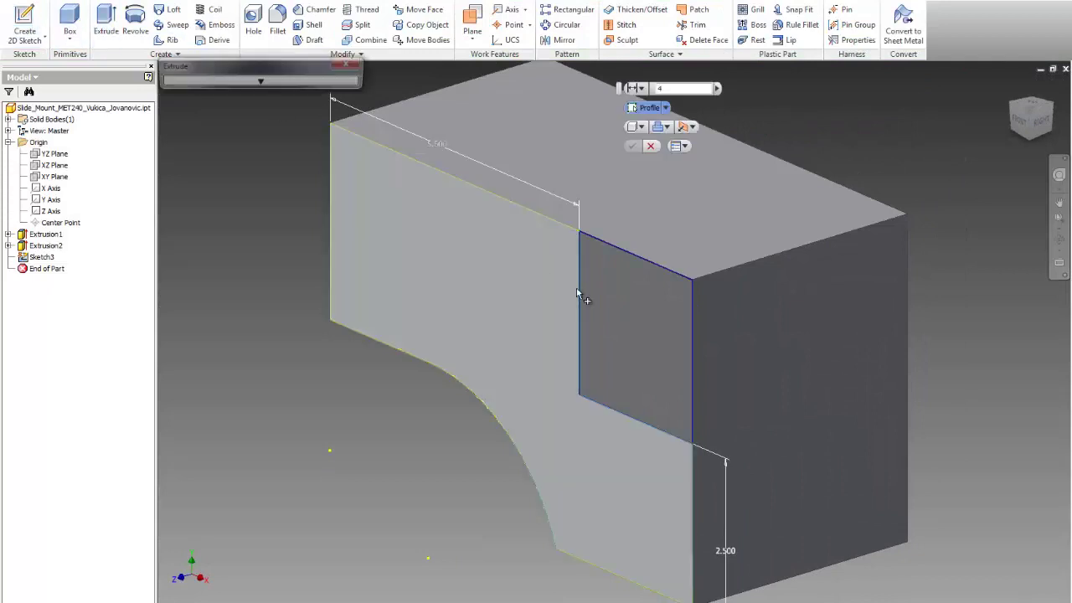
pyautogui.click(625, 298)
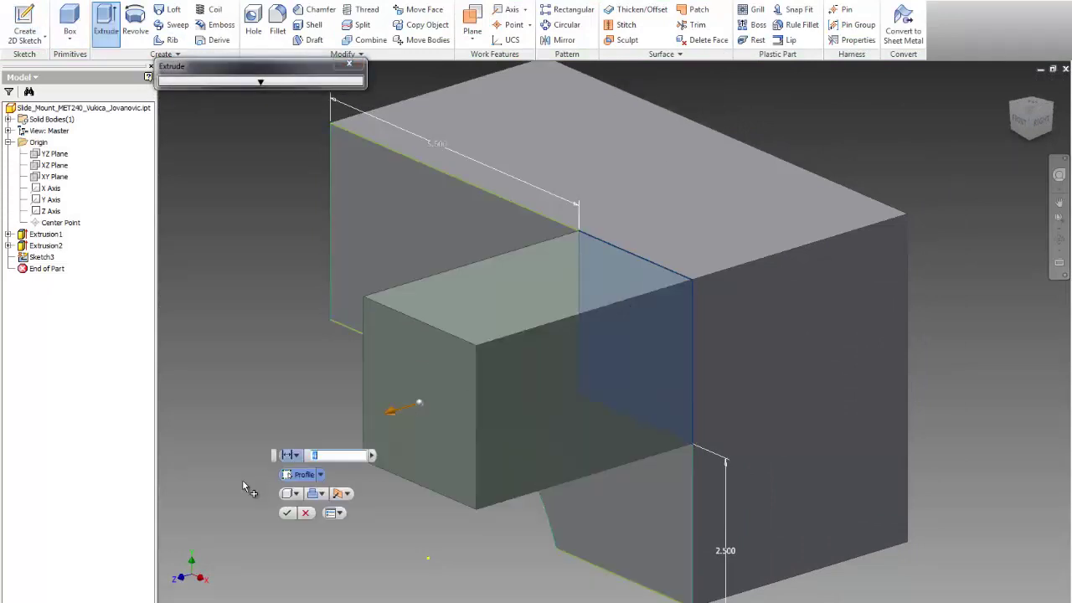
pyautogui.click(324, 494)
pyautogui.click(321, 525)
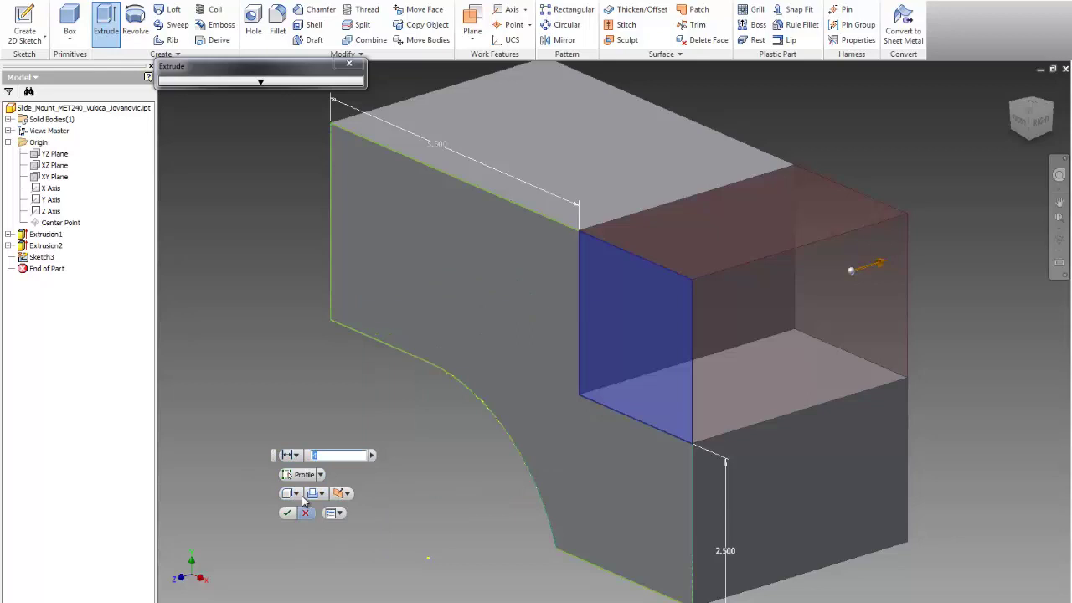
pyautogui.click(295, 454)
pyautogui.click(307, 527)
pyautogui.click(286, 513)
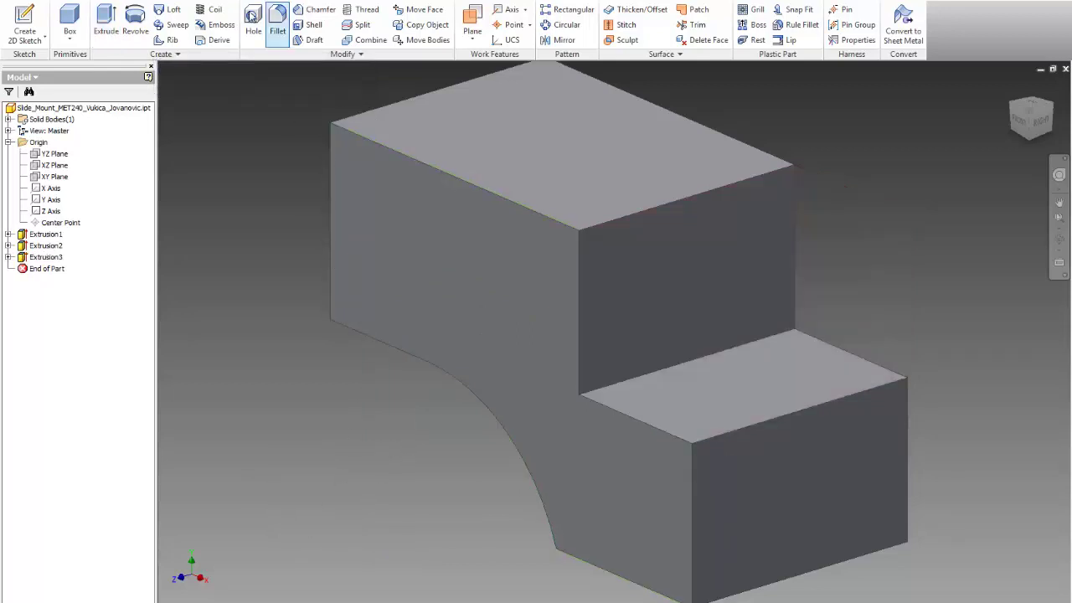
pyautogui.click(677, 365)
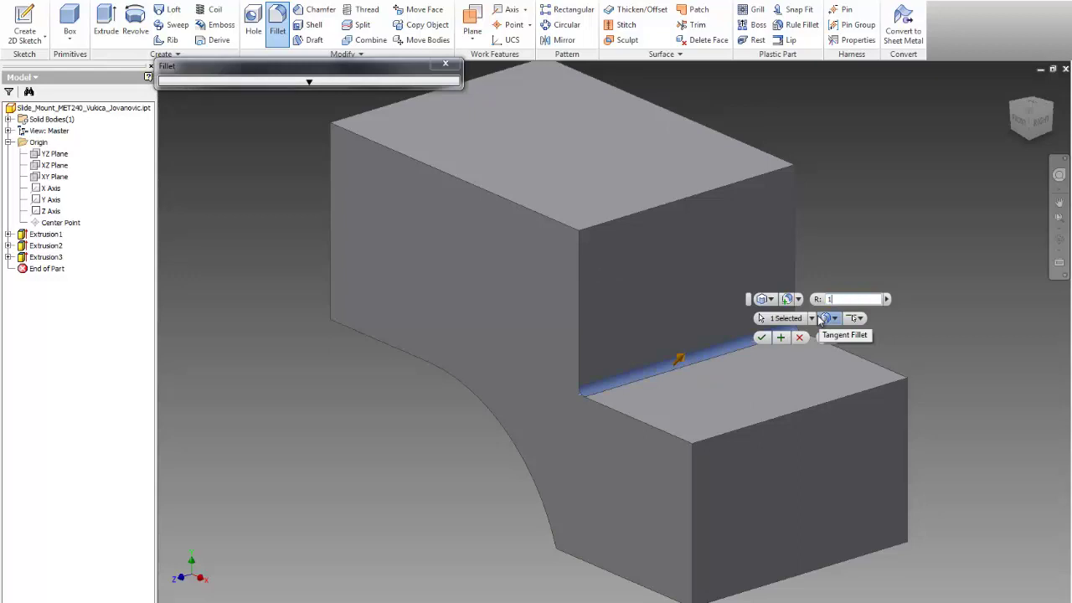
pyautogui.press('Return')
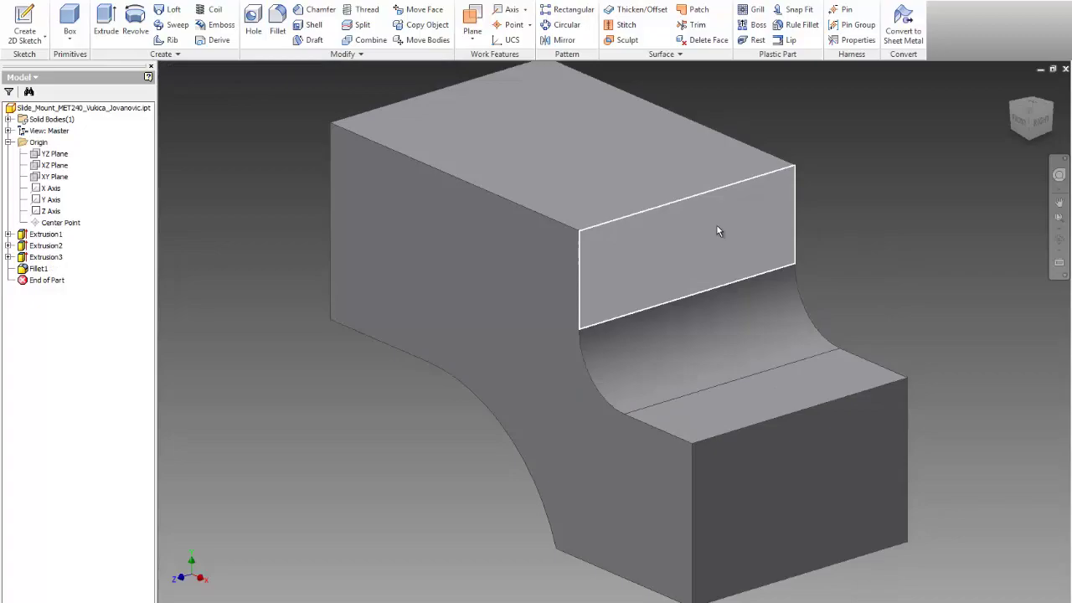
pyautogui.hotkey('alt', 'Tab')
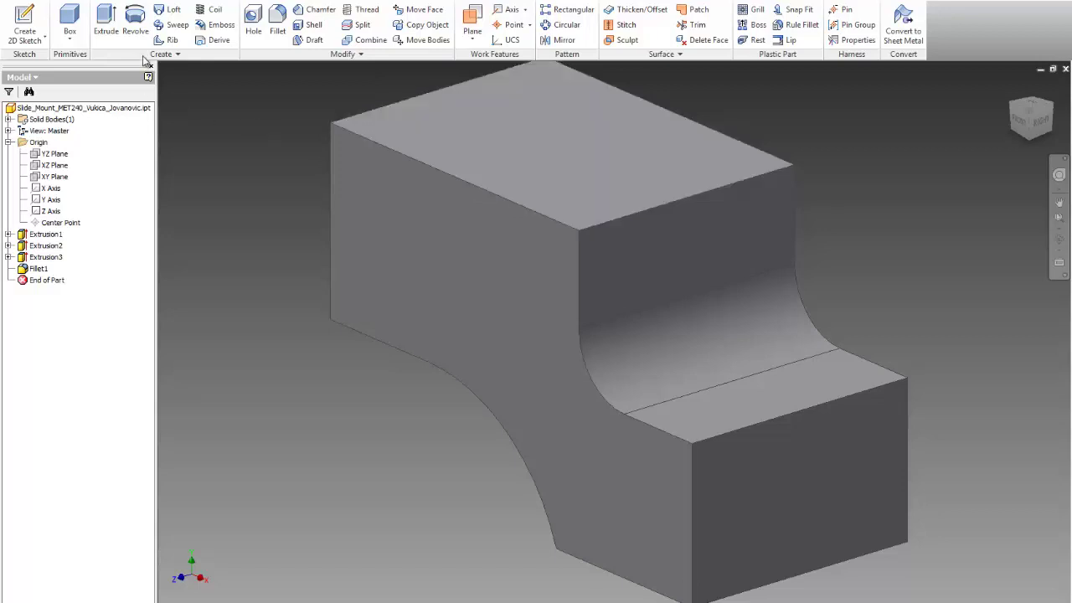
pyautogui.click(24, 25)
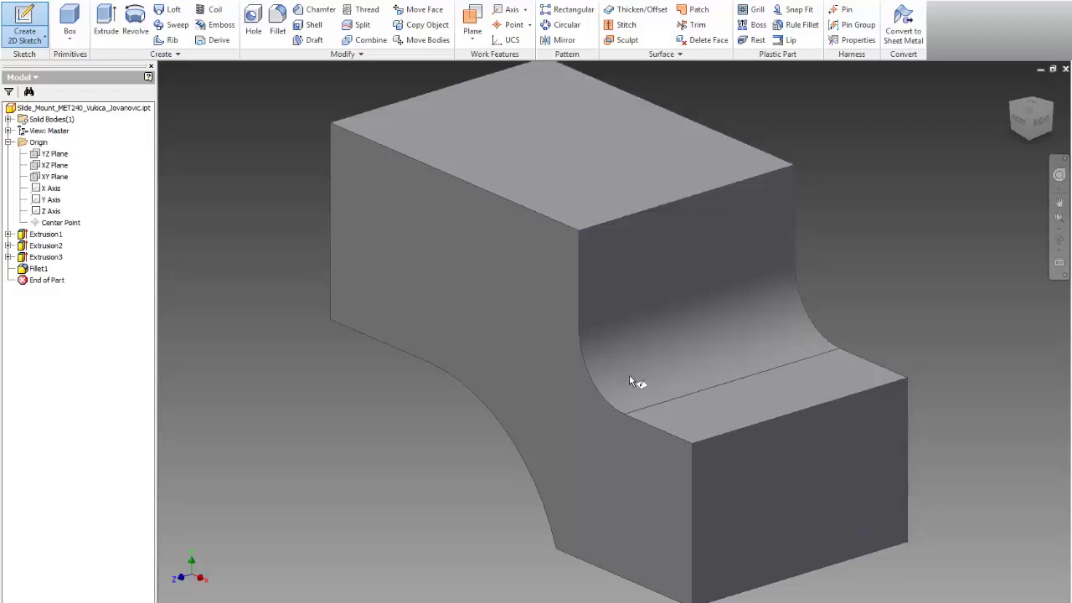
pyautogui.press('Escape')
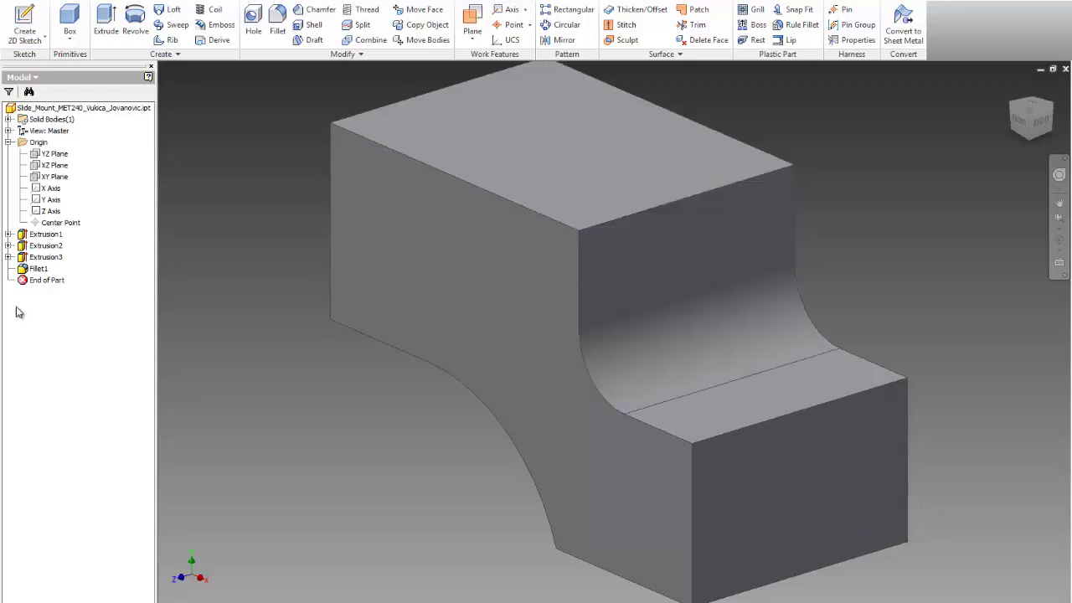
pyautogui.rightClick(38, 269)
pyautogui.click(59, 290)
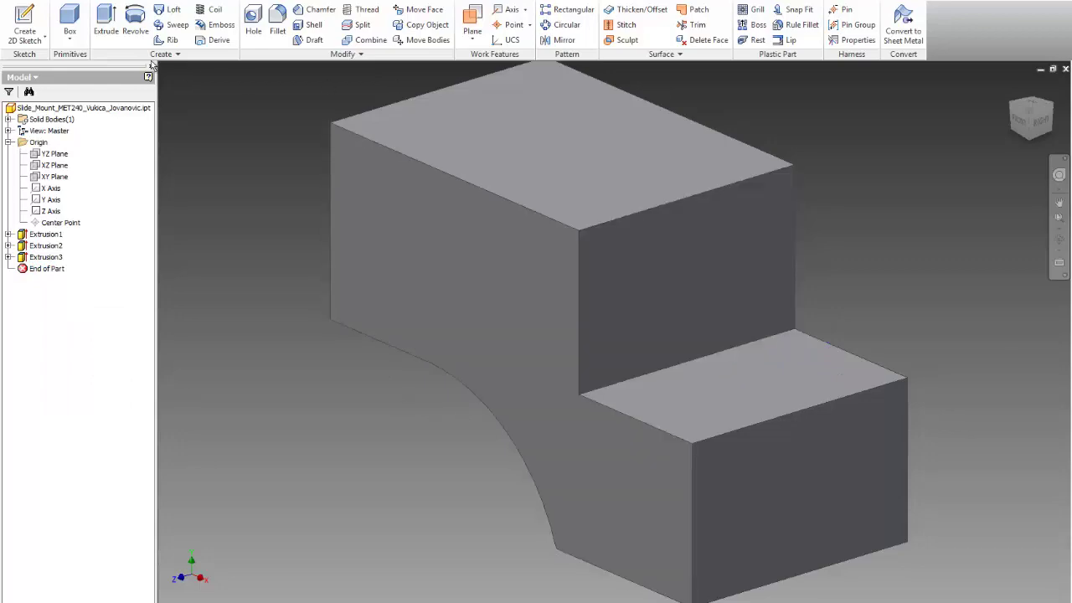
# Start a new sketch on the top face and draw a rectangle from the face's corner
pyautogui.click(27, 28)
pyautogui.click(566, 146)
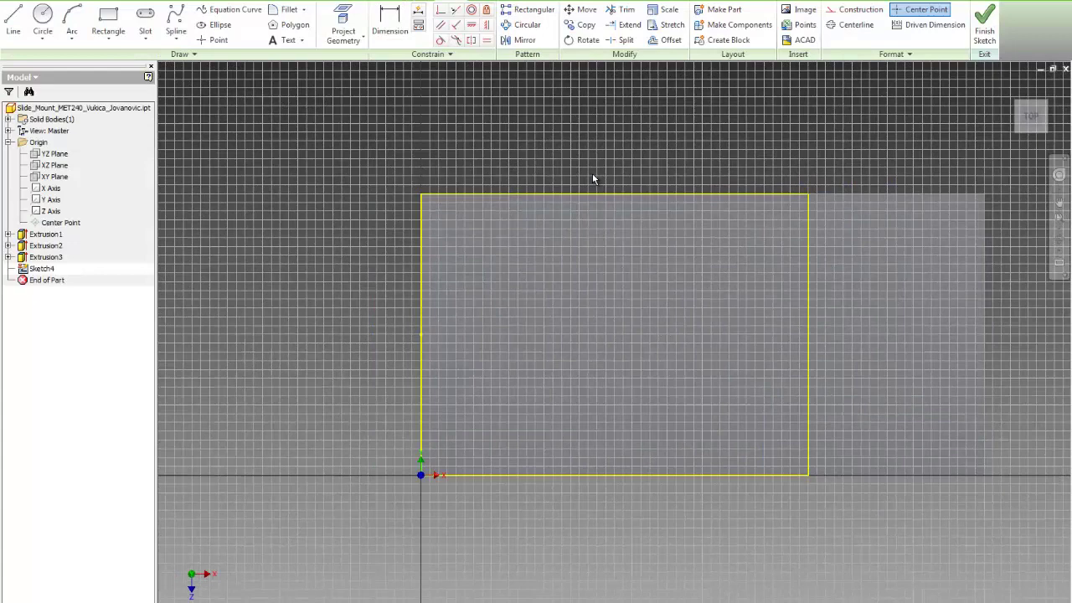
pyautogui.click(112, 19)
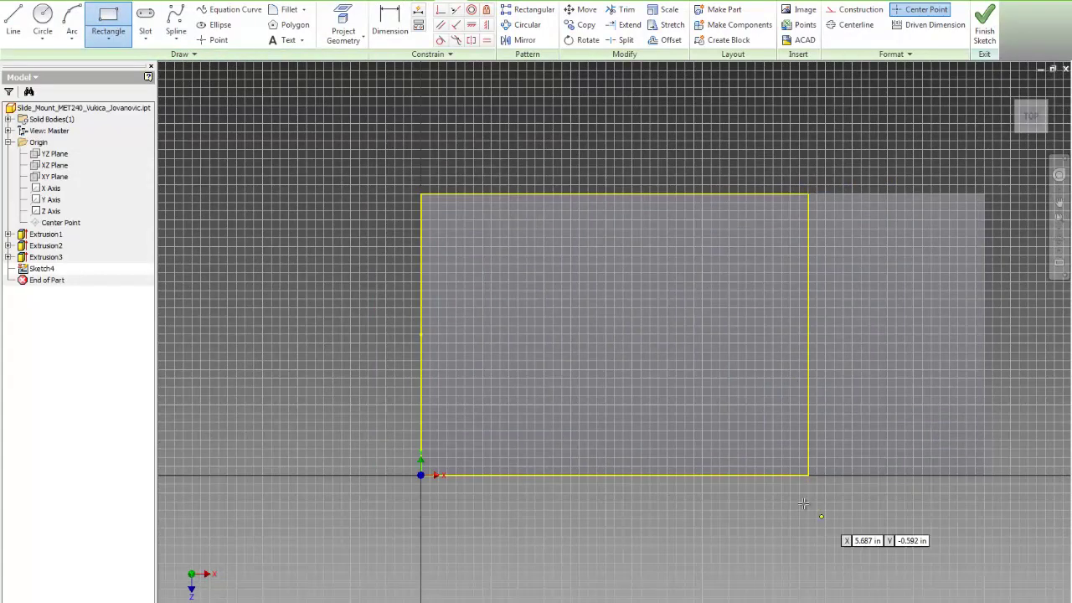
pyautogui.click(808, 475)
pyautogui.click(615, 355)
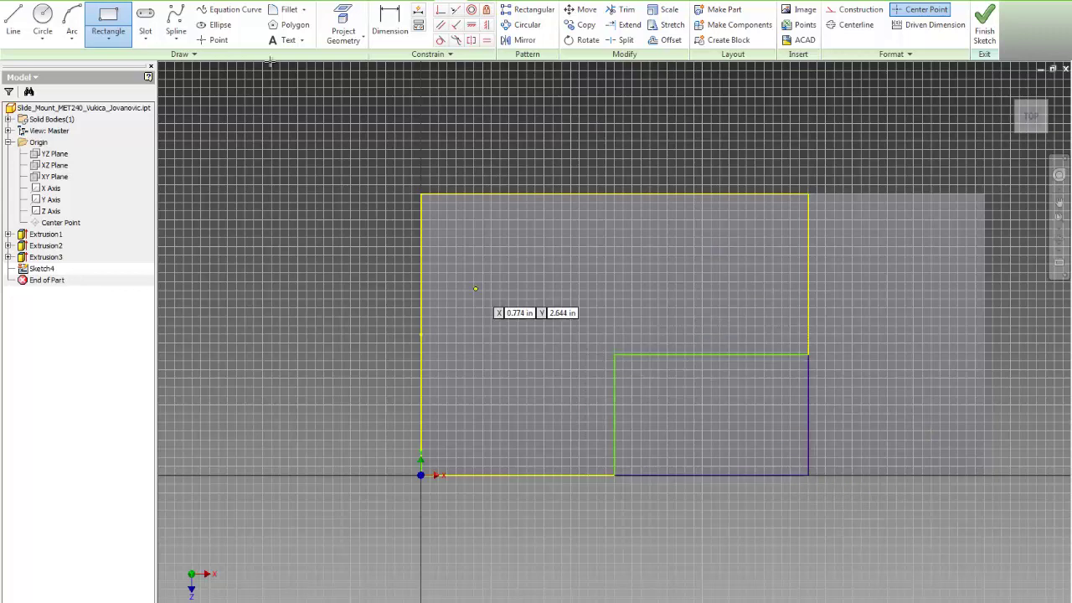
# Dimension the rectangle 4 from the left edge and 2 from the back, then finish the sketch
pyautogui.click(389, 21)
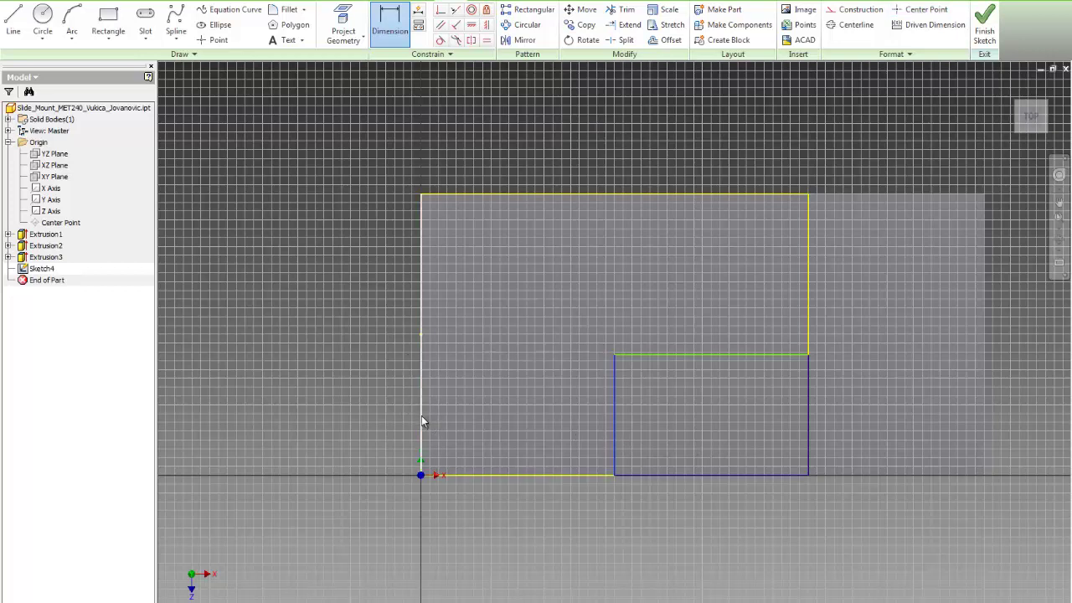
pyautogui.click(461, 475)
pyautogui.click(485, 520)
pyautogui.write('4')
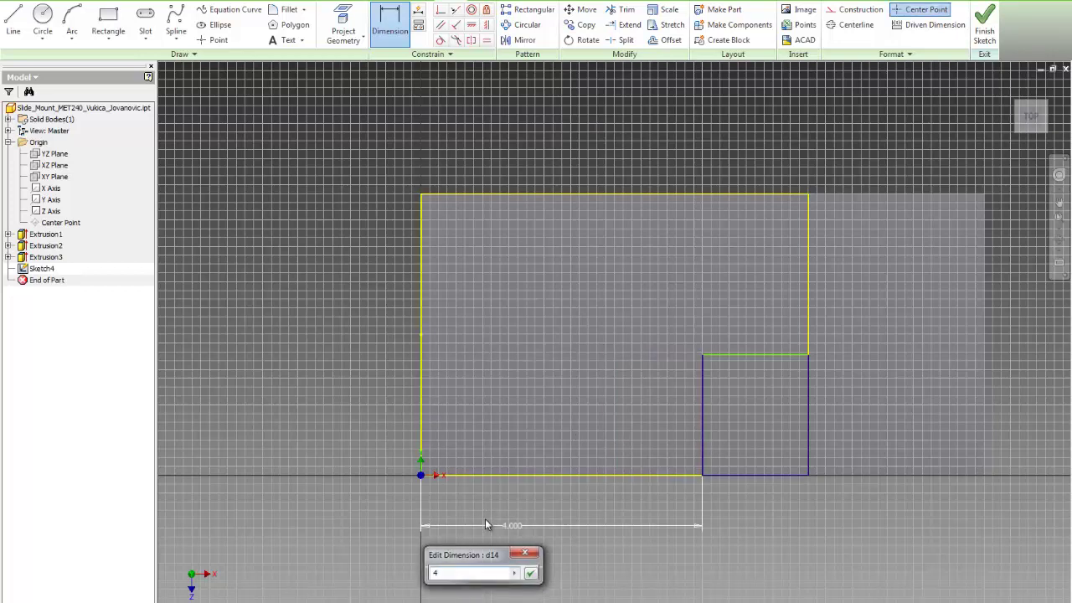
pyautogui.press('Return')
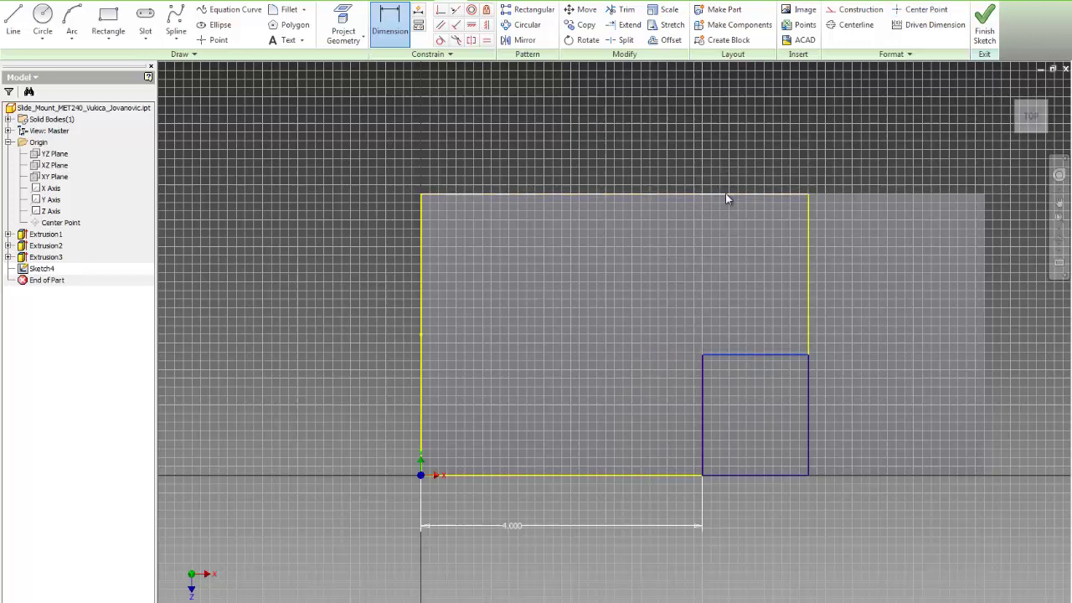
pyautogui.click(808, 255)
pyautogui.click(863, 286)
pyautogui.write('2.2900680')
pyautogui.press('Return')
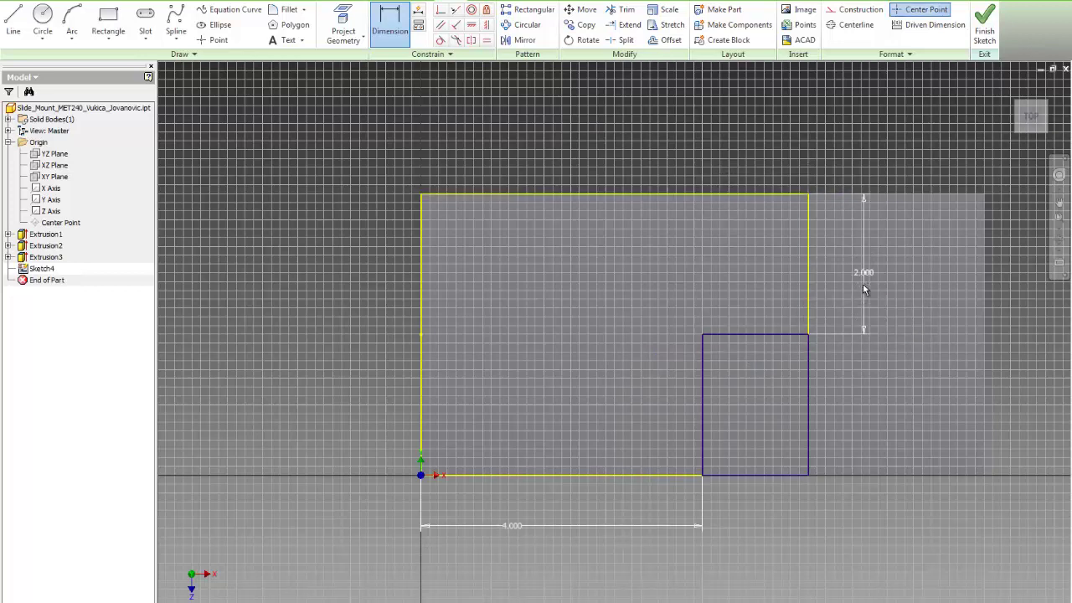
pyautogui.click(984, 26)
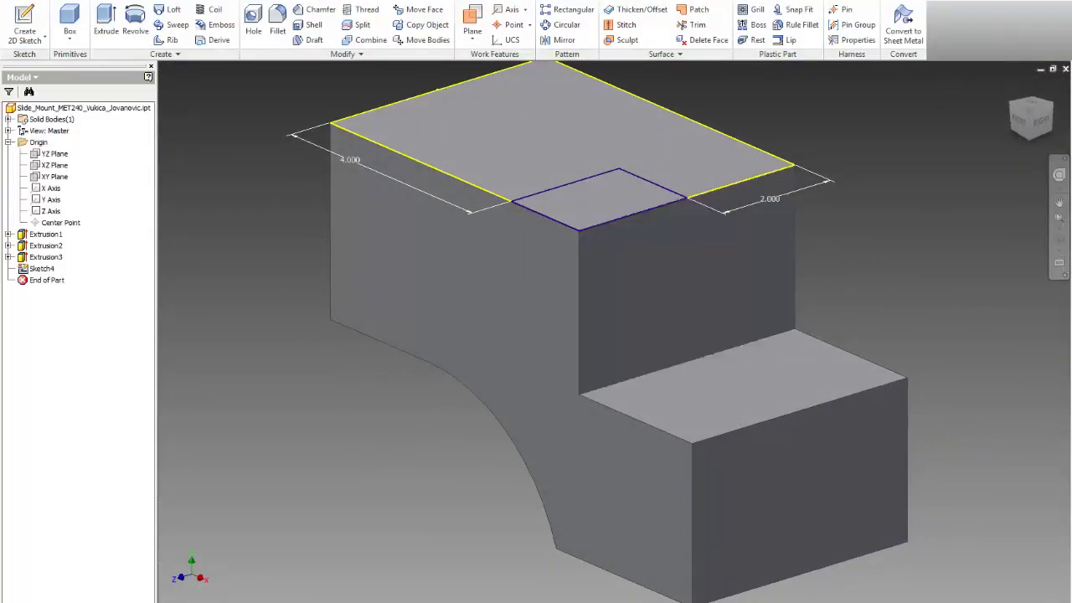
# After checking the Word drawing, extrude the small rectangle as a Cut ending at the lower step face
pyautogui.hotkey('alt', 'Tab')
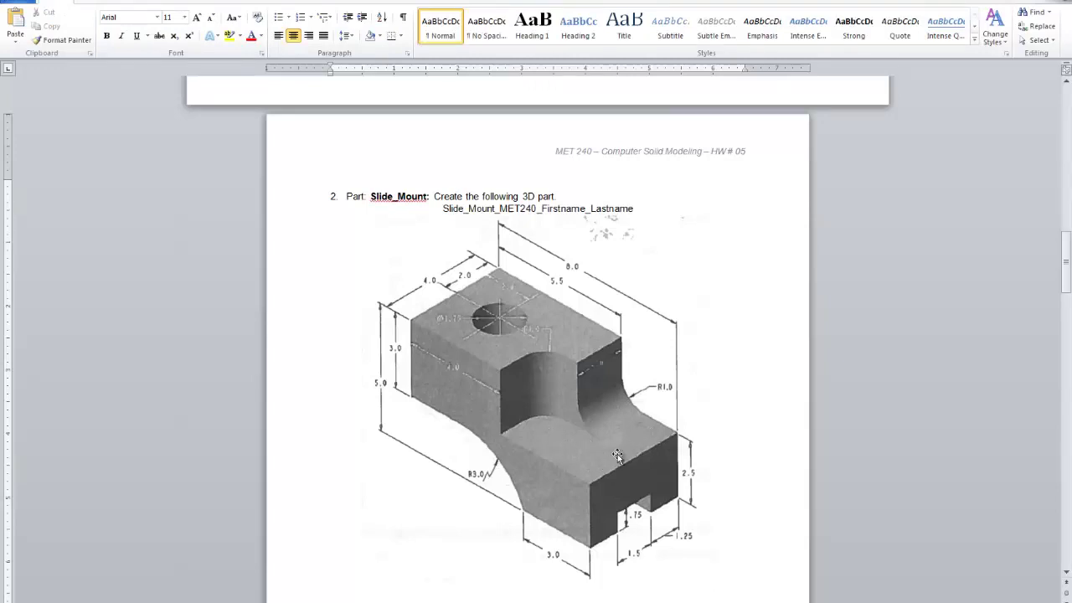
pyautogui.hotkey('alt', 'Tab')
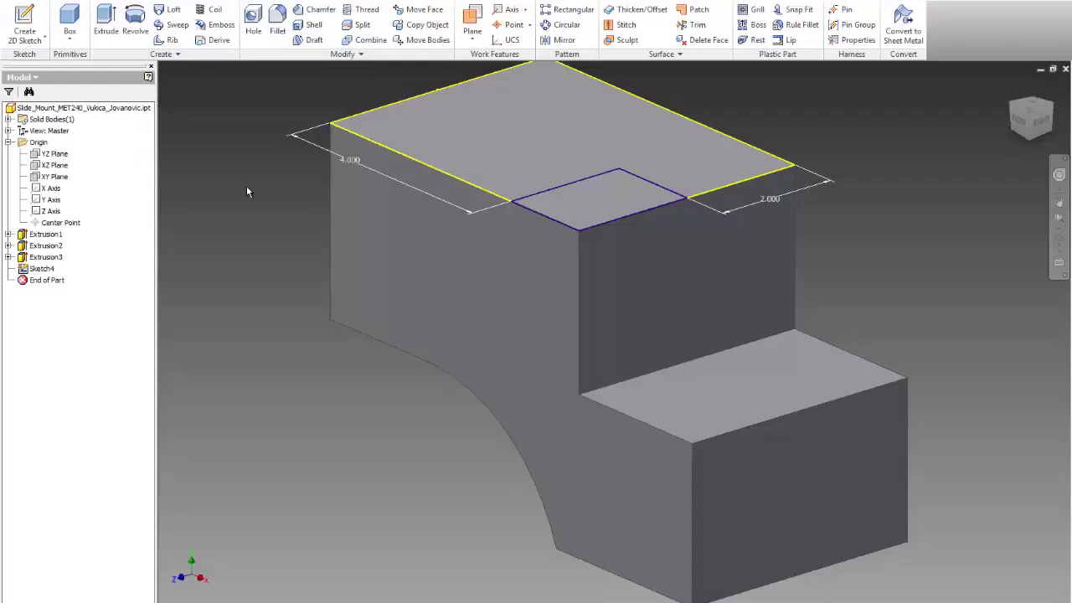
pyautogui.click(106, 26)
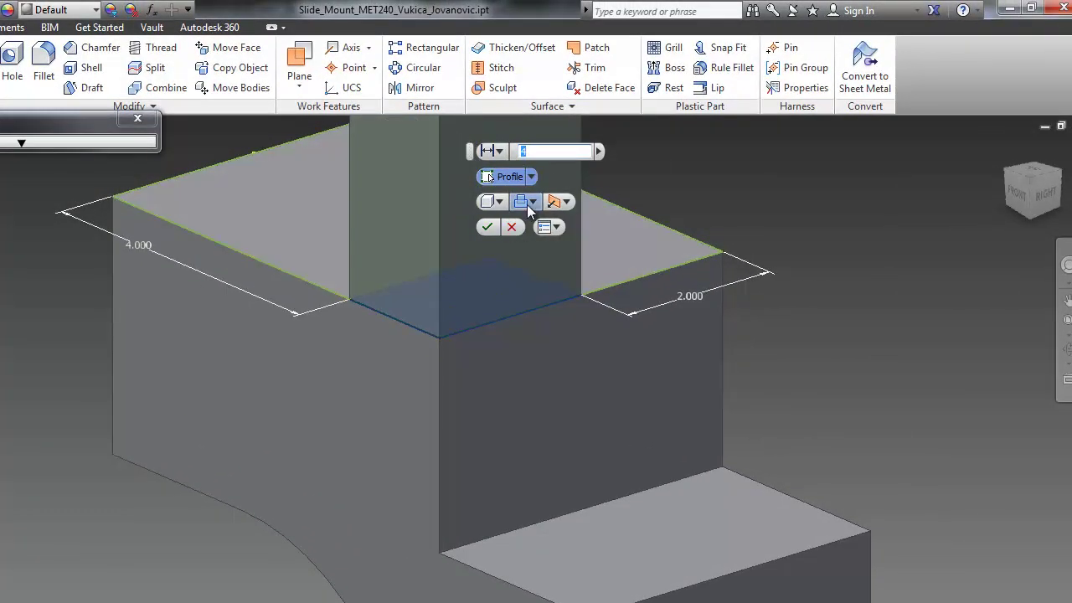
pyautogui.click(528, 203)
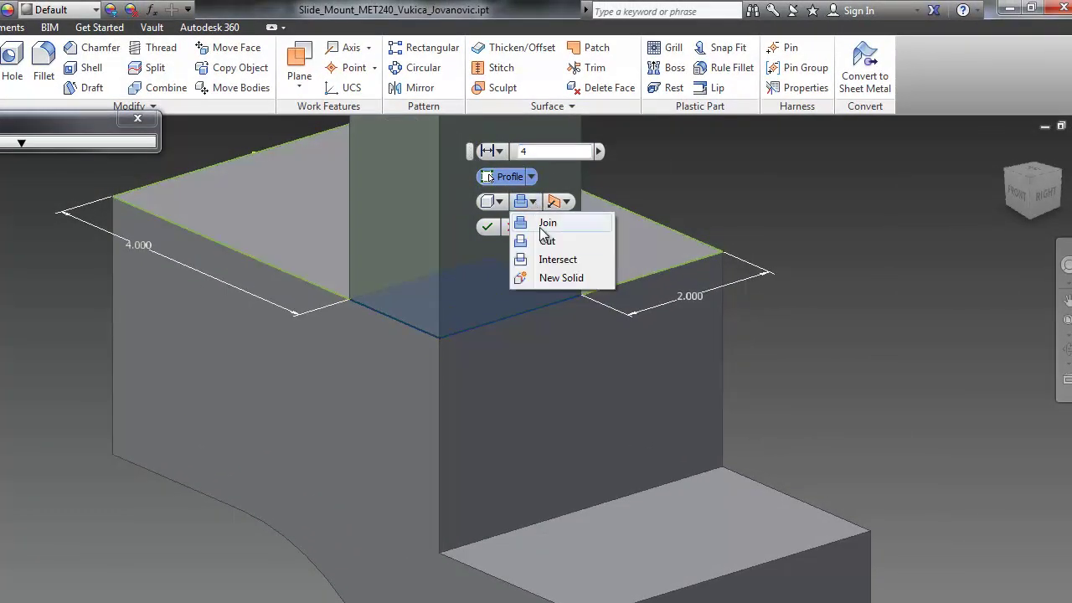
pyautogui.click(546, 240)
pyautogui.click(498, 151)
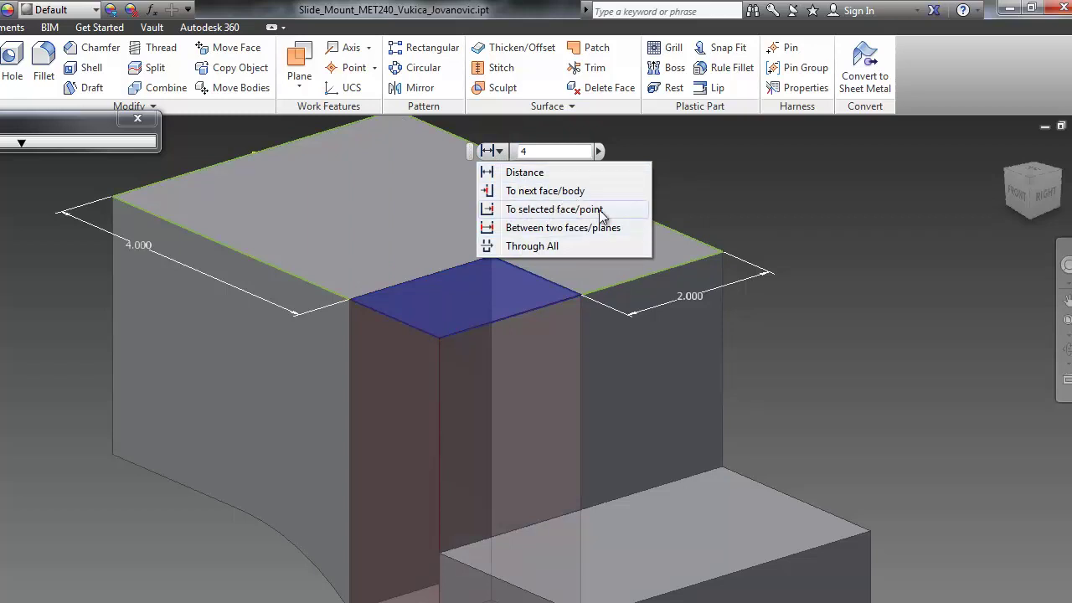
pyautogui.click(536, 210)
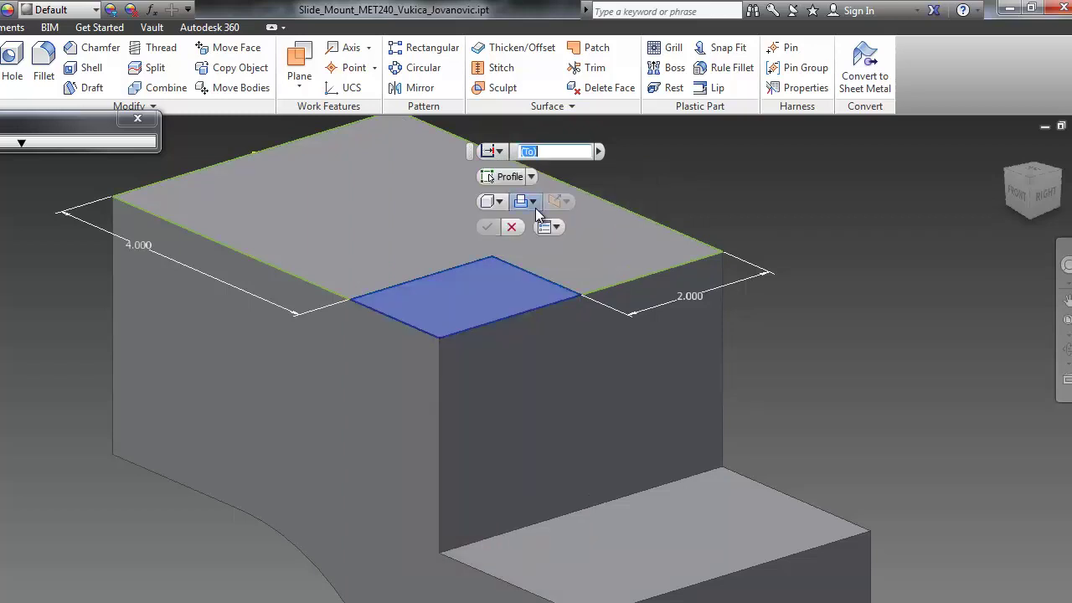
pyautogui.click(638, 538)
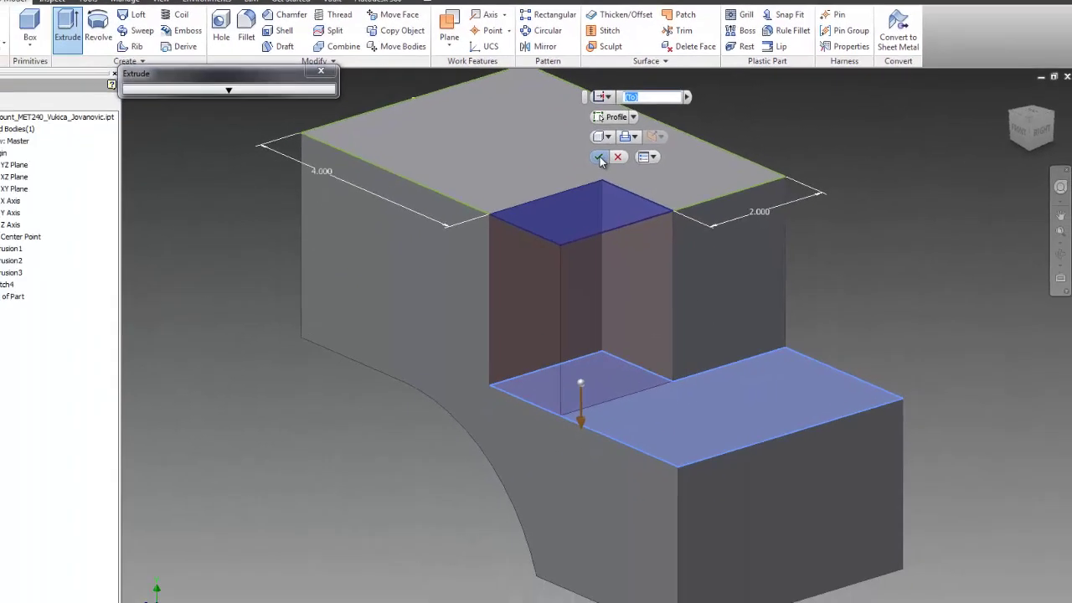
# Apply the notch cut and fillet the notch's lower inner edge
pyautogui.click(487, 226)
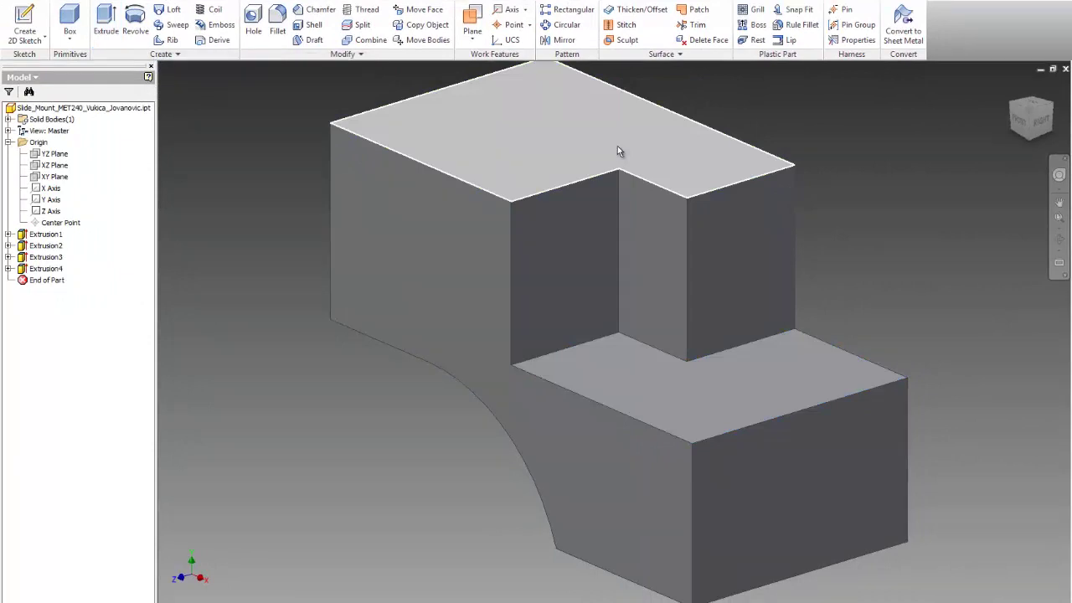
pyautogui.moveTo(617, 149)
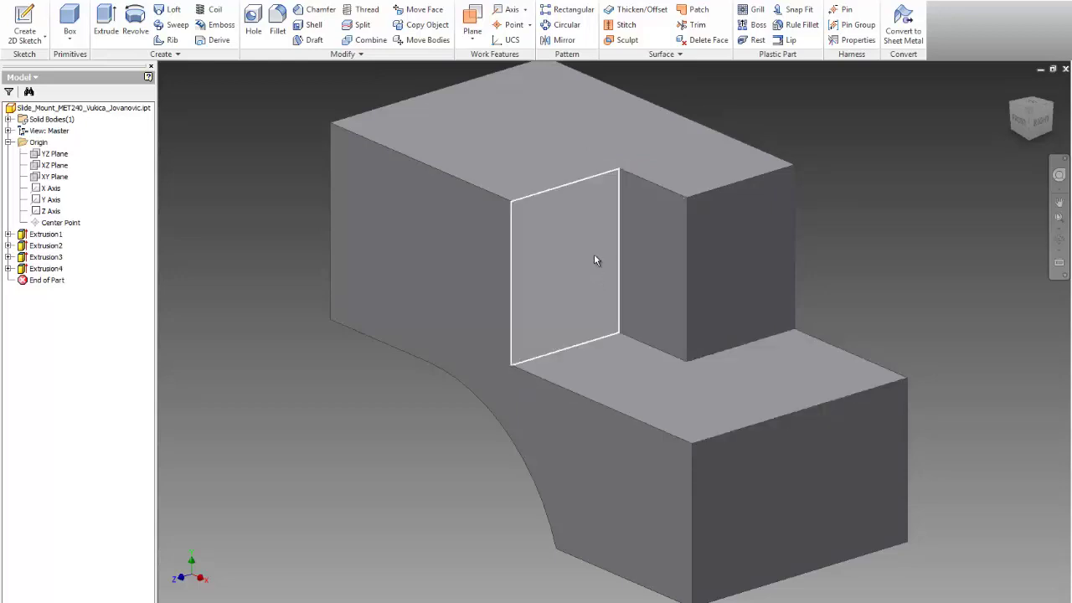
pyautogui.moveTo(594, 259)
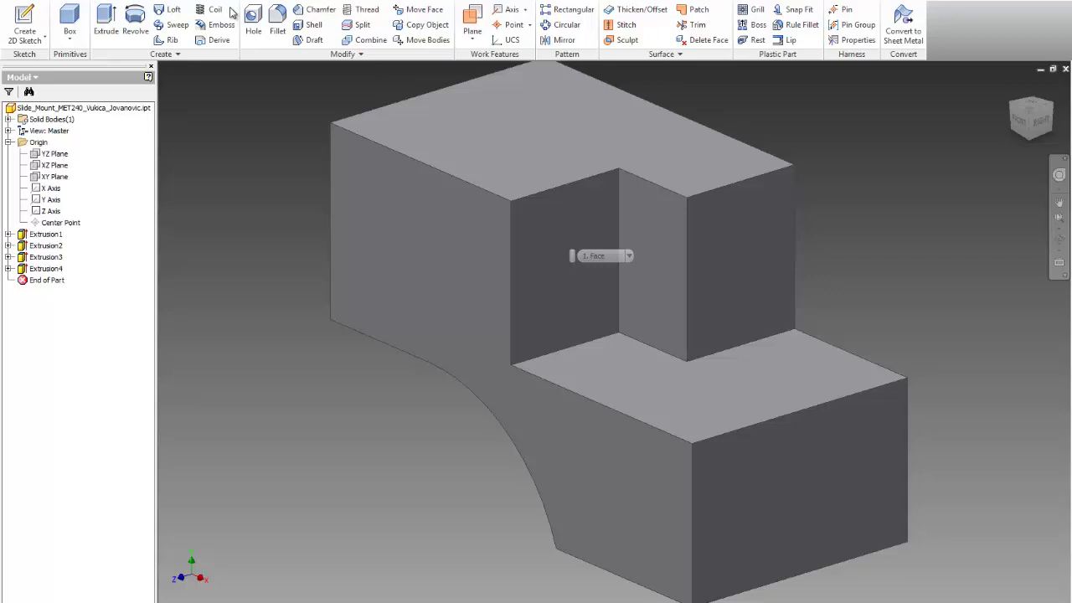
pyautogui.click(277, 23)
pyautogui.click(757, 346)
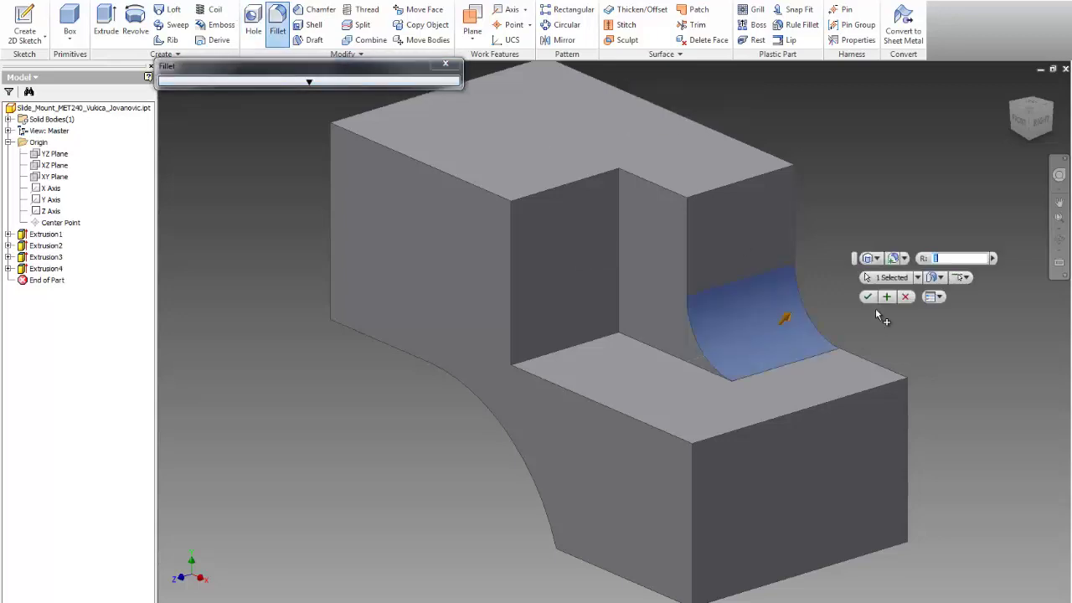
pyautogui.press('Return')
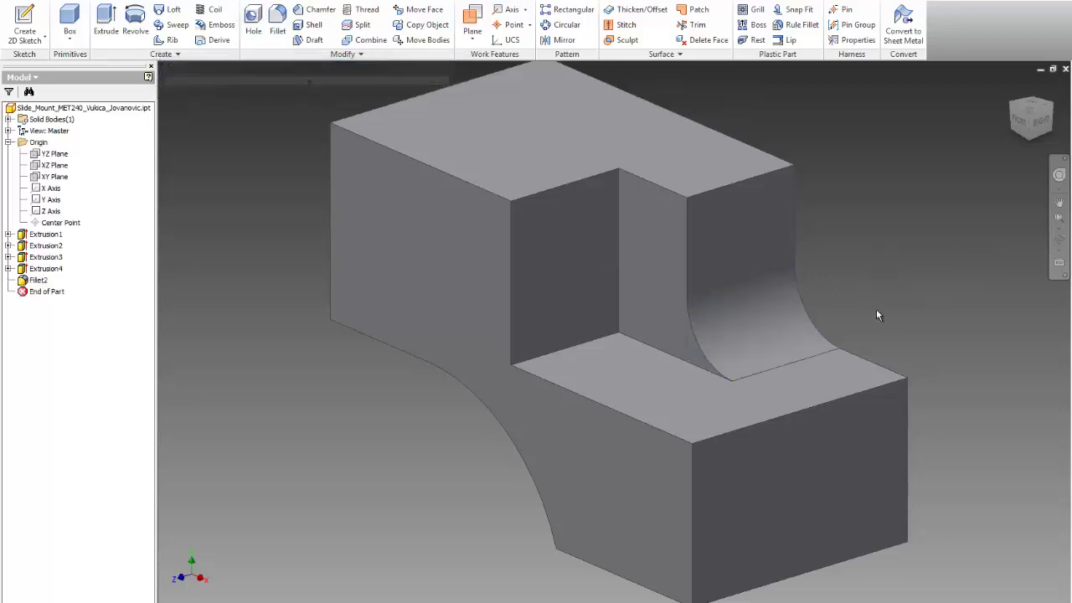
# Fillet the notch's vertical inner corner edge from its mini-toolbar
pyautogui.click(621, 310)
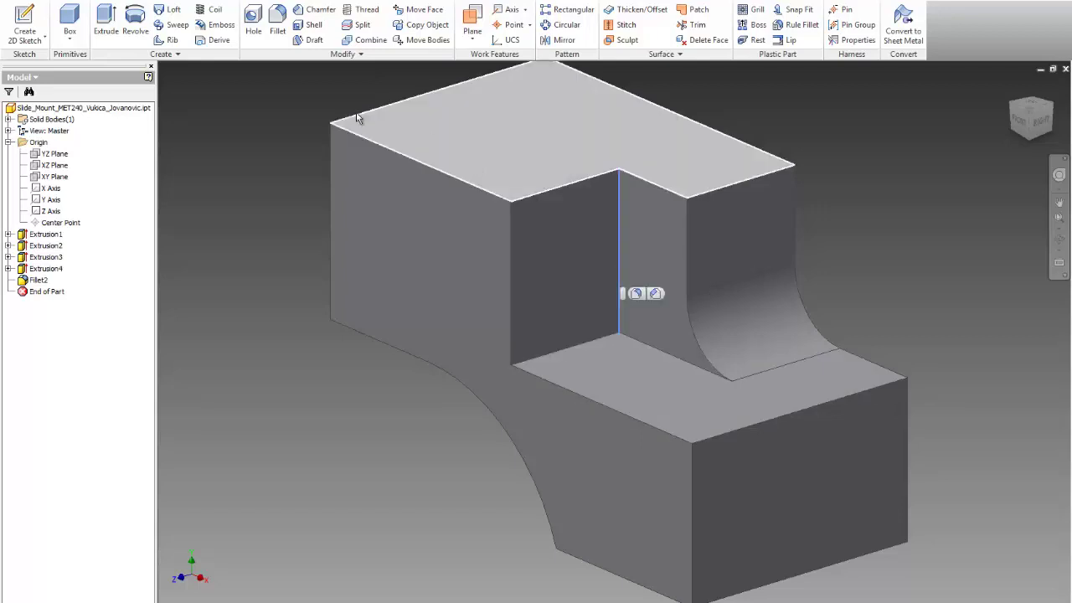
pyautogui.click(636, 293)
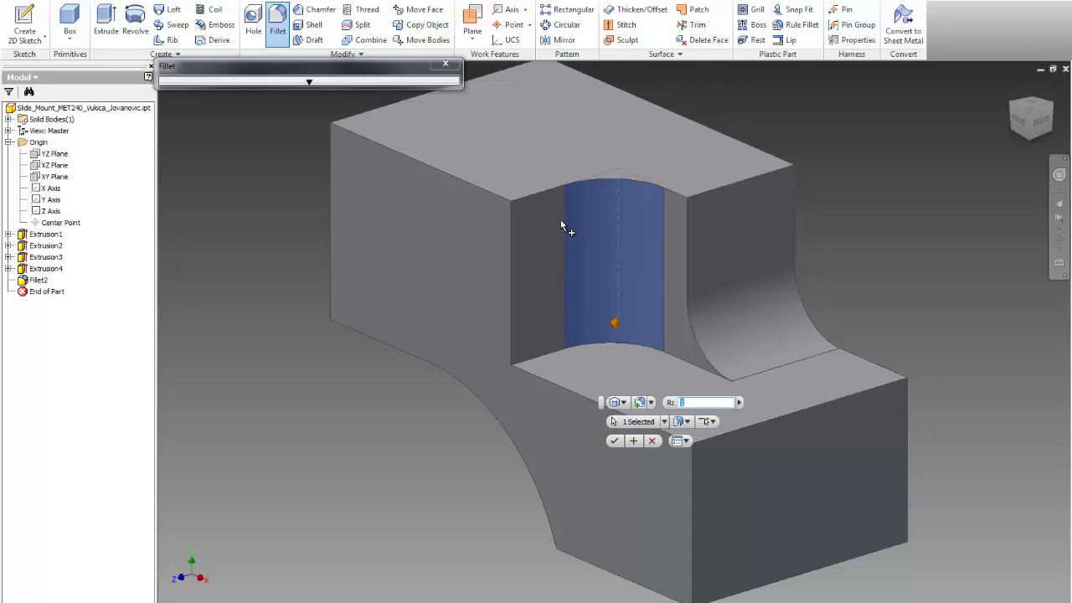
pyautogui.press('Return')
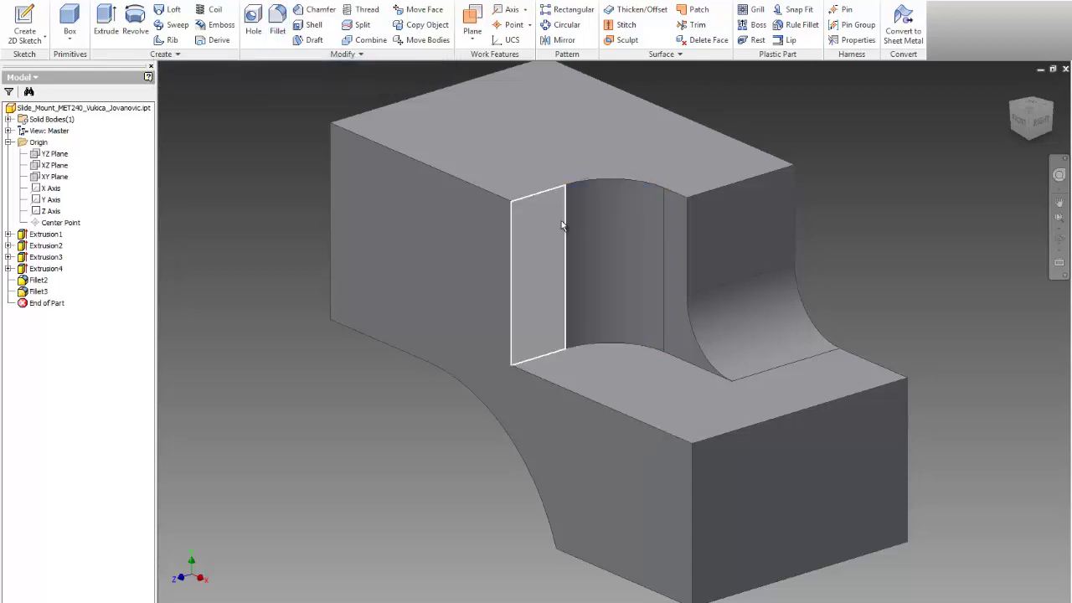
pyautogui.moveTo(561, 222)
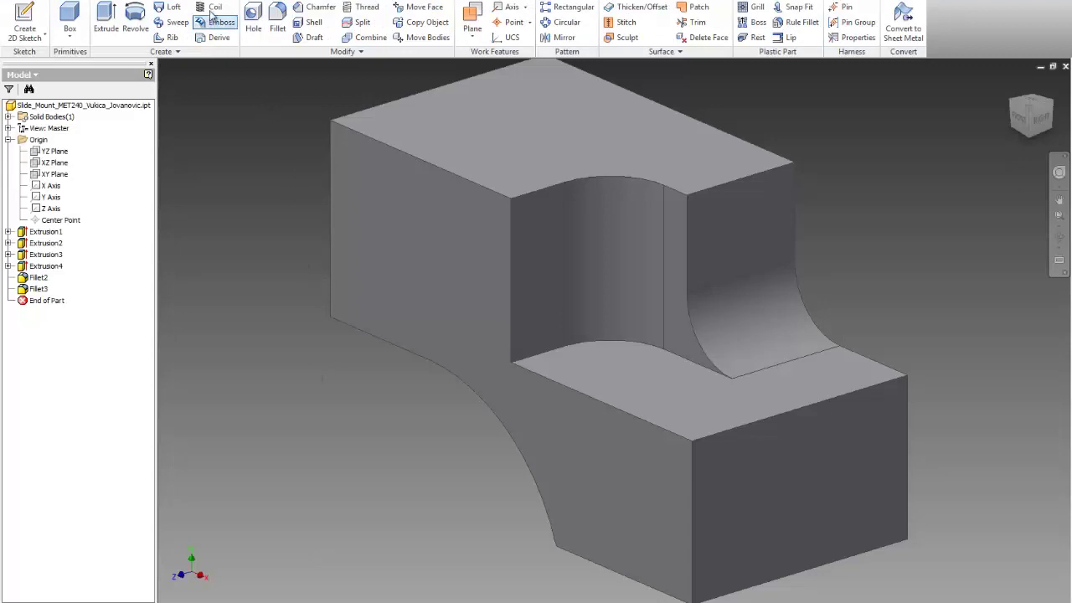
# Place a 1.75 diameter Through All hole in the top face, 2 from the left edge
pyautogui.click(253, 25)
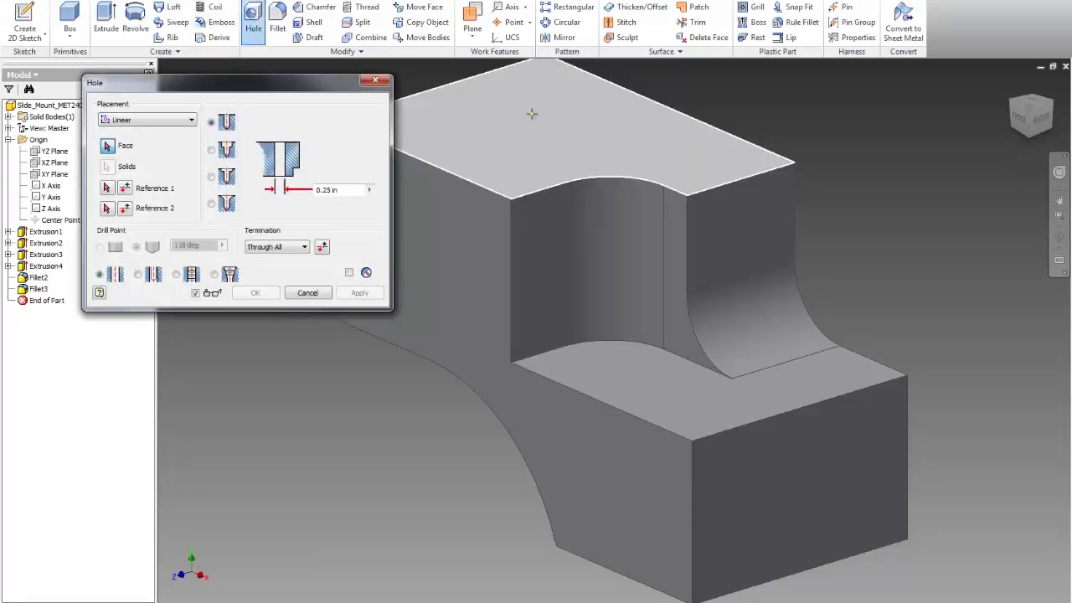
pyautogui.click(525, 117)
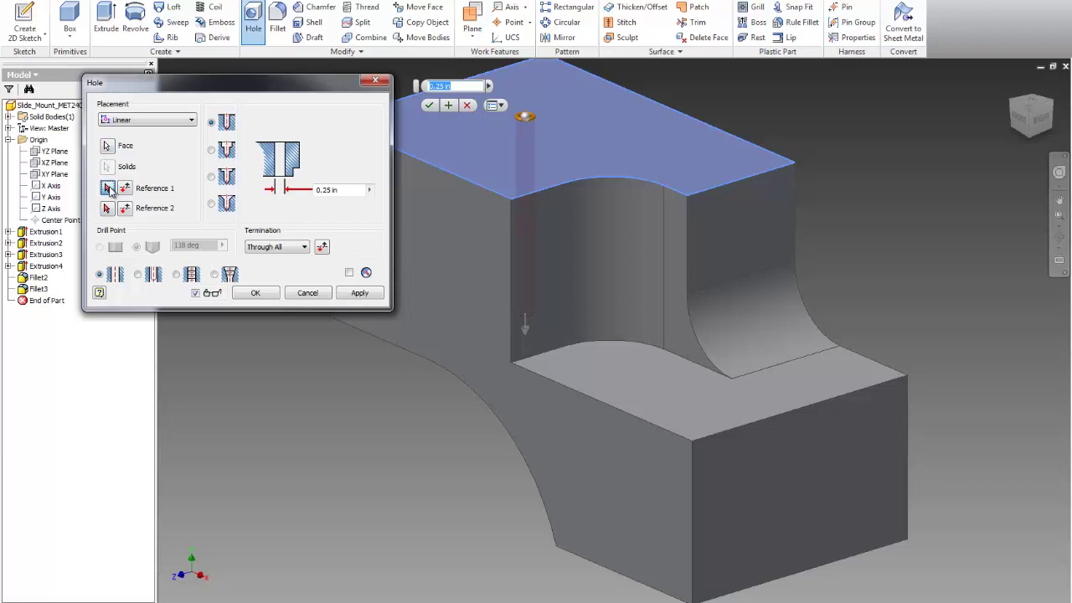
pyautogui.click(645, 102)
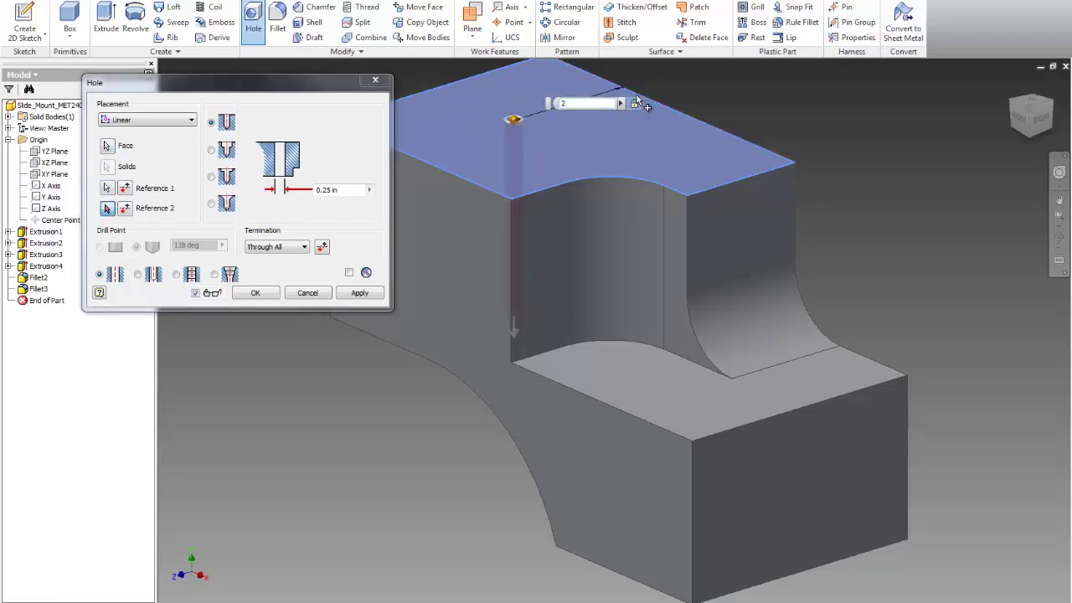
pyautogui.click(420, 104)
pyautogui.write('2')
pyautogui.press('Return')
pyautogui.click(332, 191)
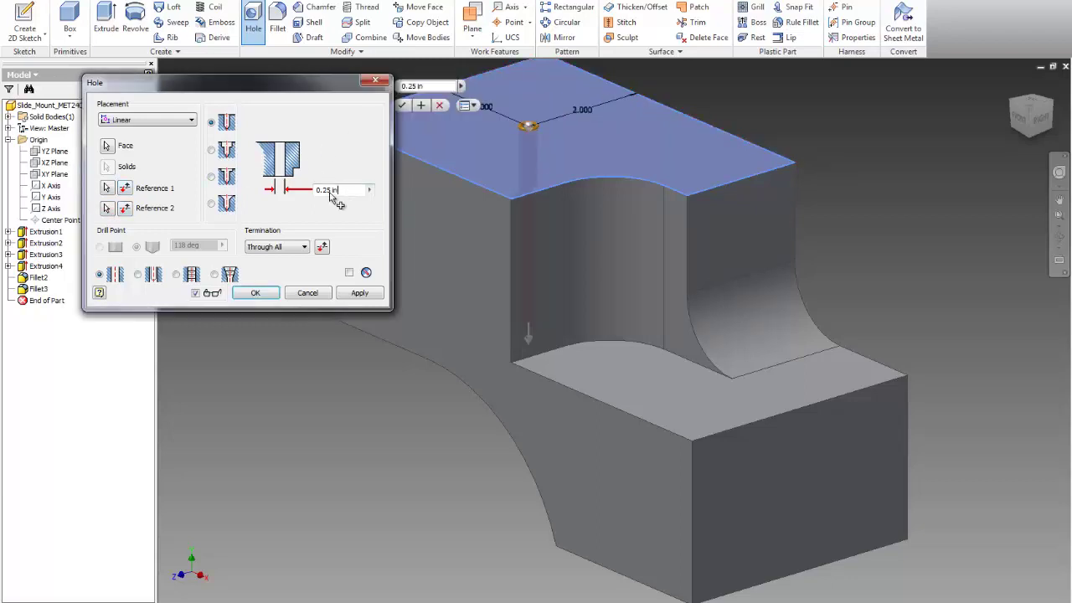
pyautogui.moveTo(330, 192); pyautogui.dragTo(297, 188)
pyautogui.write('1.75')
pyautogui.press('Return')
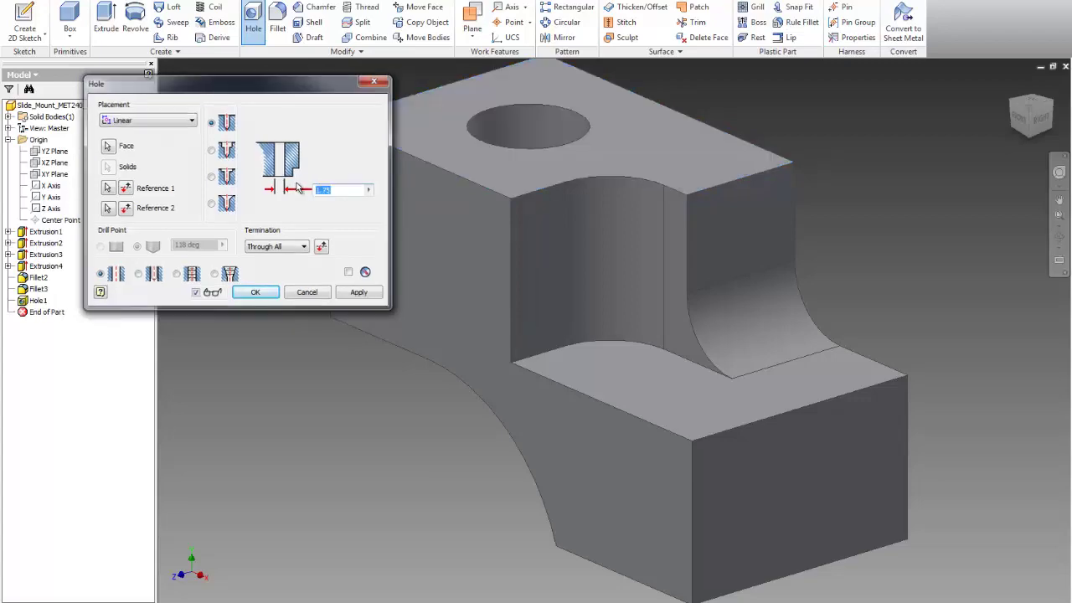
pyautogui.moveTo(412, 365)
pyautogui.keyDown('shift'); pyautogui.mouseDown(button='middle')
pyautogui.moveTo(519, 360)
pyautogui.moveTo(412, 365)
pyautogui.mouseUp(button='middle'); pyautogui.keyUp('shift')
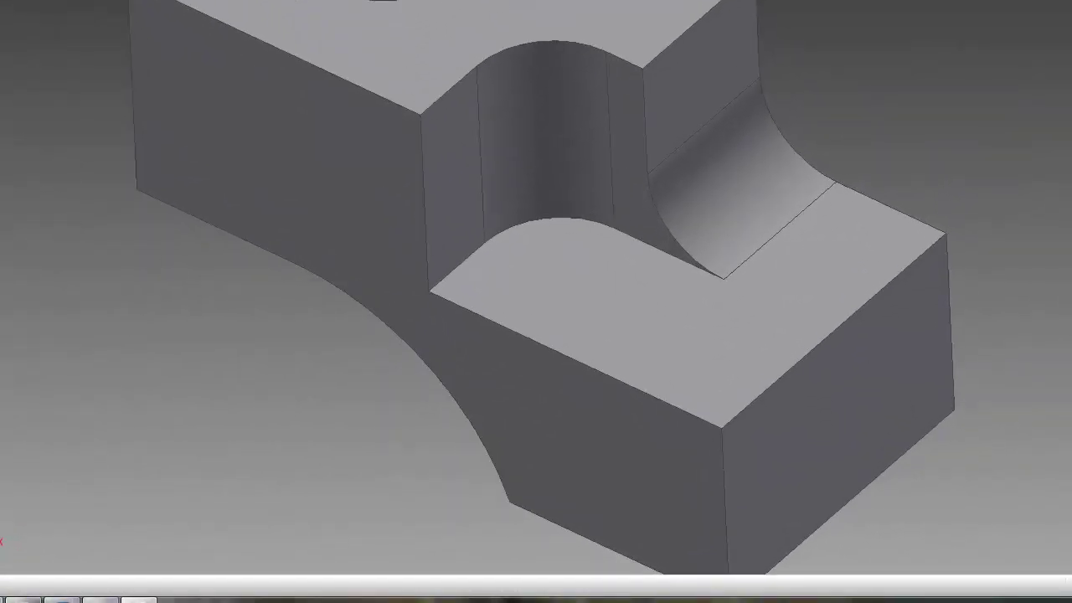
# Switch to the Word document to check the Slide_Mount reference drawing
pyautogui.hotkey('alt', 'Tab')
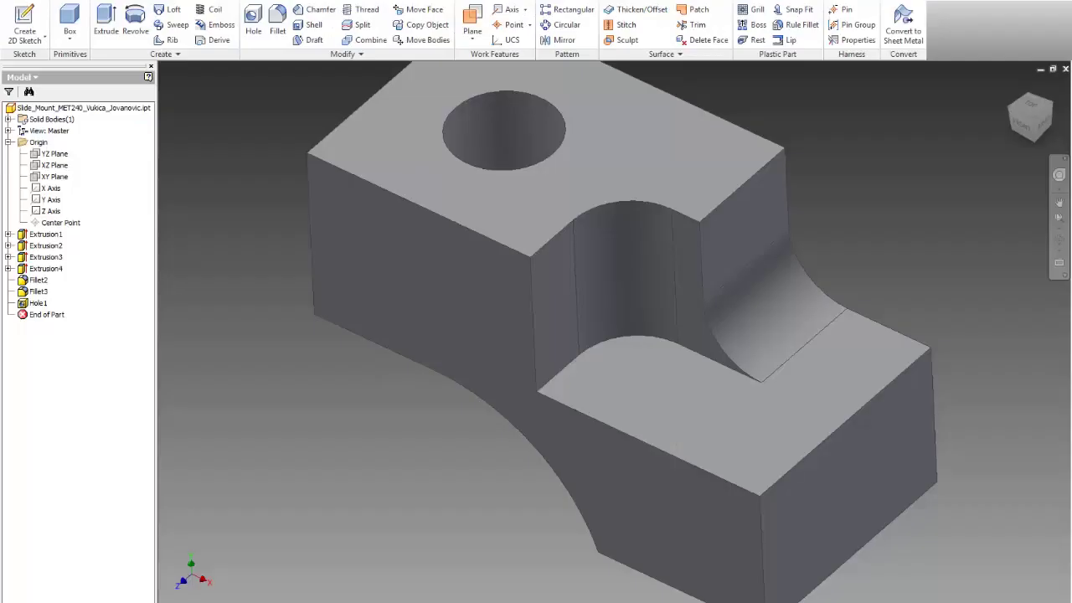
# Start a sketch on the lower block's end face and draw a slot rectangle on its bottom edge
pyautogui.click(25, 25)
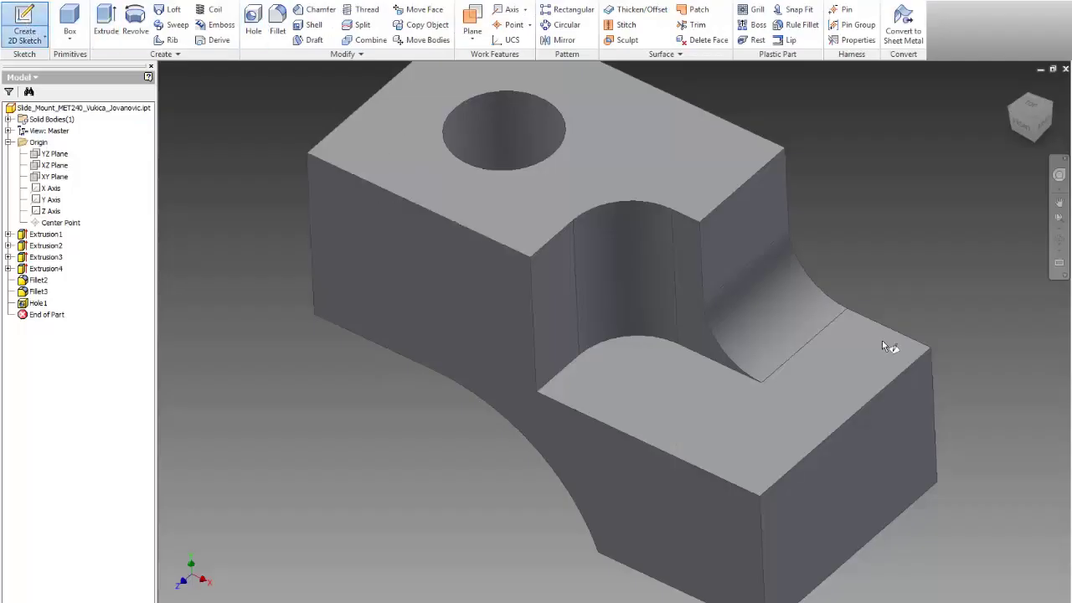
pyautogui.click(878, 478)
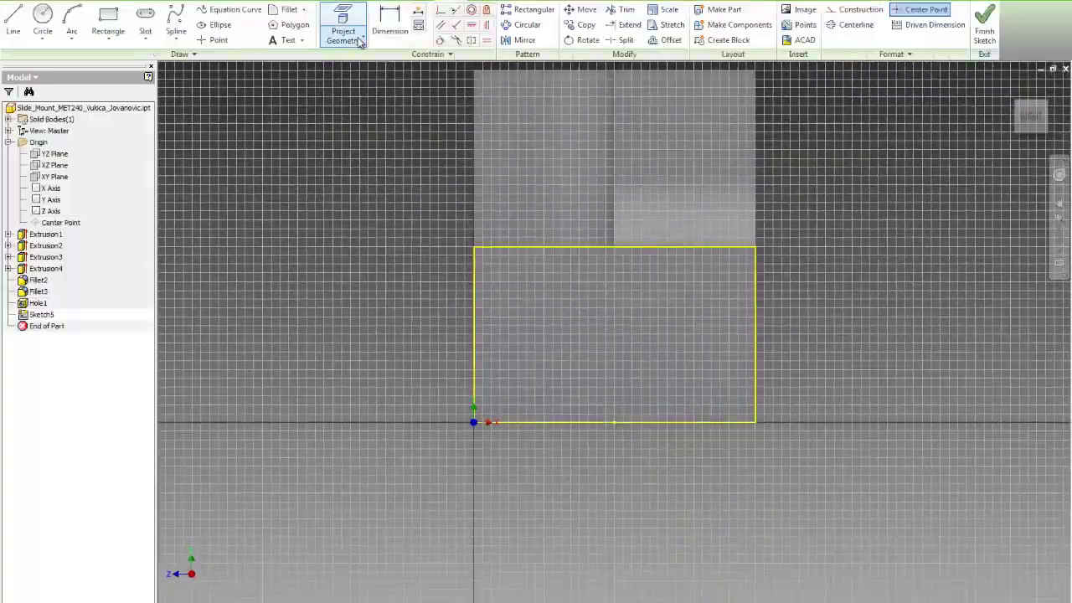
pyautogui.click(108, 23)
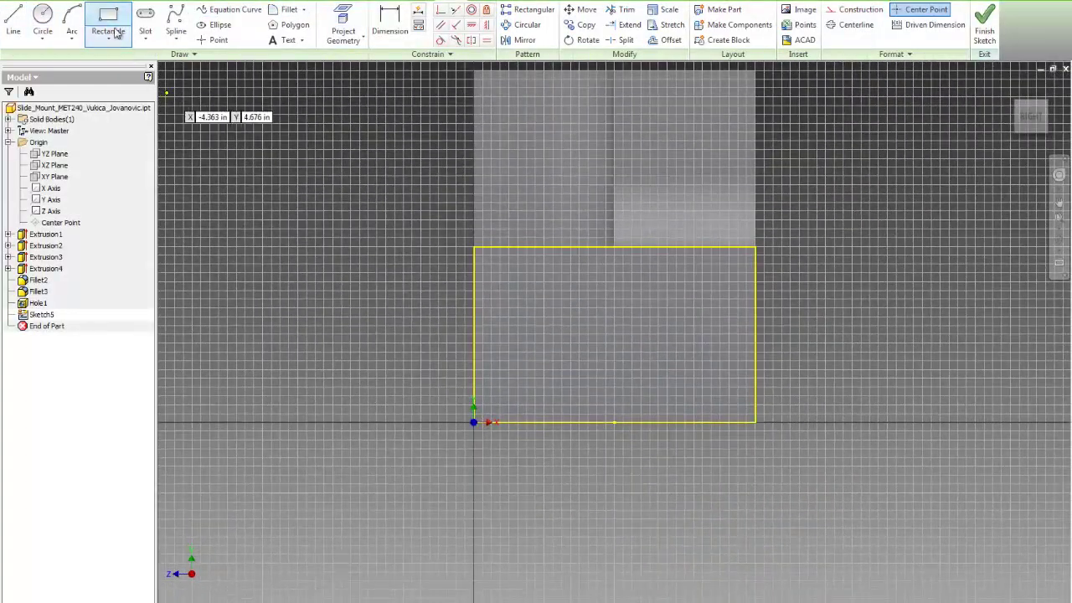
pyautogui.click(579, 422)
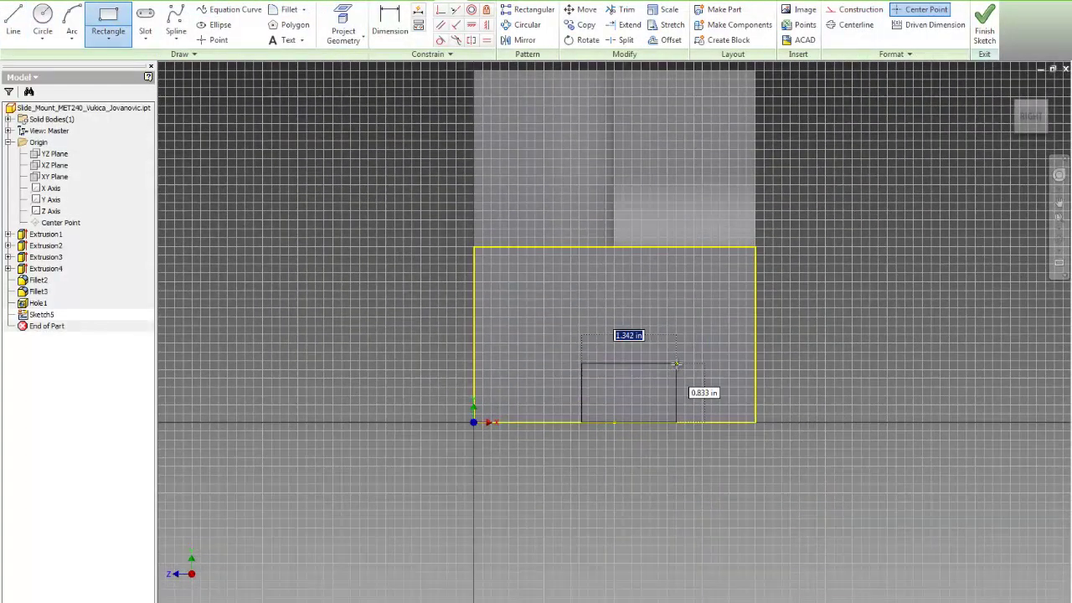
pyautogui.click(676, 363)
# Dimension the slot 0.75 tall, 1.5 wide and 1.25 from the right edge, then finish the sketch
pyautogui.click(389, 25)
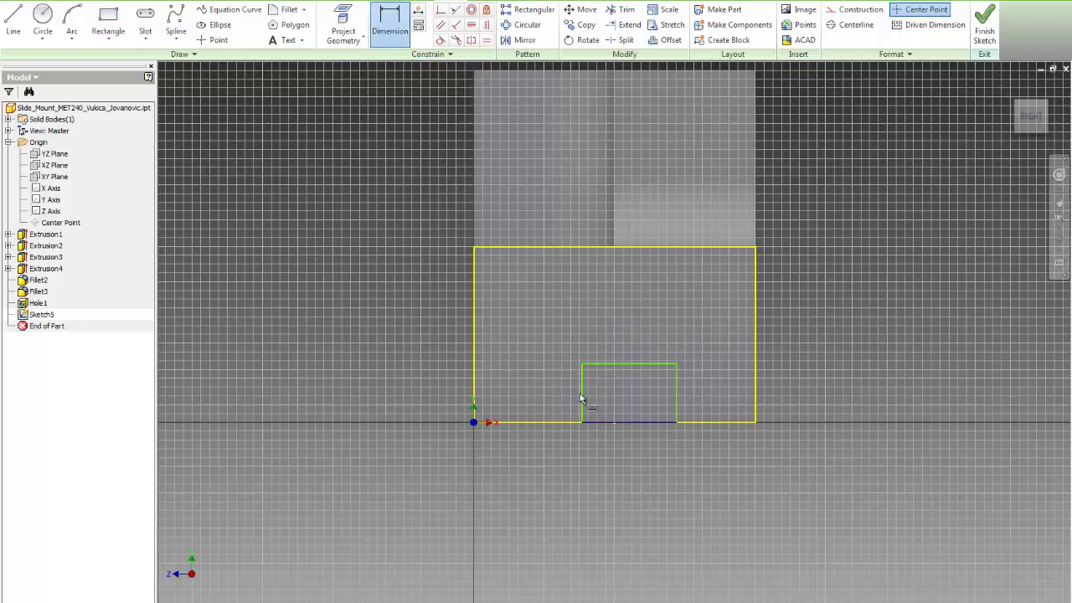
pyautogui.click(420, 376)
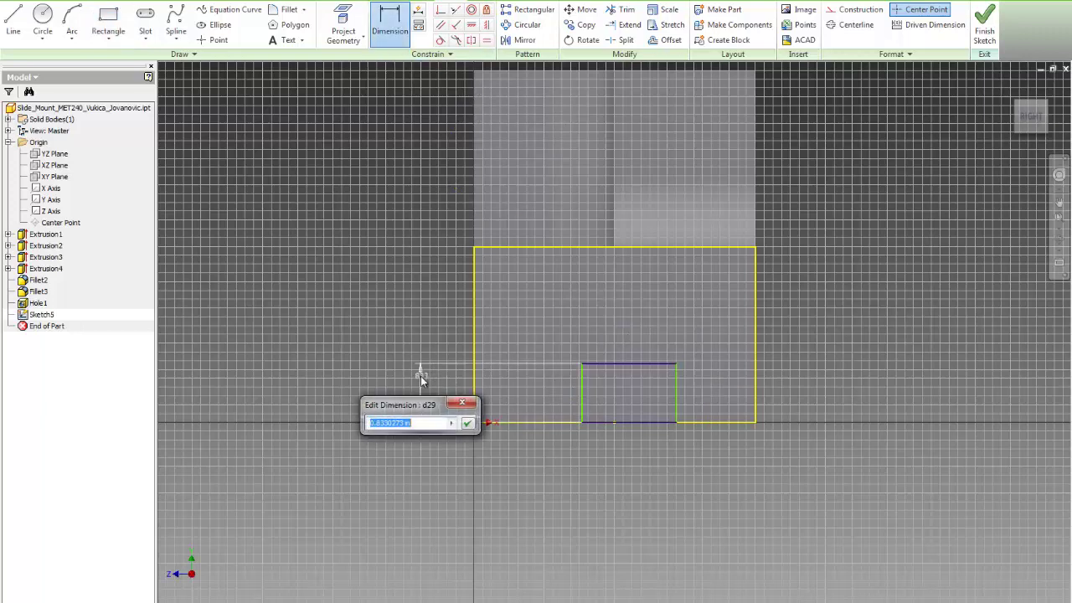
pyautogui.write('0.75')
pyautogui.press('Return')
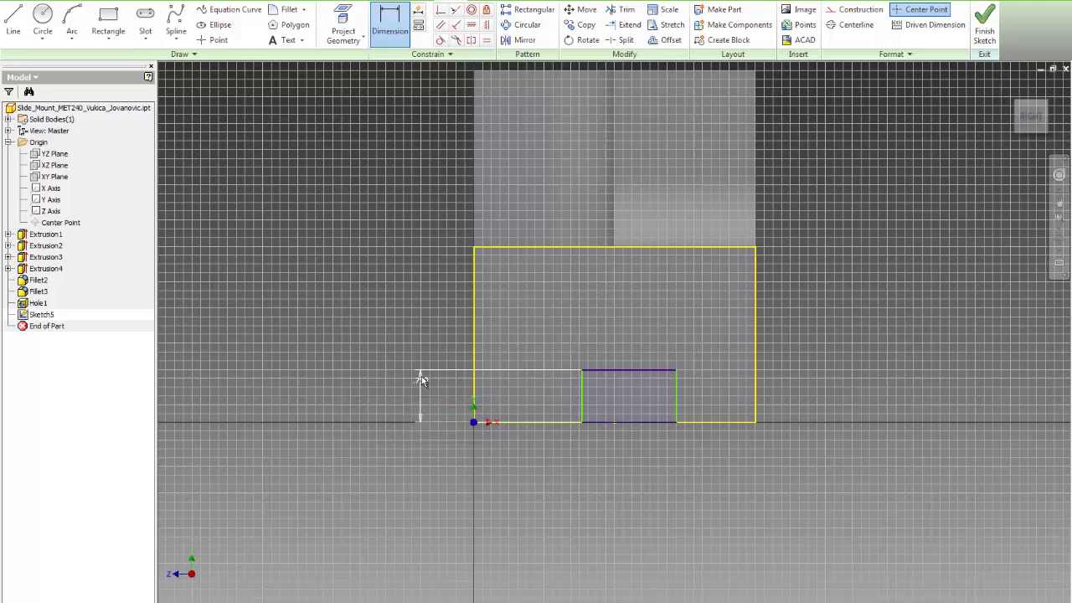
pyautogui.click(626, 371)
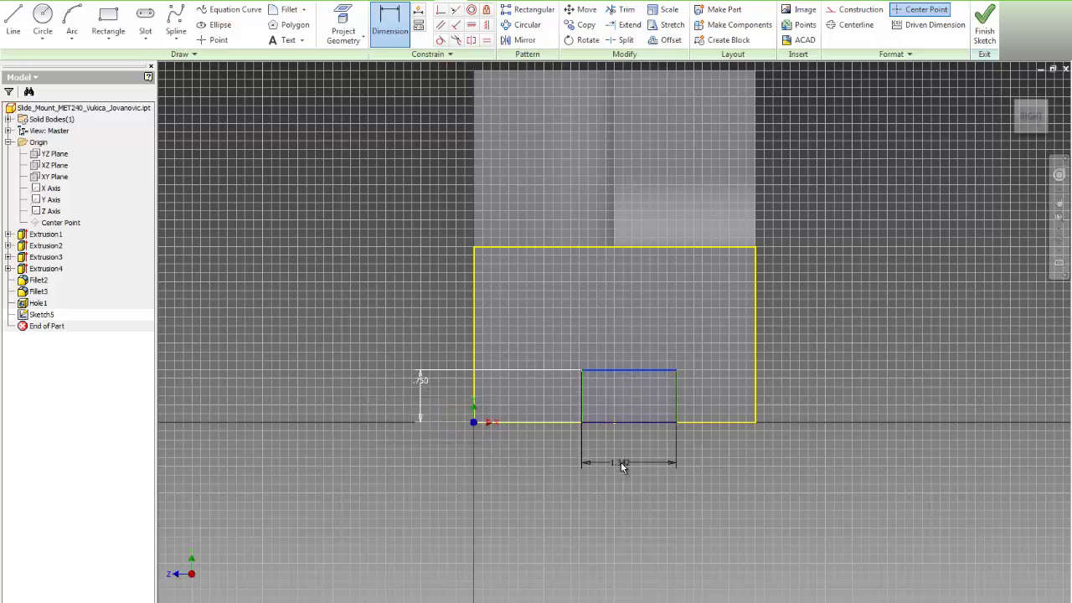
pyautogui.click(621, 464)
pyautogui.write('1.5')
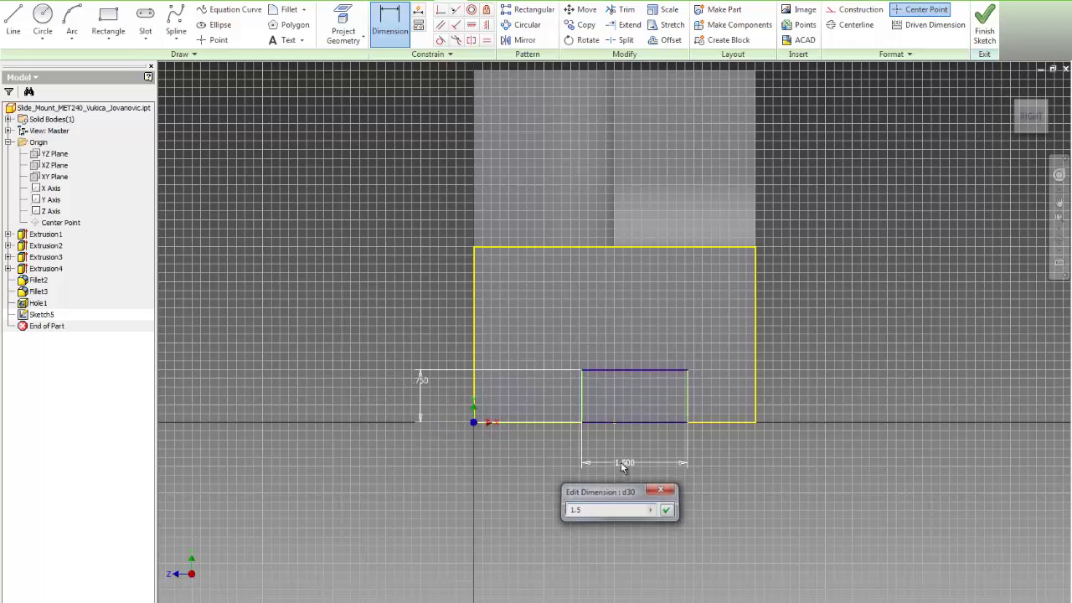
pyautogui.press('Return')
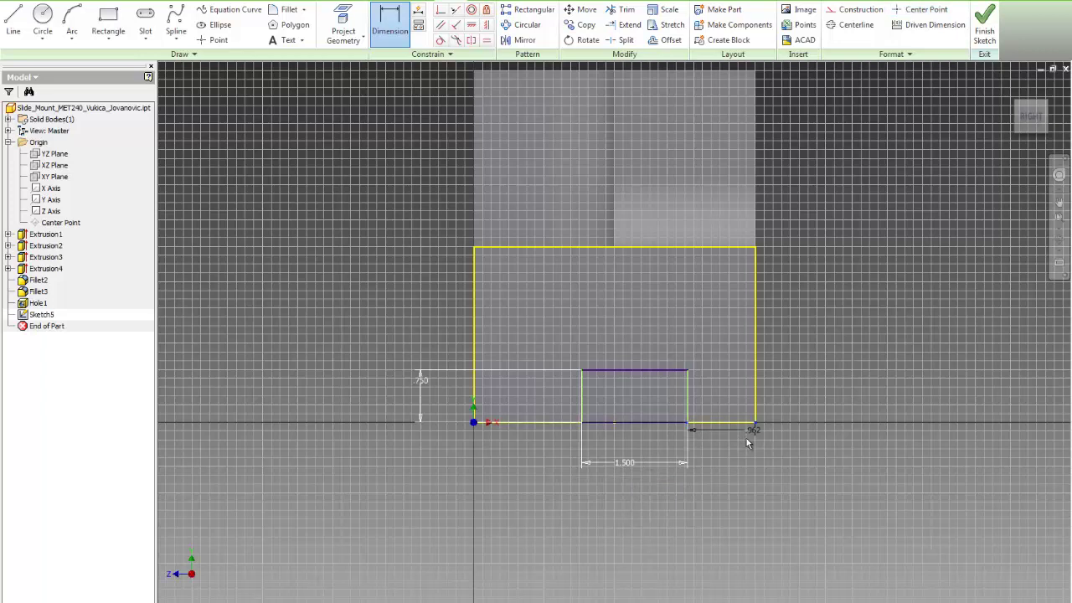
pyautogui.click(719, 463)
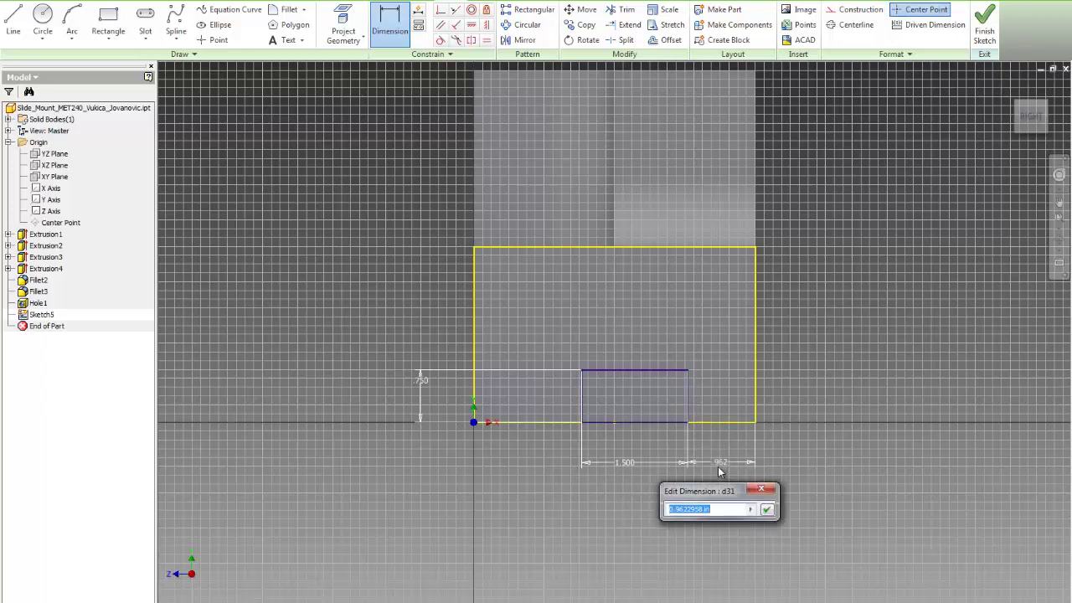
pyautogui.write('1.25')
pyautogui.press('Return')
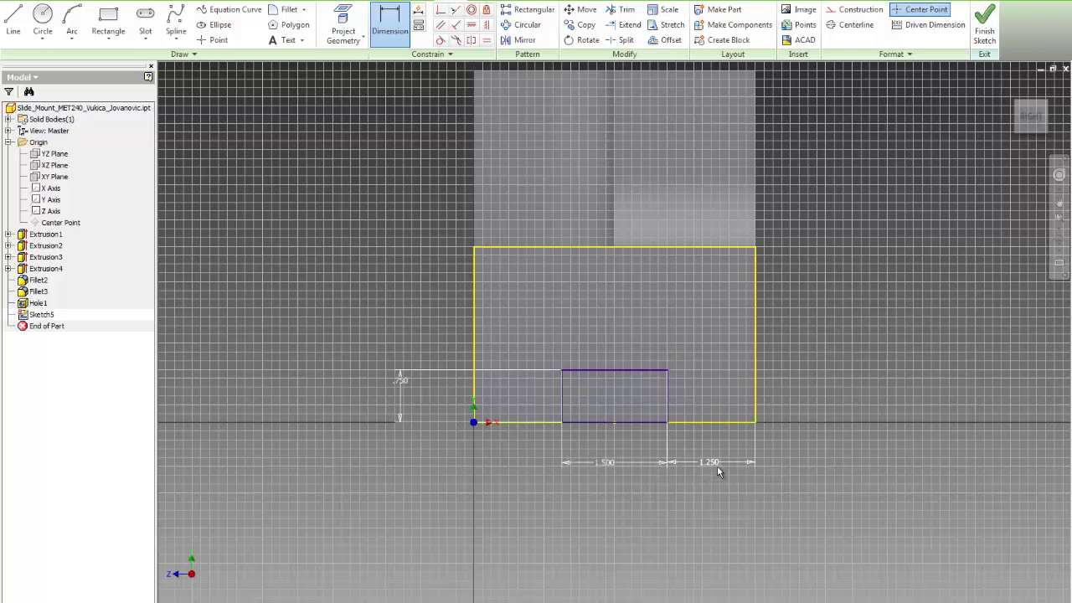
pyautogui.click(985, 34)
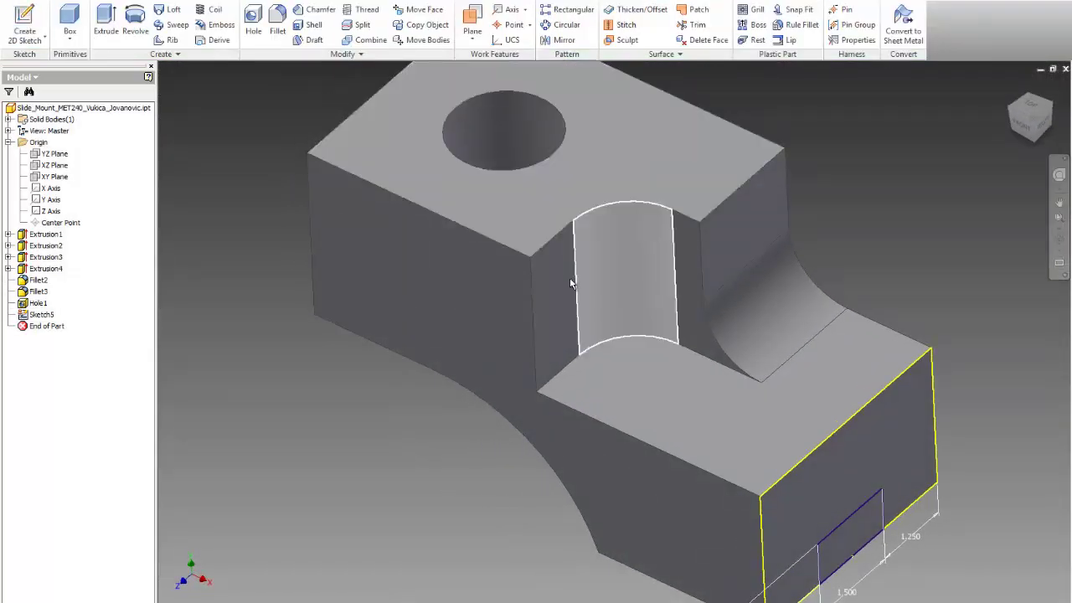
# Extrude the slot rectangle as a 4-deep cut into the lower block's end face
pyautogui.click(104, 25)
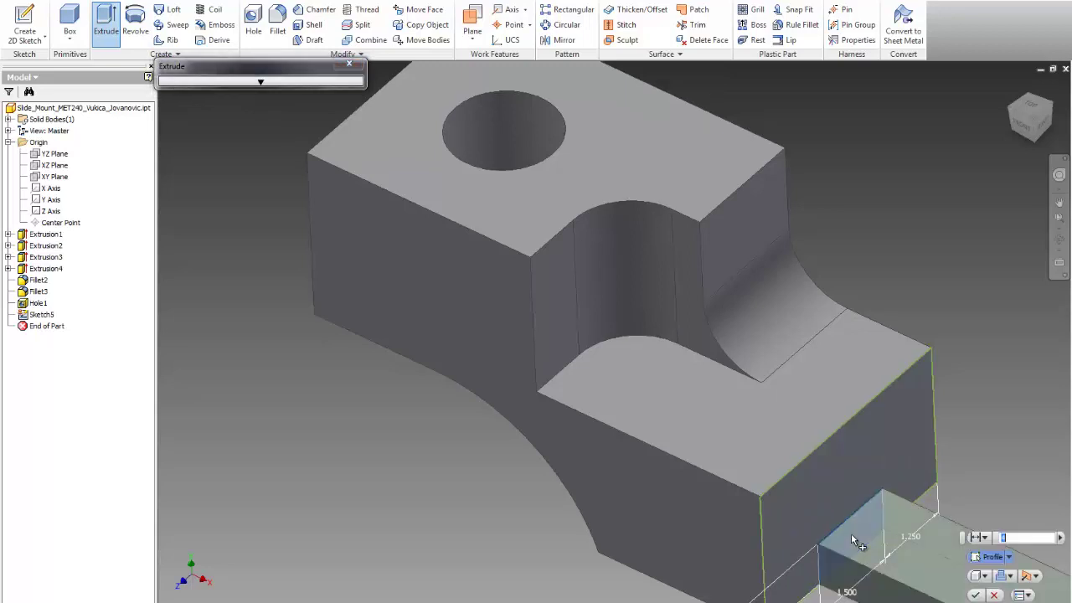
pyautogui.write('4')
pyautogui.click(1010, 575)
pyautogui.click(1015, 600)
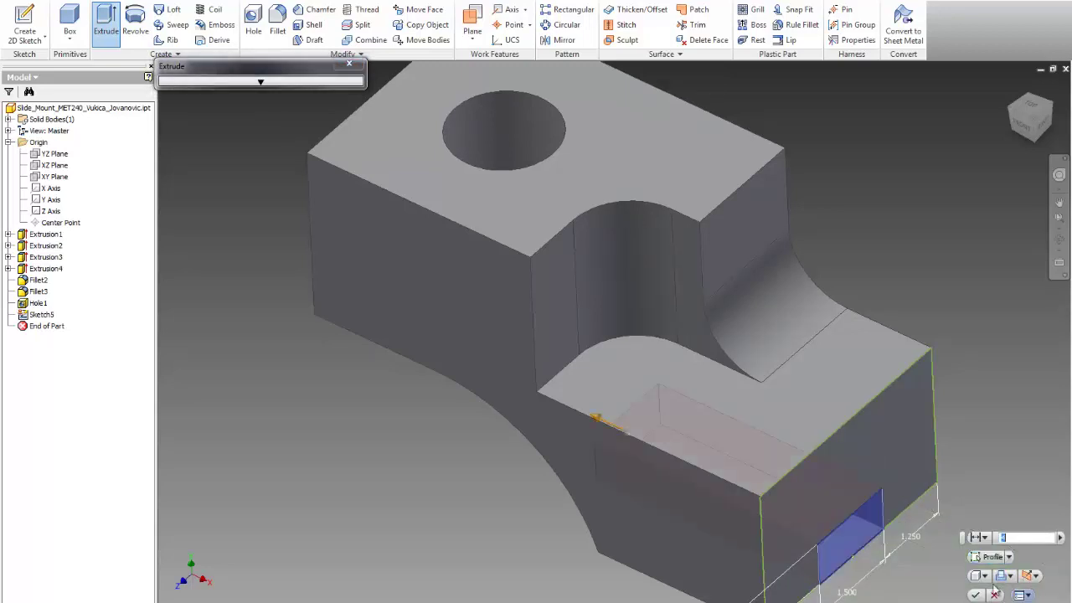
pyautogui.click(984, 538)
pyautogui.click(990, 567)
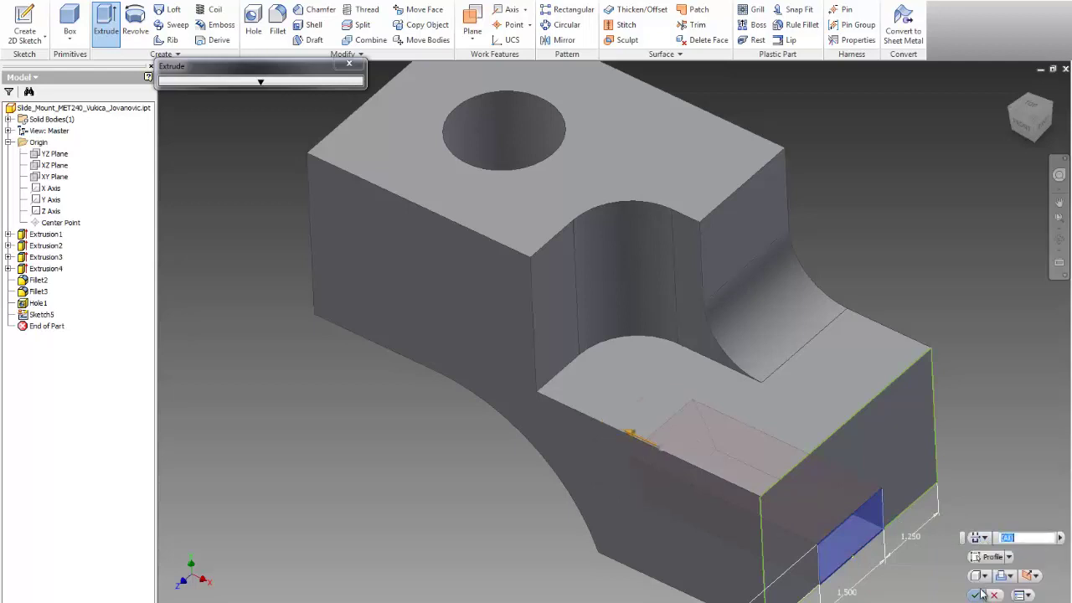
pyautogui.click(976, 596)
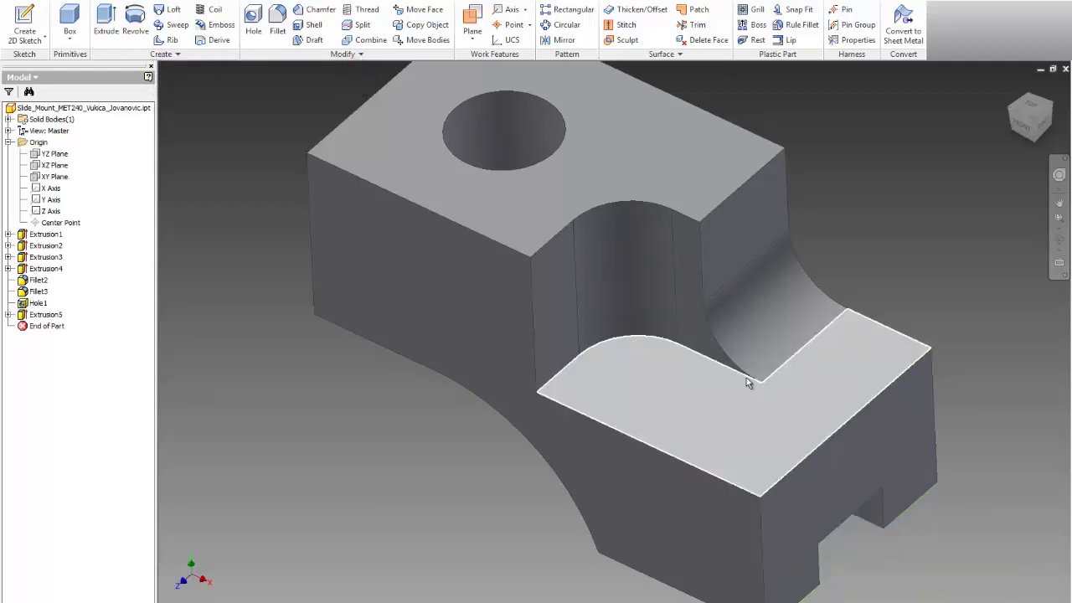
# Delete the Fillet2 and Fillet3 features from the browser and confirm removing them with their dependents
pyautogui.scroll(-3, 332, 478)
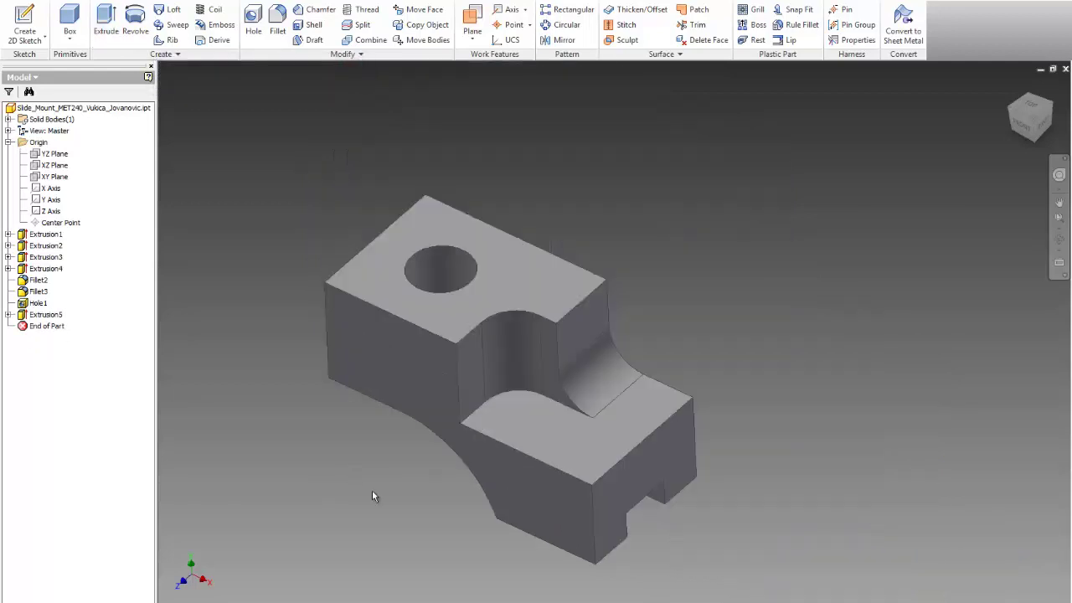
pyautogui.moveTo(372, 490)
pyautogui.keyDown('shift'); pyautogui.mouseDown(button='middle')
pyautogui.moveTo(402, 360)
pyautogui.moveTo(519, 321)
pyautogui.moveTo(375, 476)
pyautogui.mouseUp(button='middle'); pyautogui.keyUp('shift')
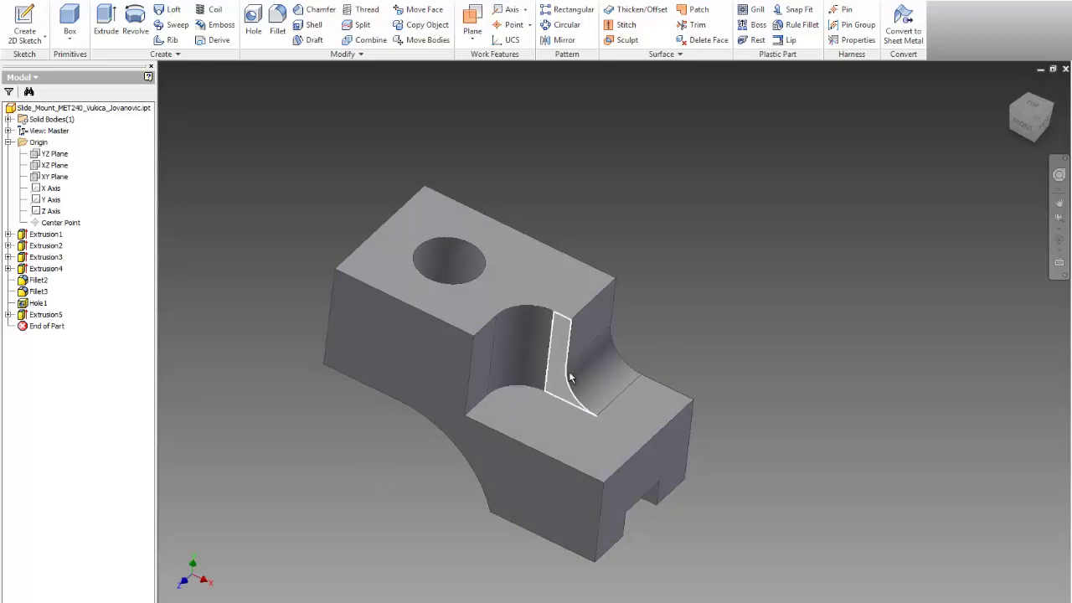
pyautogui.click(38, 291)
pyautogui.keyDown('ctrl'); pyautogui.click(37, 280); pyautogui.keyUp('ctrl')
pyautogui.rightClick(37, 285)
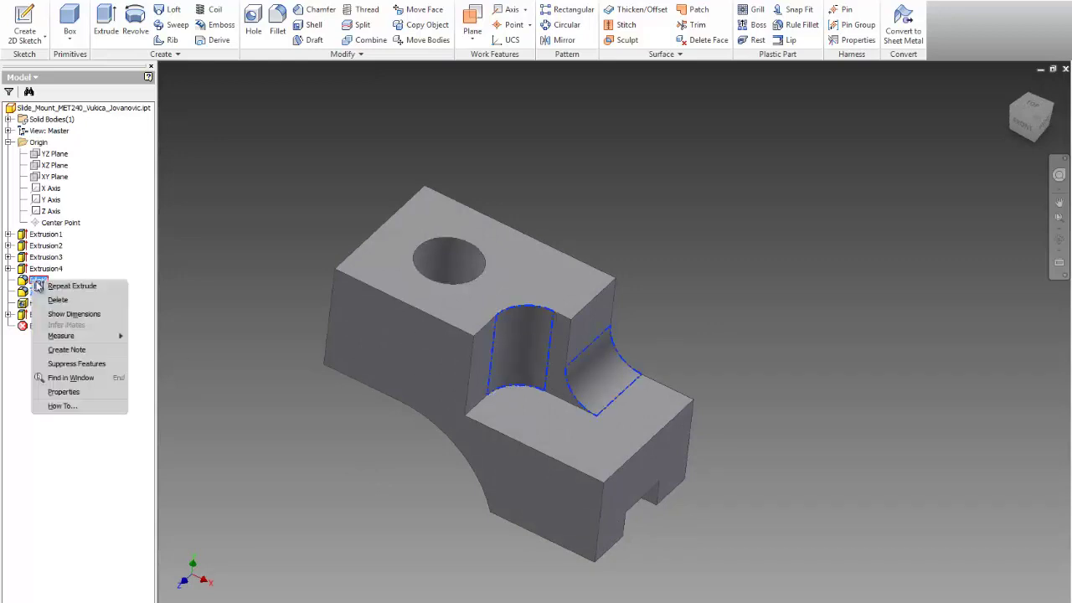
pyautogui.click(261, 246)
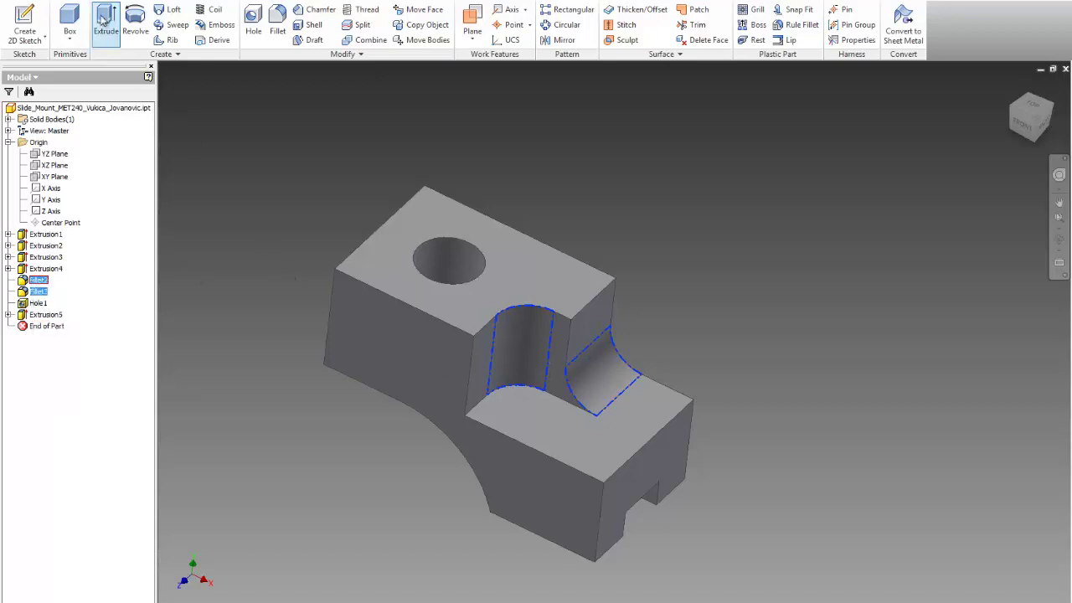
pyautogui.click(38, 280)
pyautogui.keyDown('ctrl'); pyautogui.click(38, 291); pyautogui.keyUp('ctrl')
pyautogui.rightClick(40, 289)
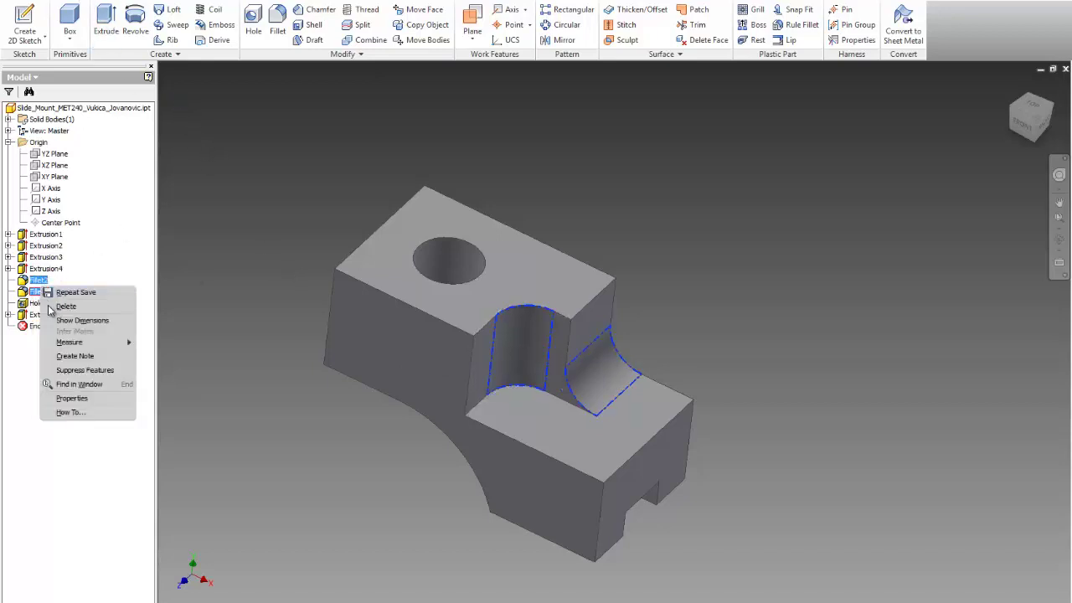
pyautogui.click(65, 306)
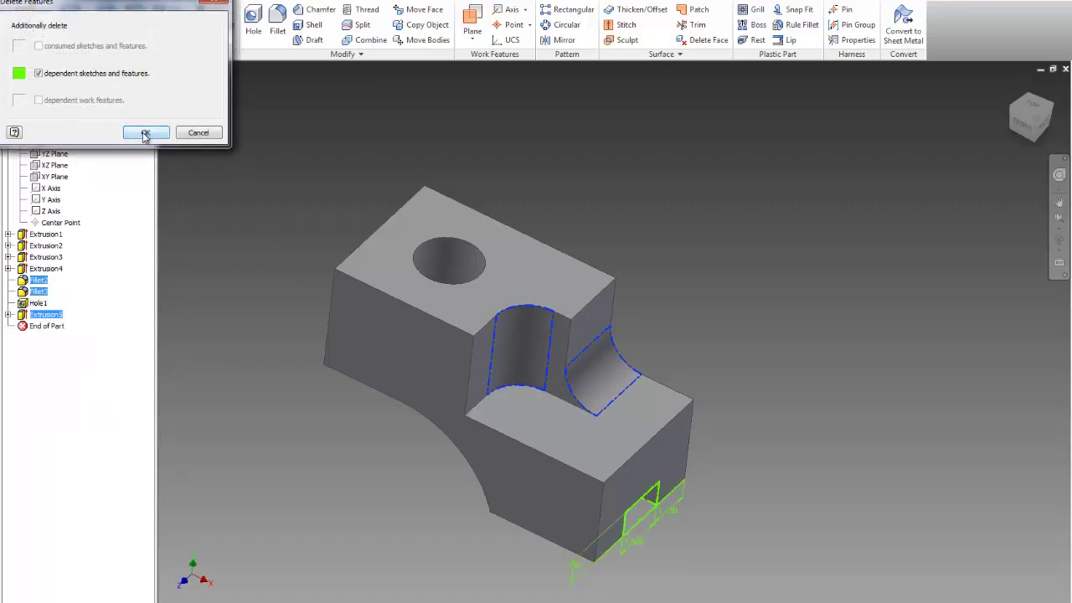
pyautogui.click(144, 134)
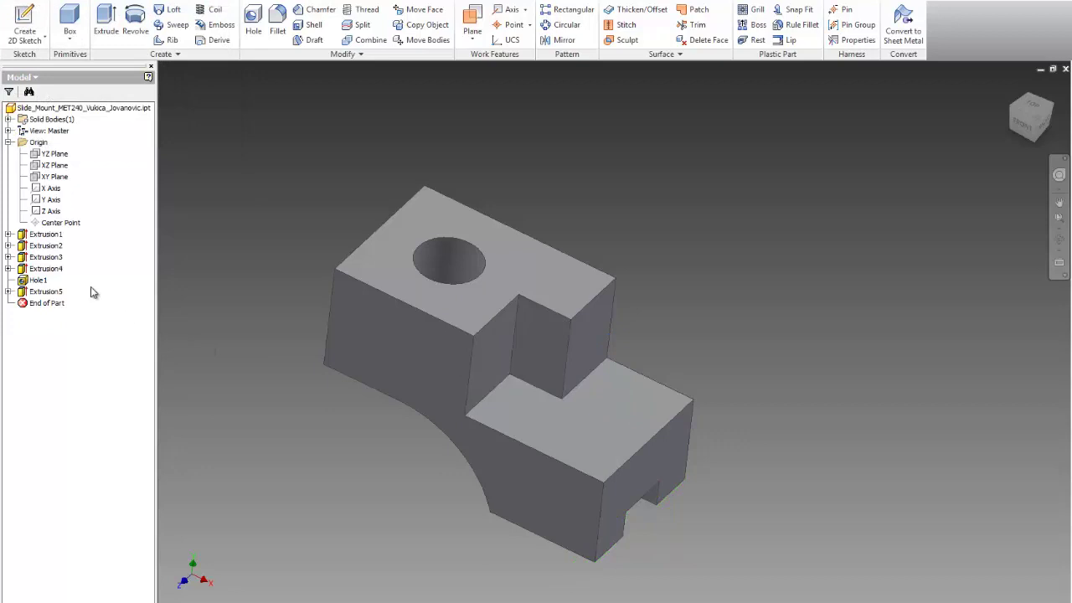
# Reopen Extrusion4's Sketch4 for editing
pyautogui.click(7, 268)
pyautogui.click(49, 281)
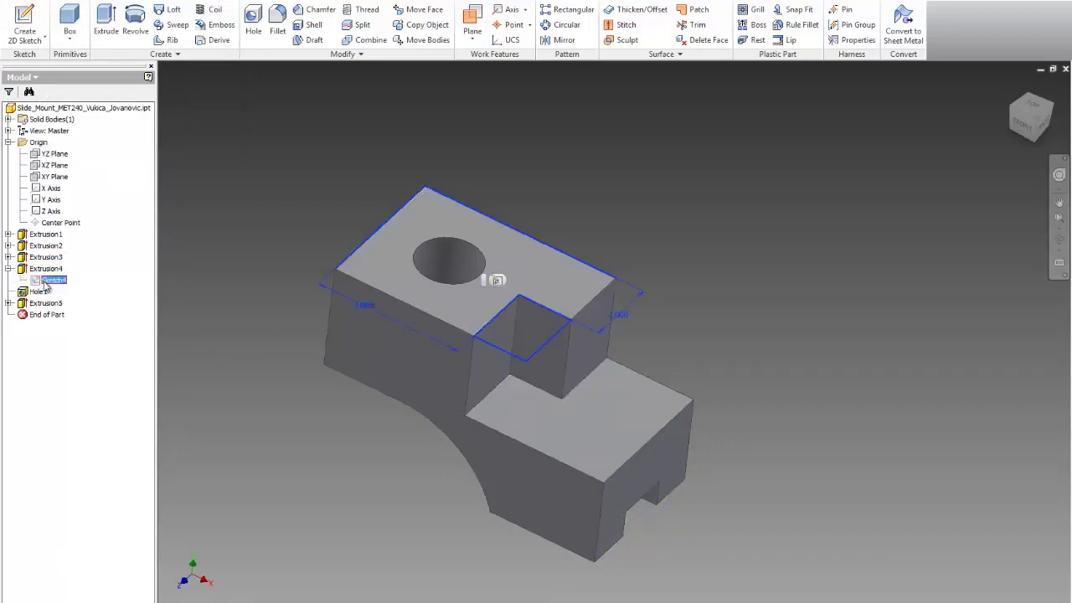
pyautogui.rightClick(46, 285)
pyautogui.click(74, 314)
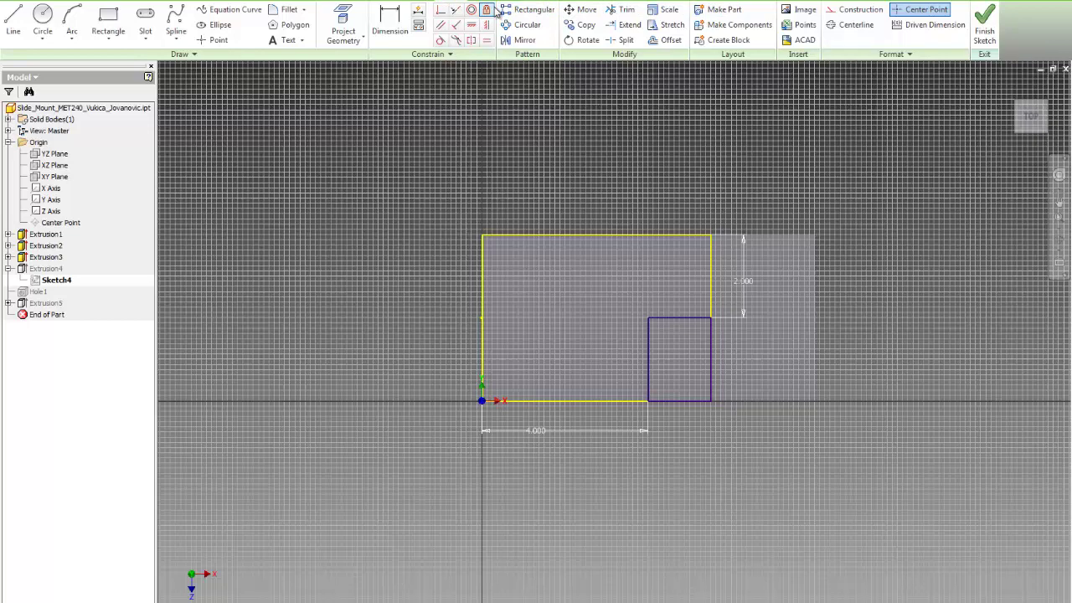
# Round the notch's inner sketch corner with a 1.000 radius fillet and finish the sketch
pyautogui.click(285, 10)
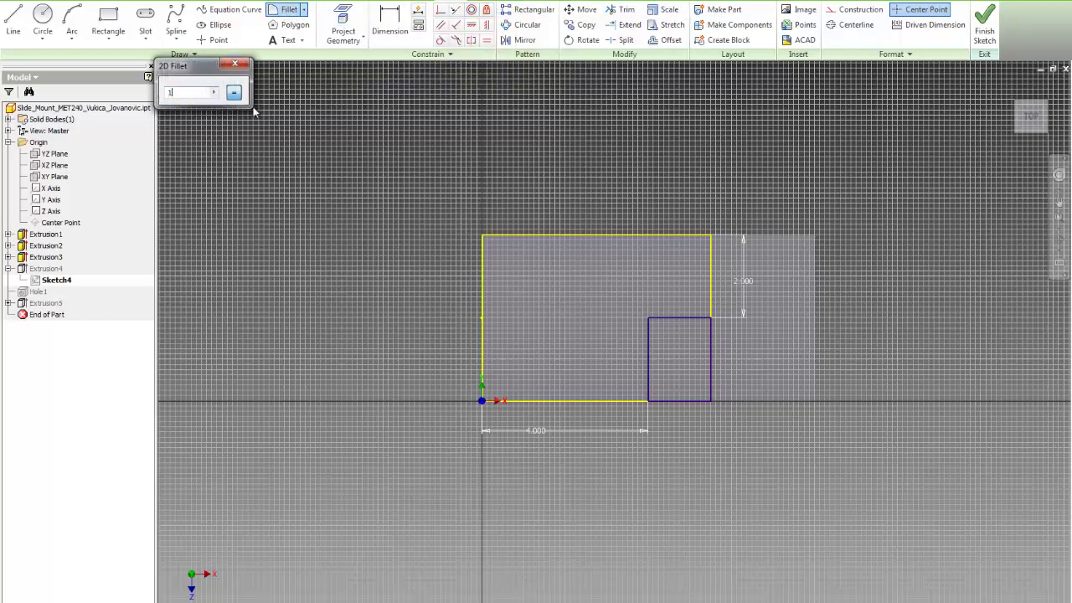
pyautogui.click(650, 321)
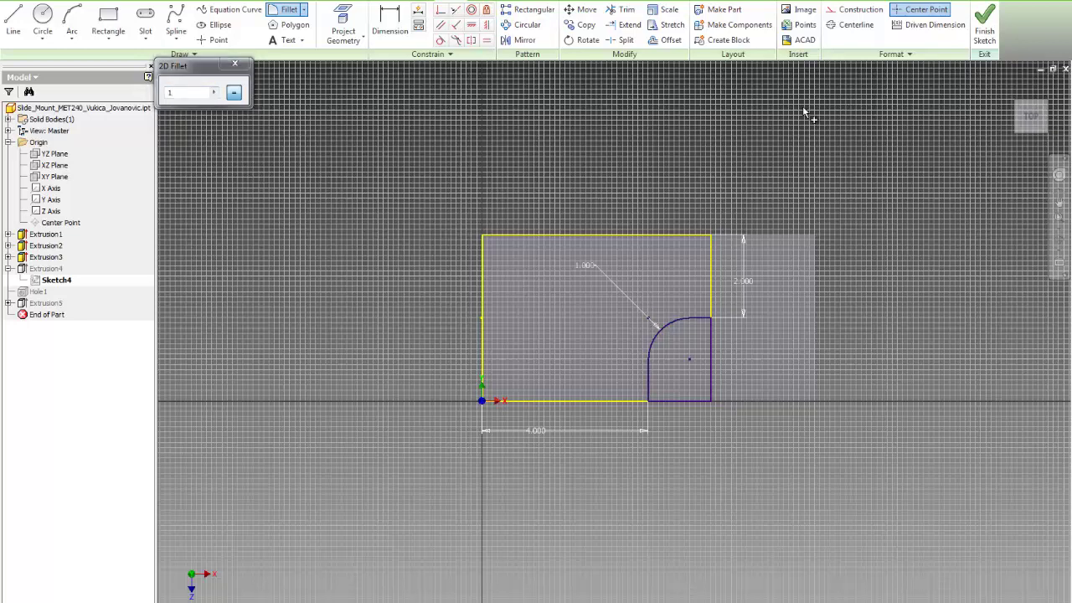
pyautogui.click(985, 23)
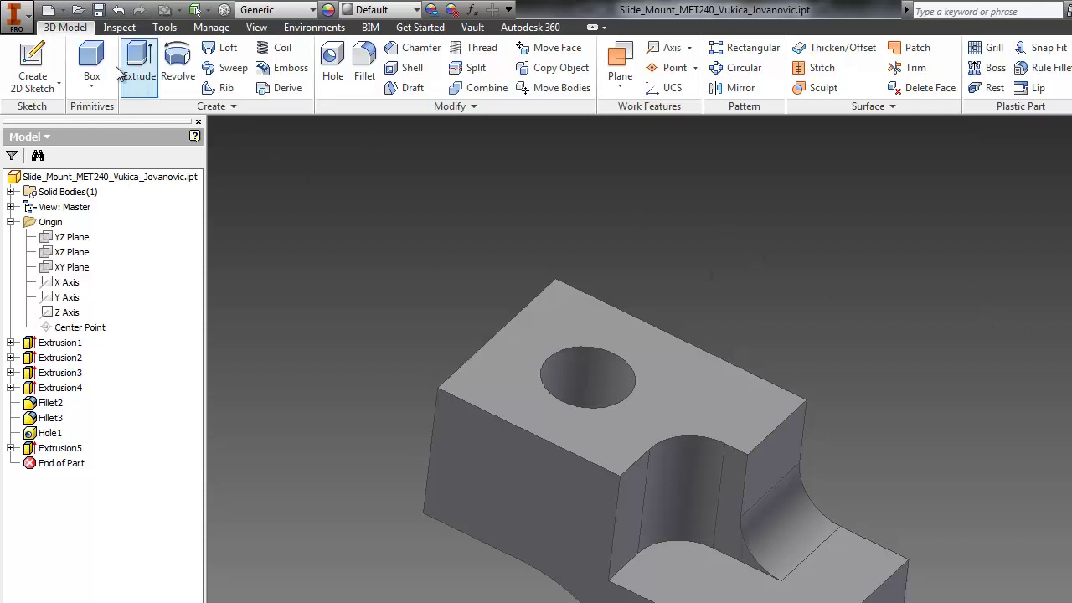
# Save an export from the application menu's export dialog
pyautogui.click(15, 15)
pyautogui.moveTo(46, 264)
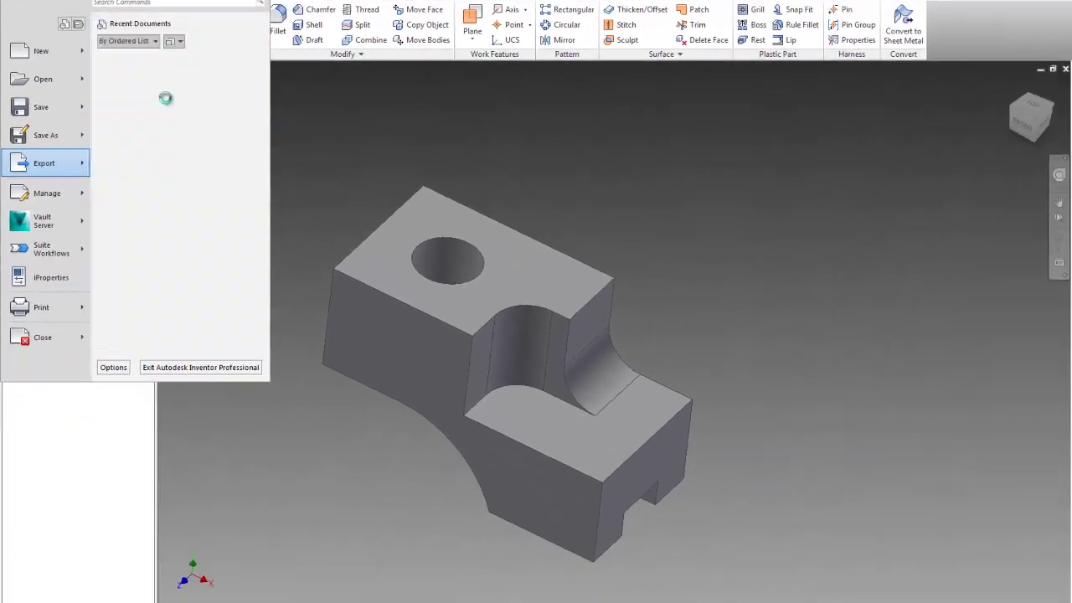
pyautogui.press('Escape')
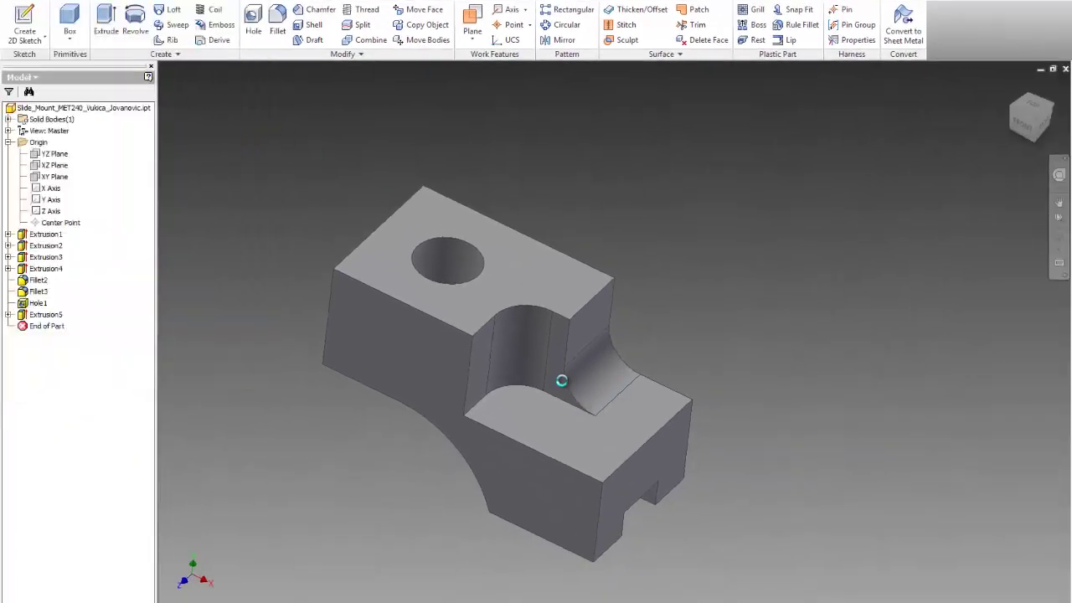
pyautogui.click(655, 426)
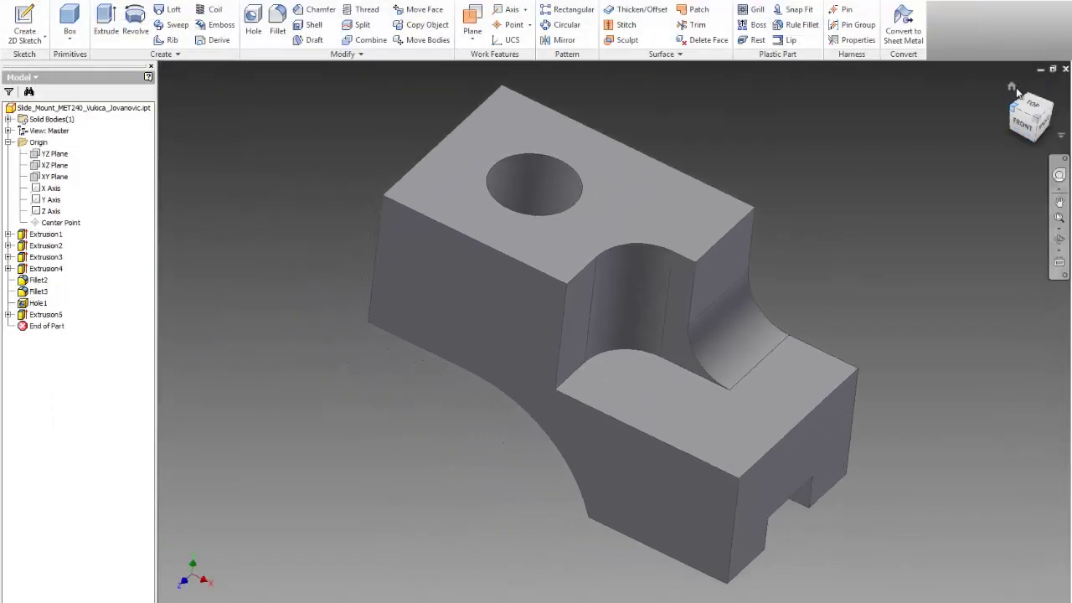
# Reset to the home view and export the part as the Slide_Mount_MET240 PDF, replacing the old file
pyautogui.click(1013, 90)
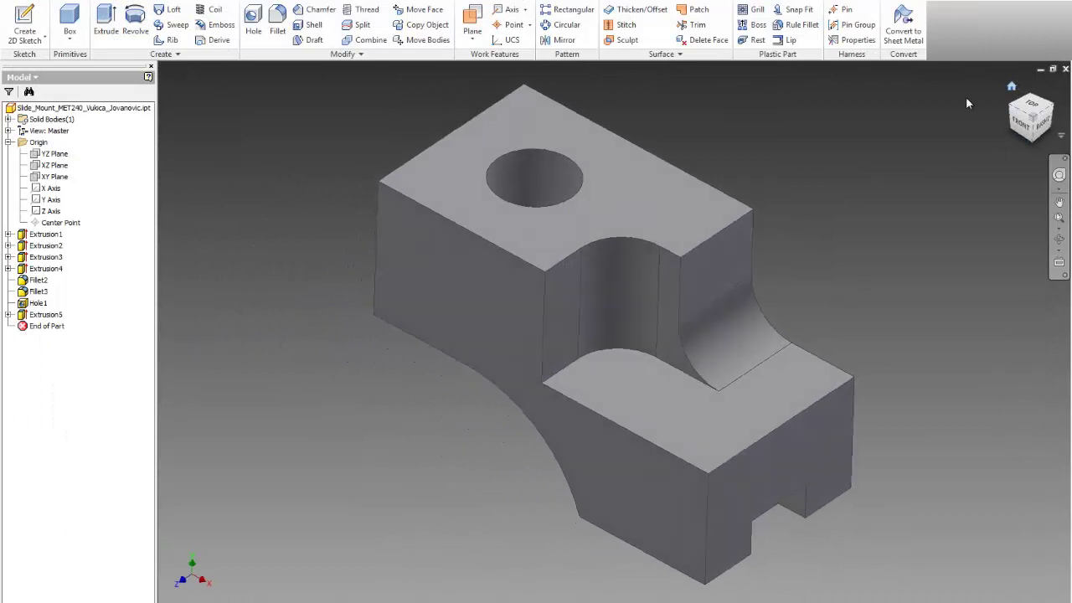
pyautogui.click(12, 4)
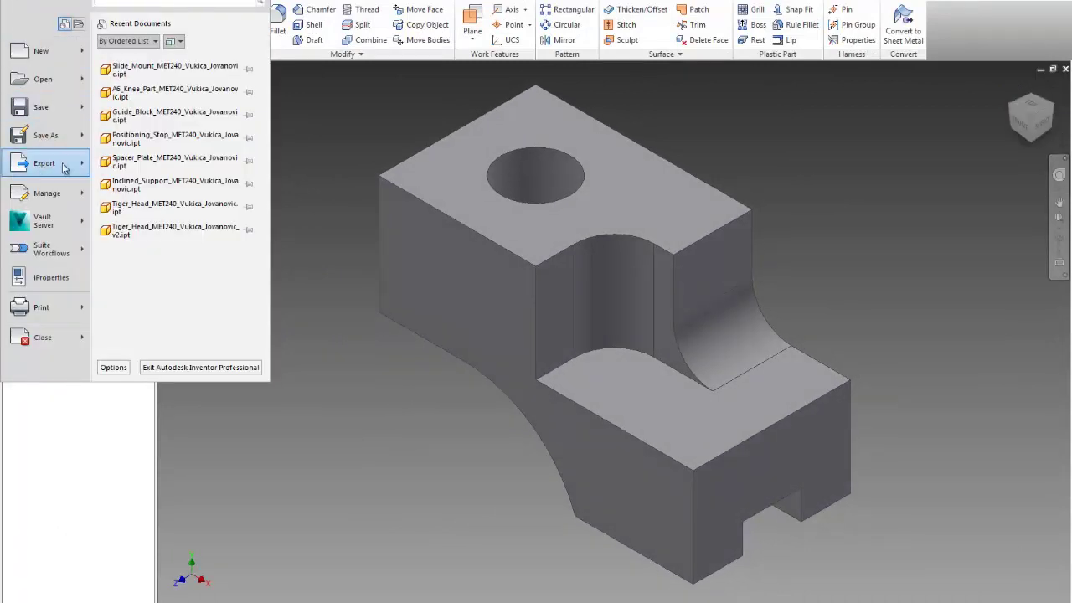
pyautogui.click(498, 195)
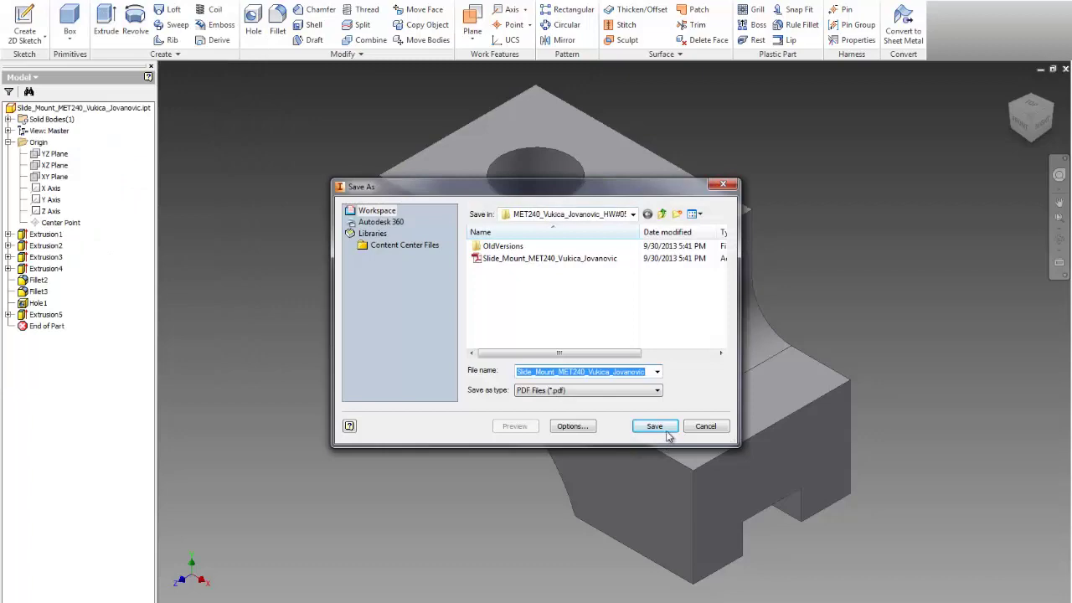
pyautogui.click(655, 426)
pyautogui.click(576, 308)
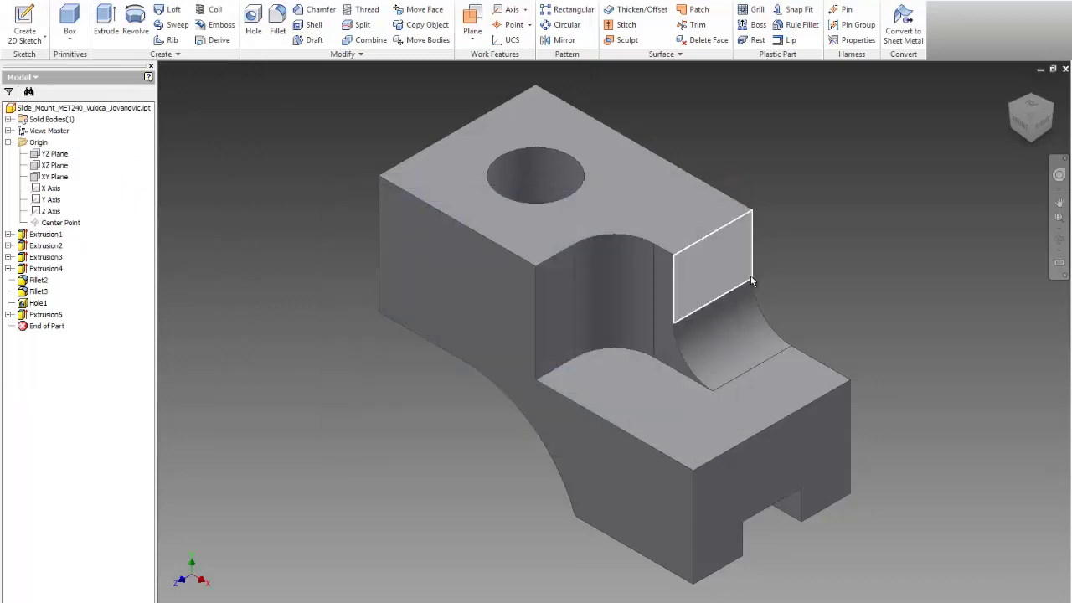